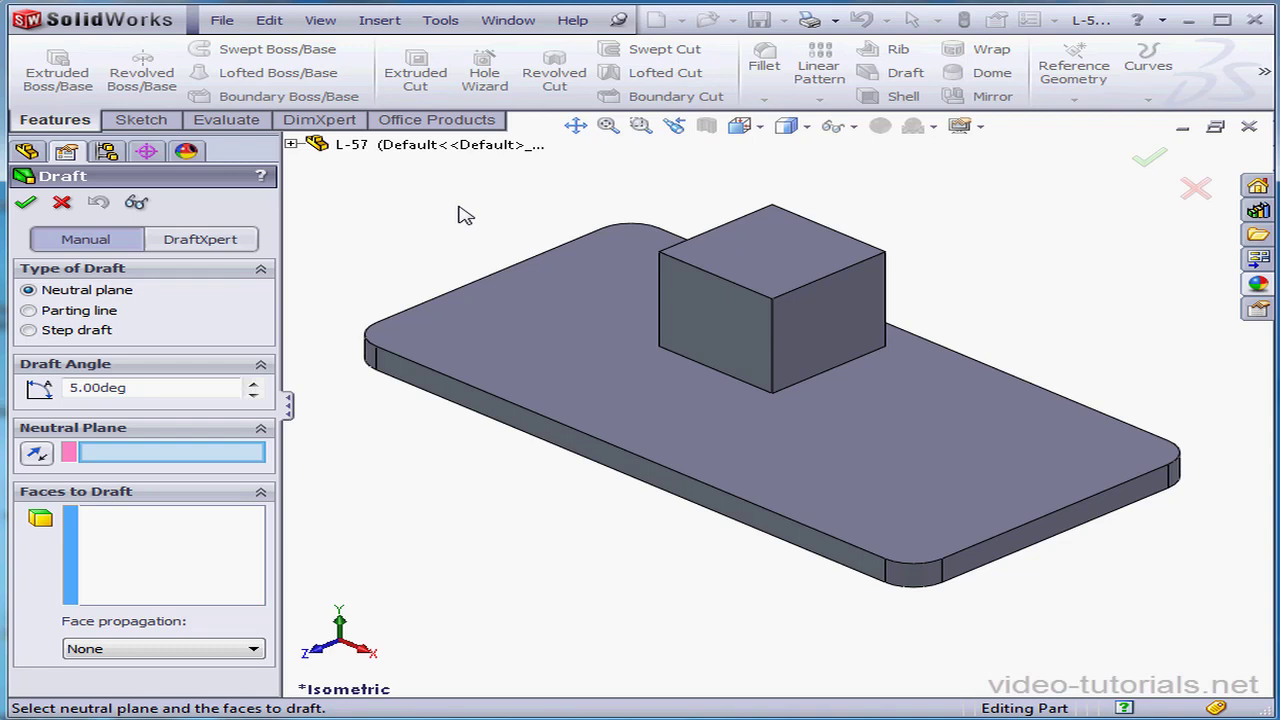
{"action": "left_click", "coordinate": [186, 242]}
{"action": "left_click", "coordinate": [108, 243]}
{"action": "left_click", "coordinate": [30, 312]}
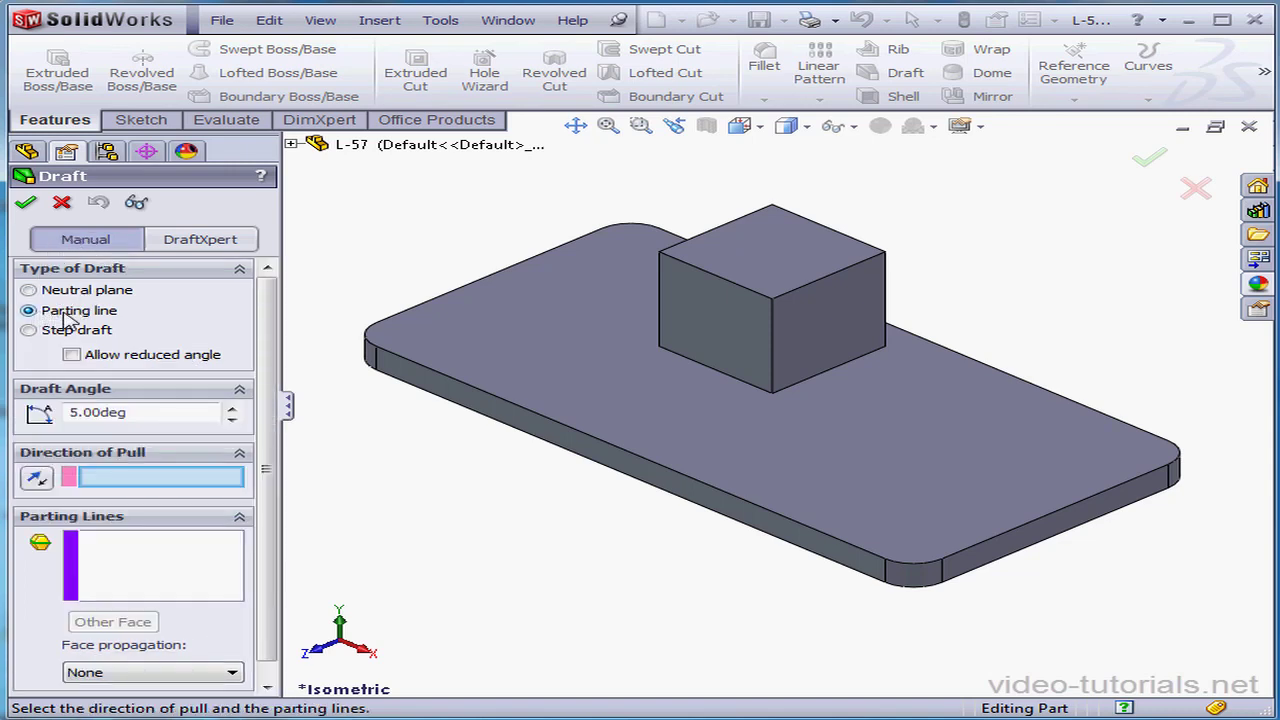
{"action": "left_click", "coordinate": [29, 290]}
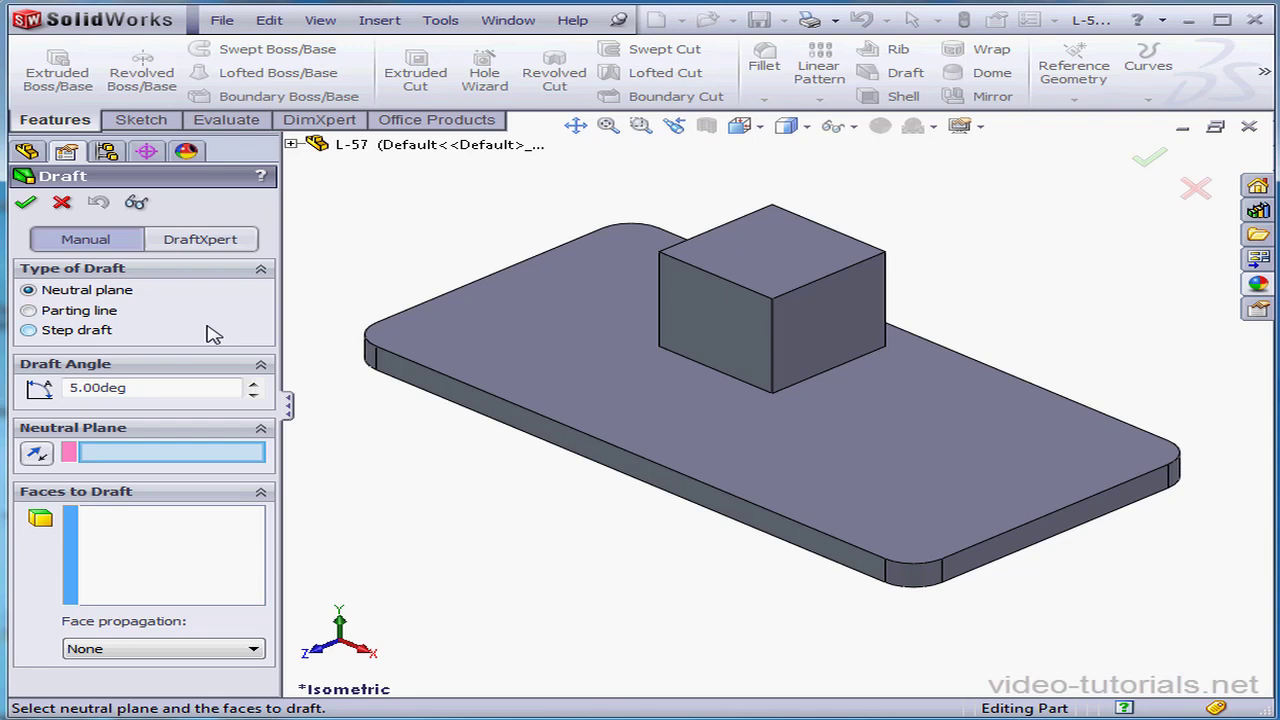
Select the plate's top face as the draft's neutral plane, with the pull direction pointing upward.
{"action": "left_click", "coordinate": [584, 394]}
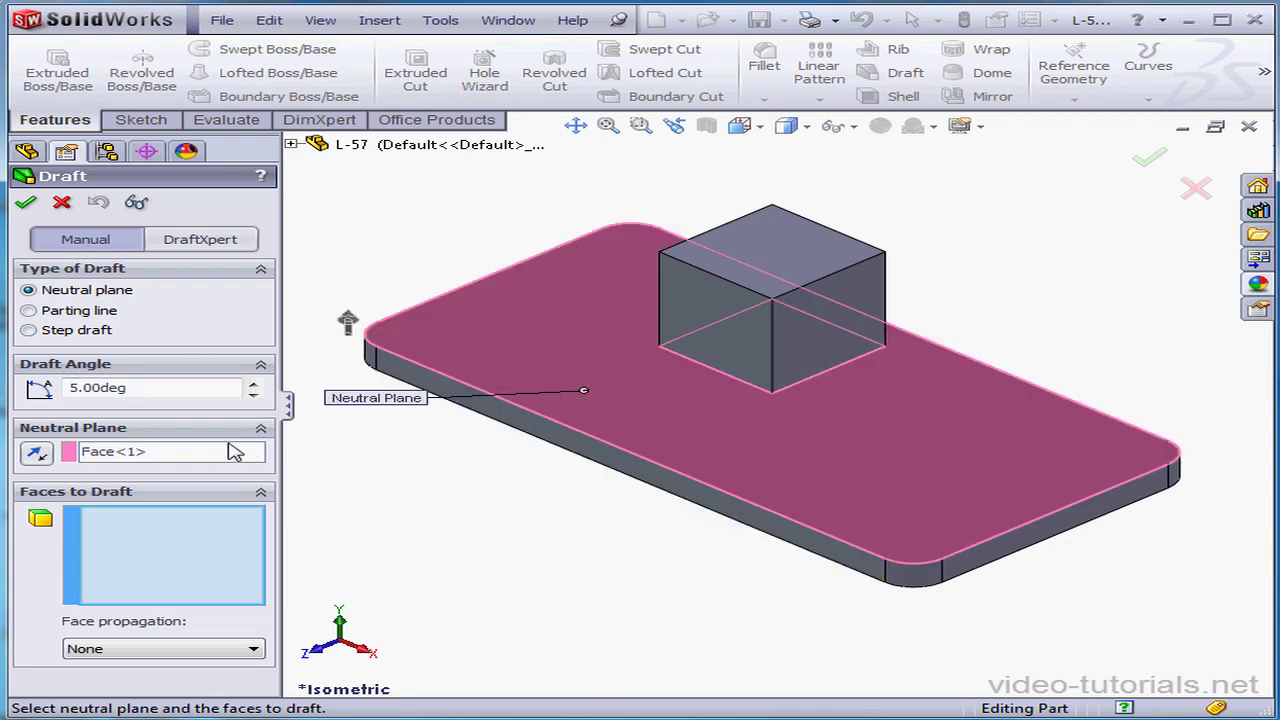
{"action": "left_click", "coordinate": [36, 455]}
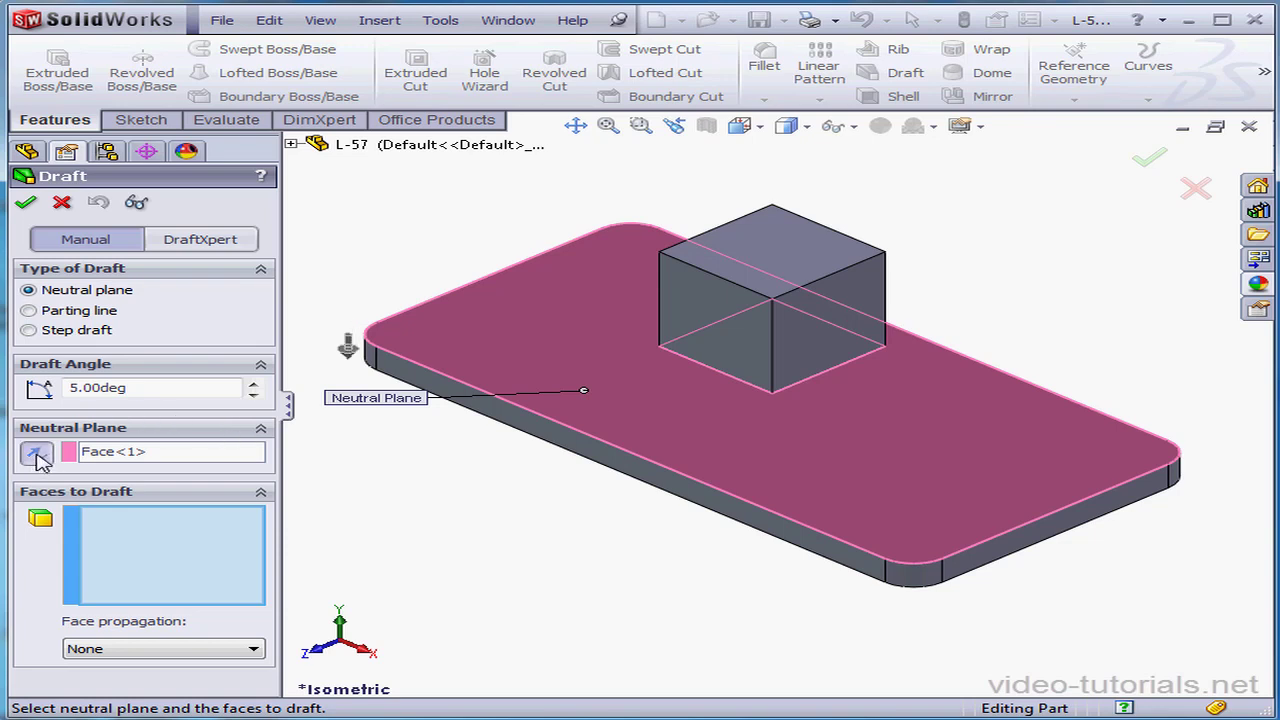
{"action": "left_click", "coordinate": [37, 456]}
{"action": "left_click", "coordinate": [349, 321]}
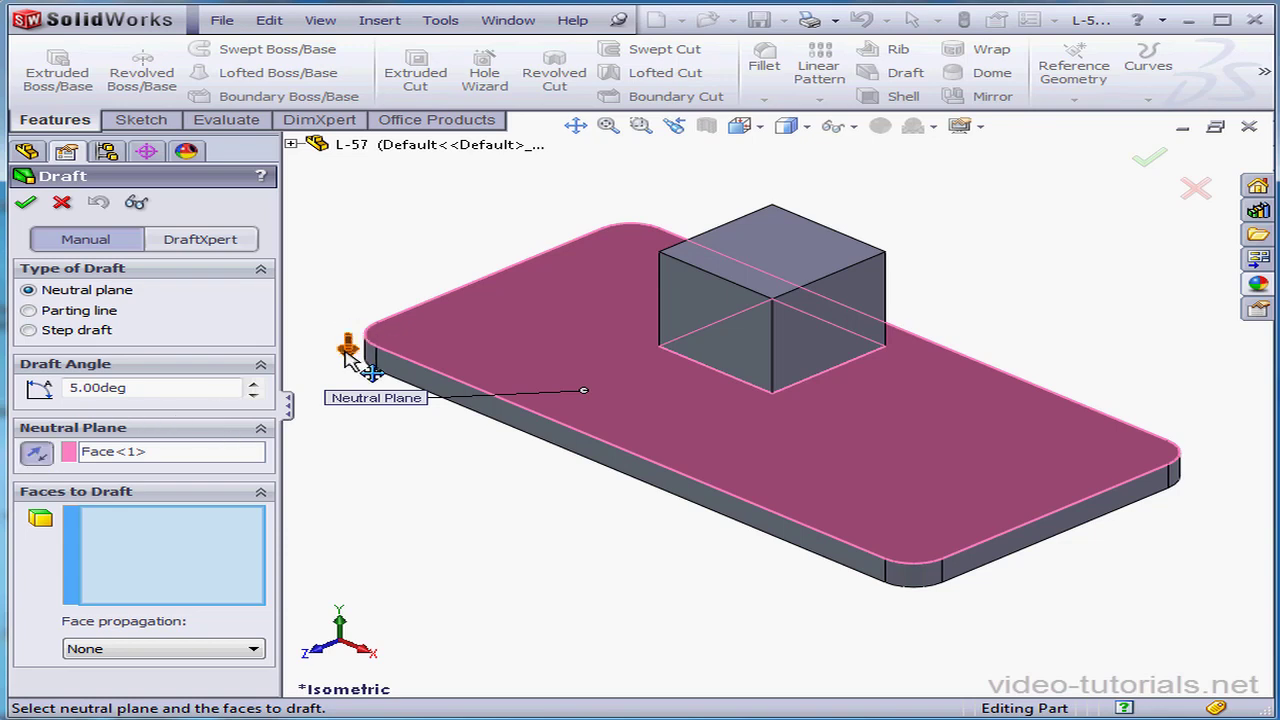
{"action": "left_click", "coordinate": [347, 350]}
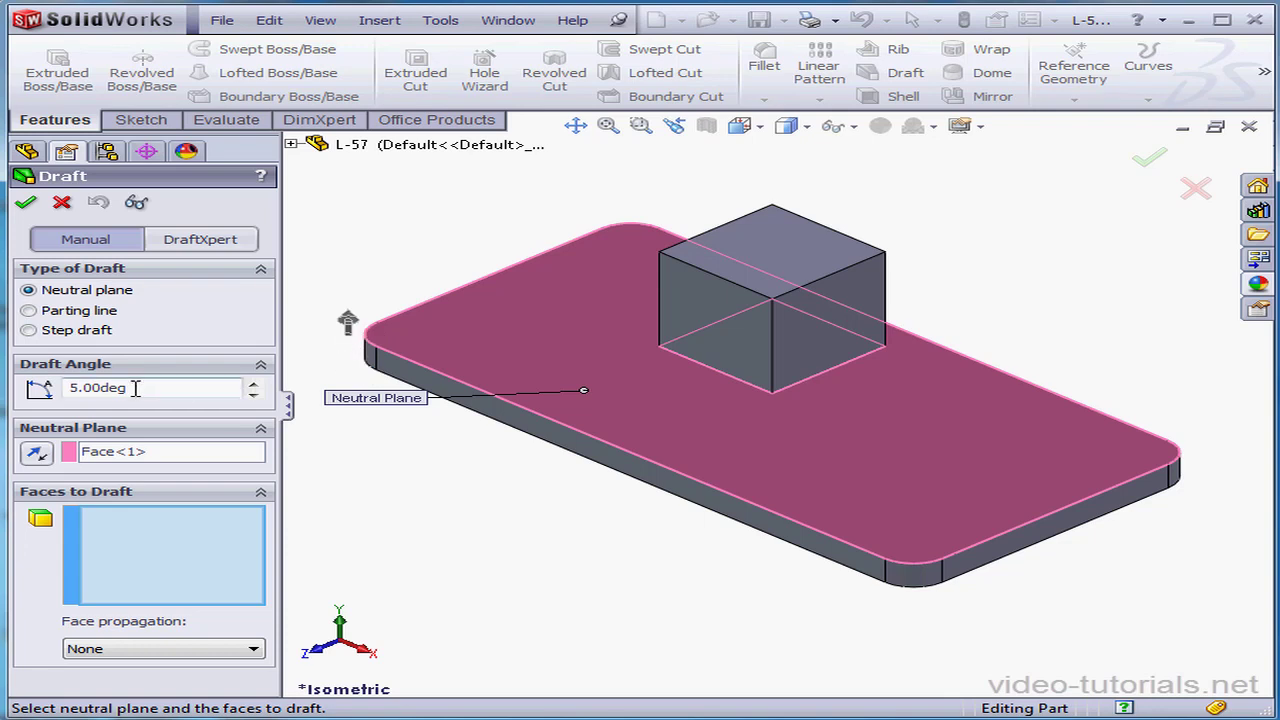
Set the draft angle to 10 degrees and choose the block's two visible vertical faces as the faces to draft.
{"action": "left_click_drag", "start_coordinate": [152, 389], "coordinate": [36, 385]}
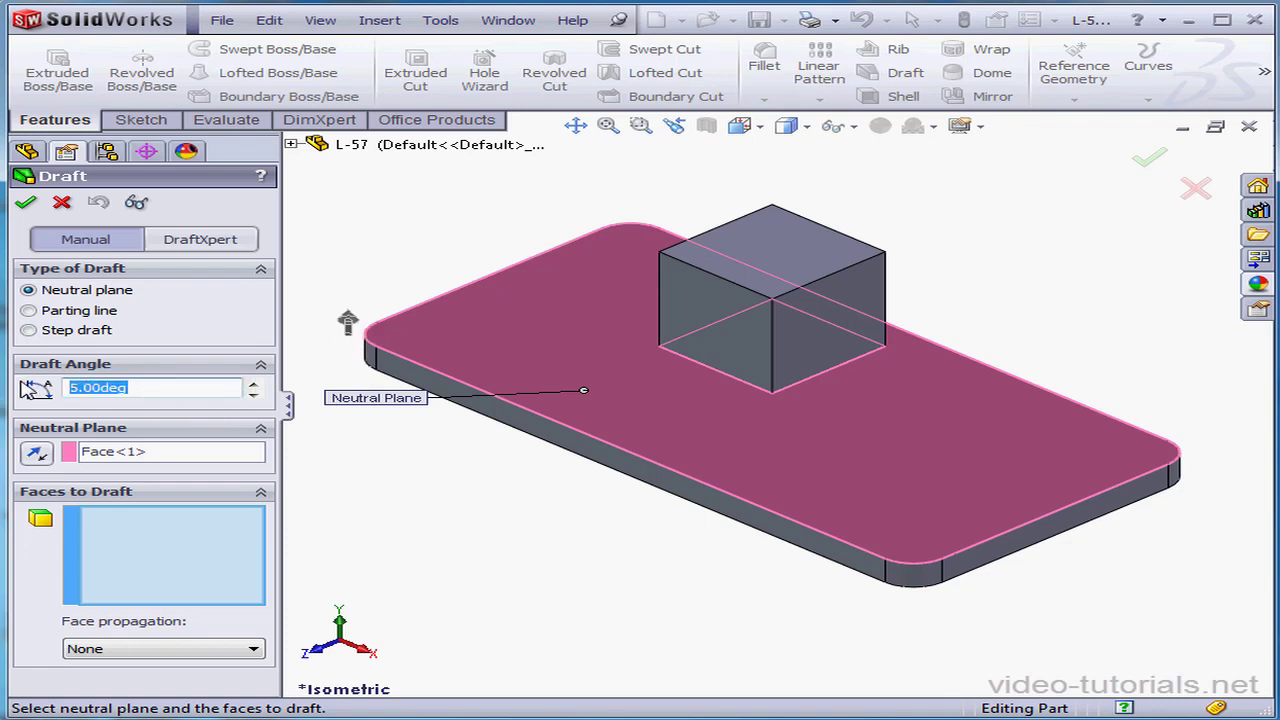
{"action": "type", "text": "10"}
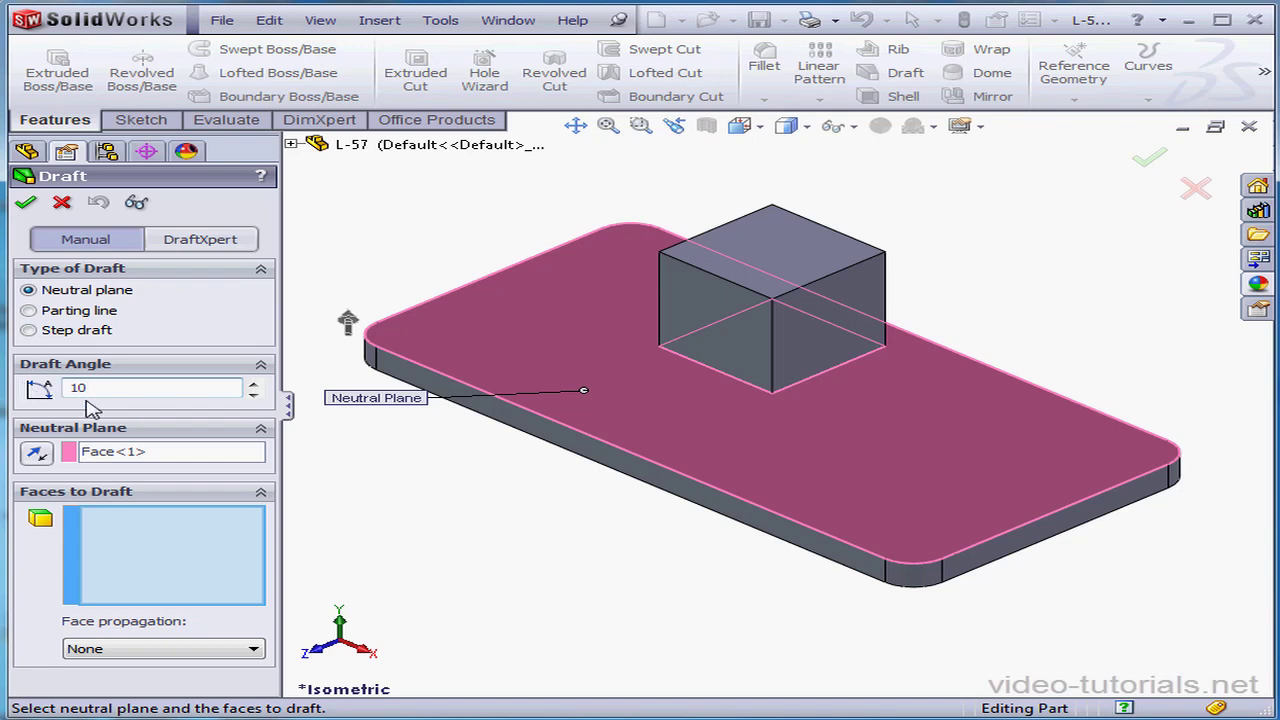
{"action": "key", "text": "Tab"}
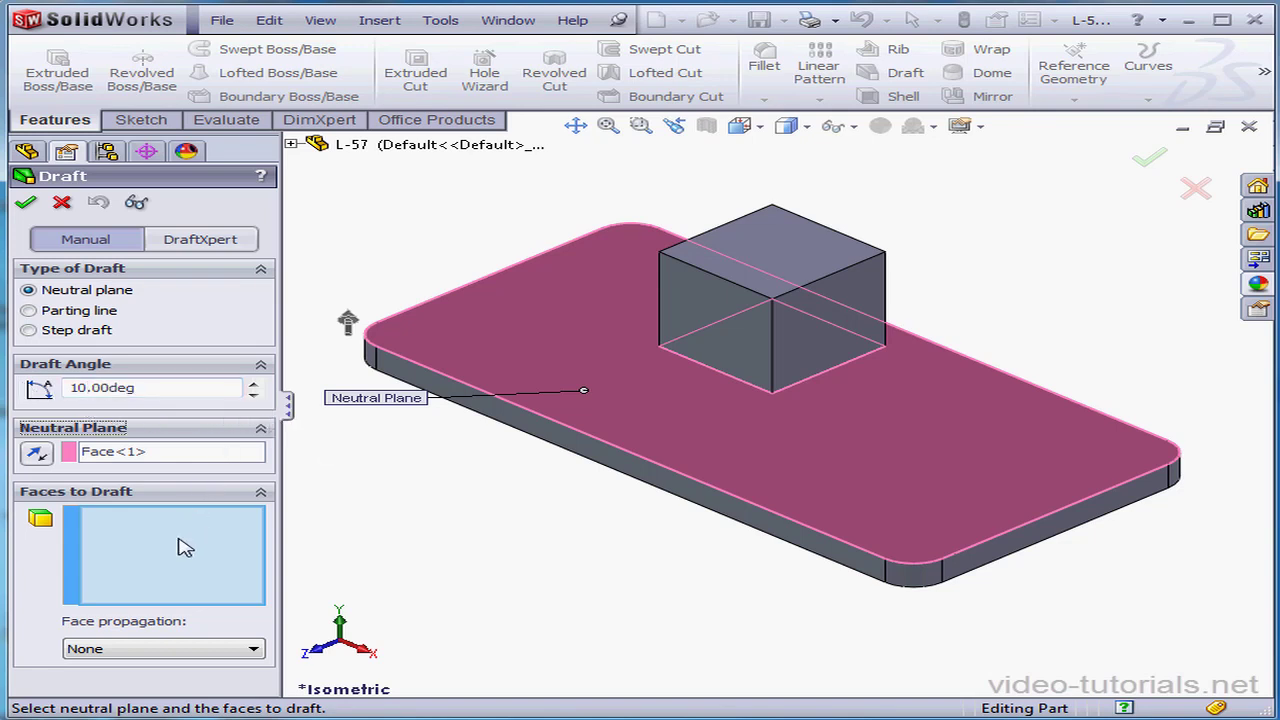
{"action": "left_click", "coordinate": [714, 330]}
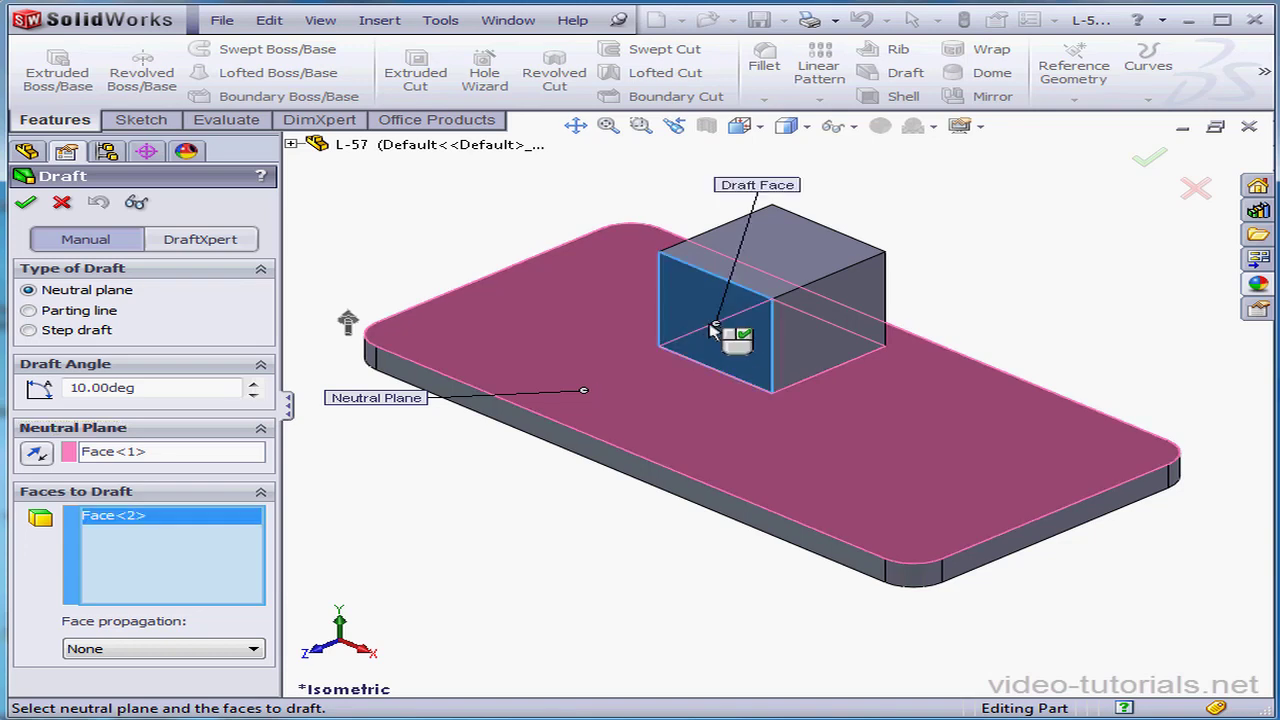
{"action": "left_click", "coordinate": [851, 340]}
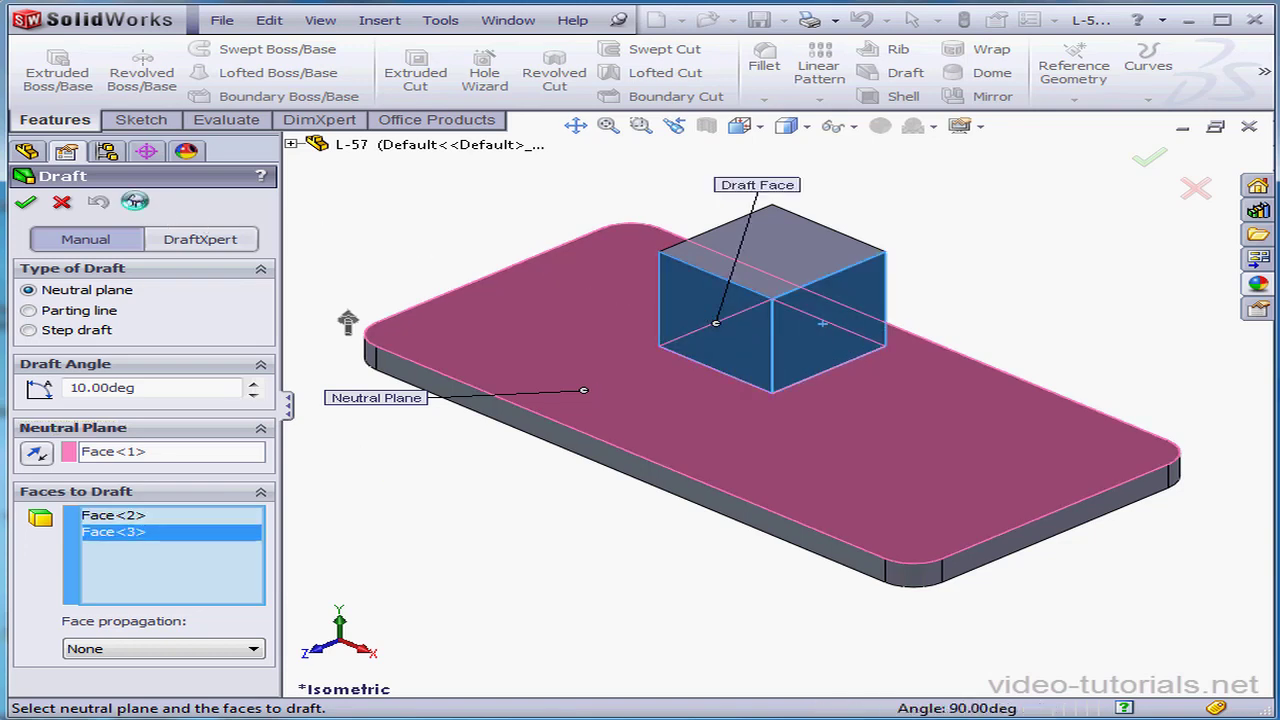
Check the draft in the detailed preview with modified faces highlighted, and apply it to the block.
{"action": "left_click", "coordinate": [135, 201]}
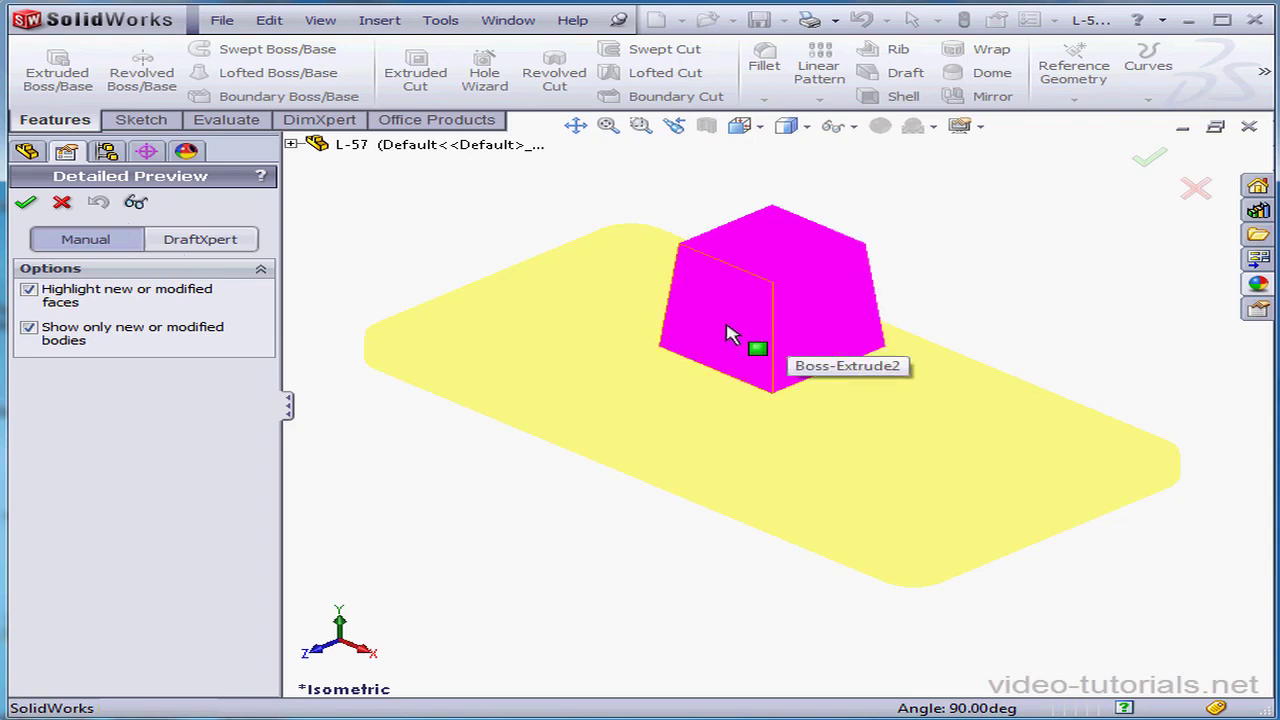
{"action": "left_click", "coordinate": [29, 290]}
{"action": "left_click", "coordinate": [29, 290]}
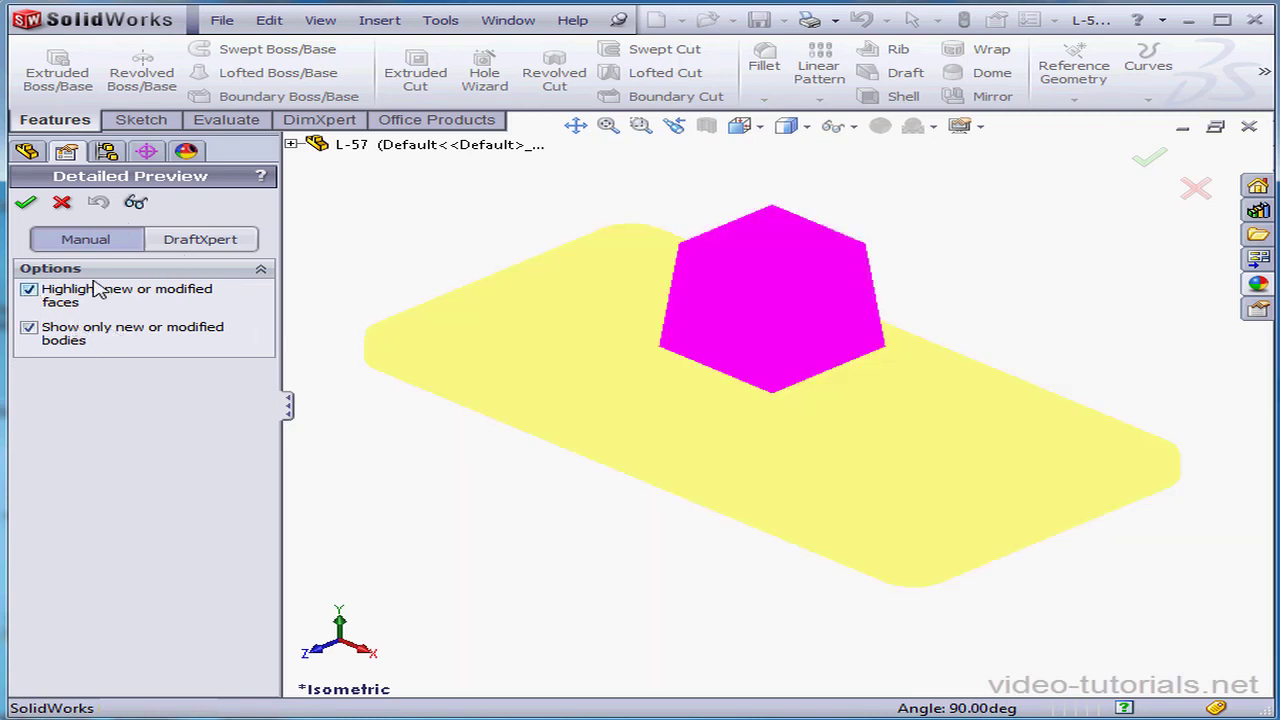
{"action": "left_click", "coordinate": [136, 203]}
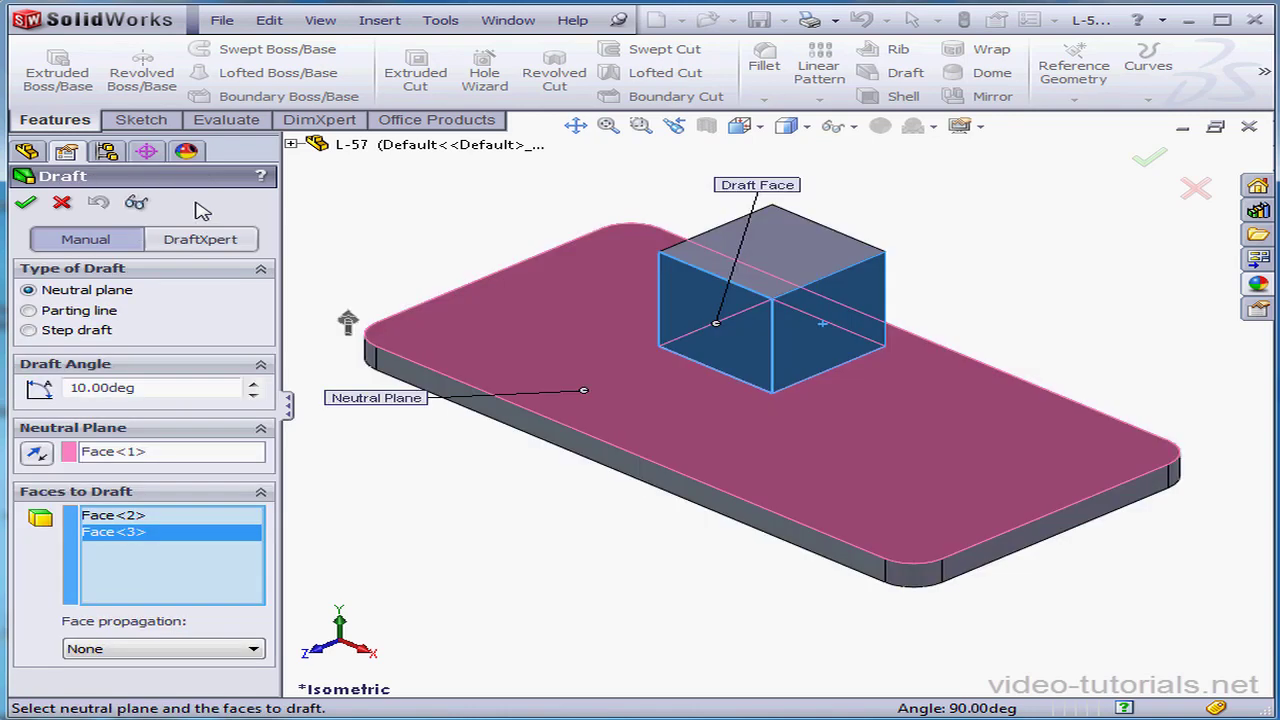
{"action": "left_click", "coordinate": [25, 202]}
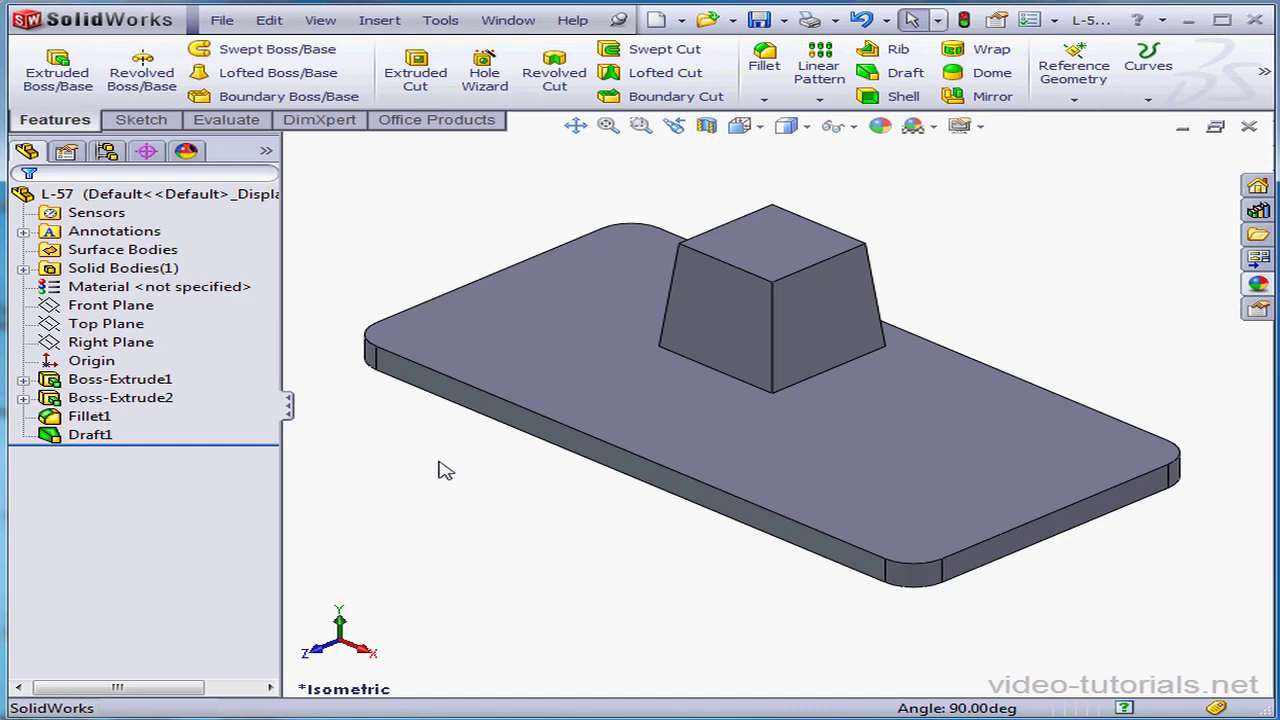
Edit the block's draft to include the plate's long front side face, with face propagation set to Along Tangent.
{"action": "right_click", "coordinate": [92, 435]}
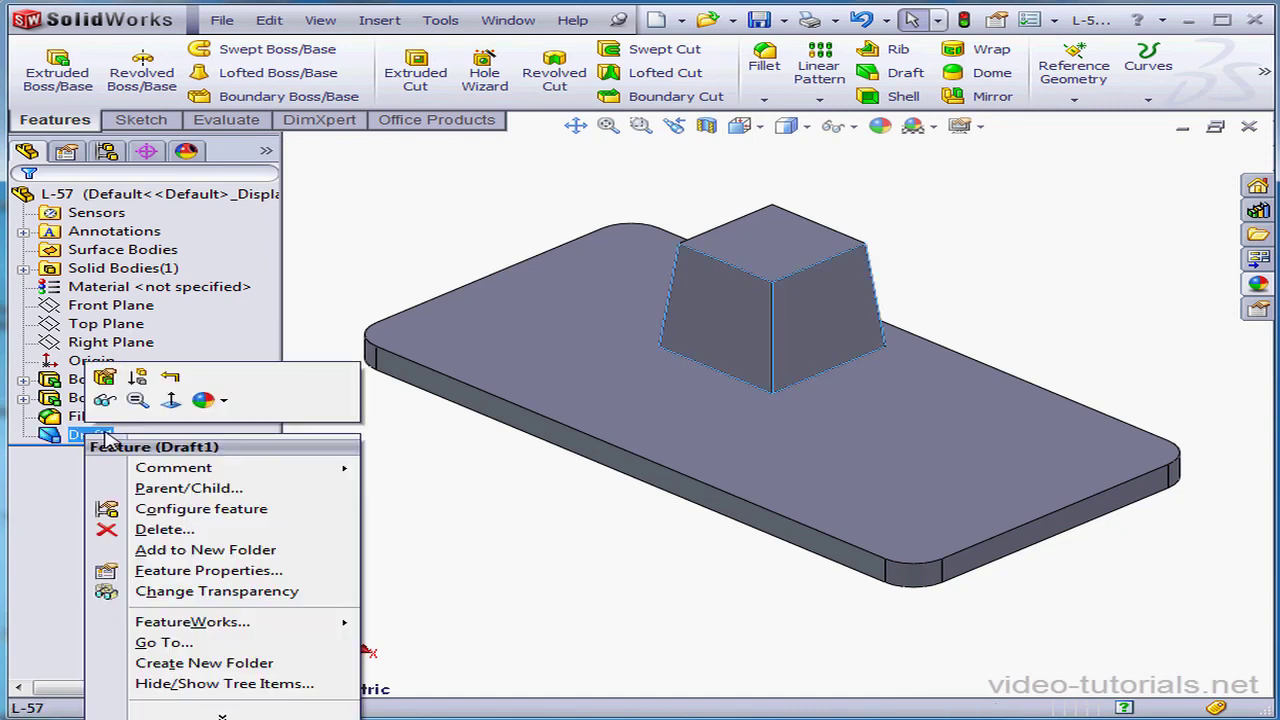
{"action": "left_click", "coordinate": [107, 379]}
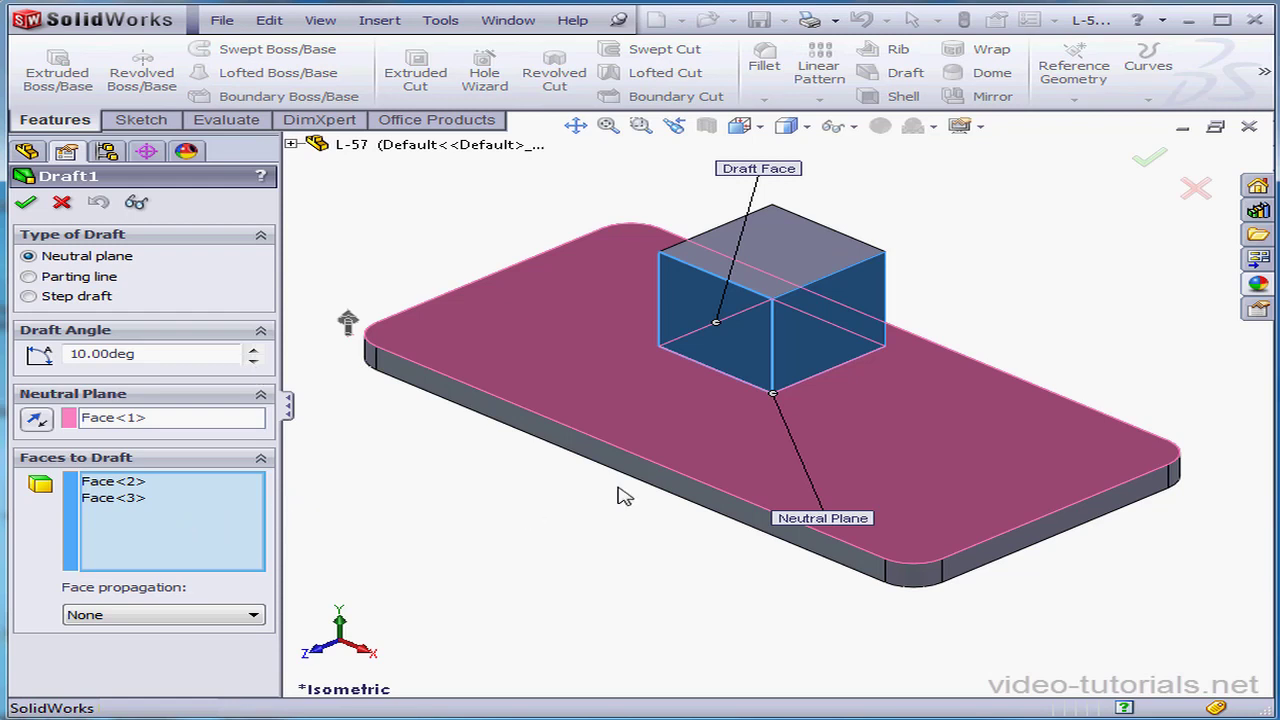
{"action": "left_click", "coordinate": [657, 481]}
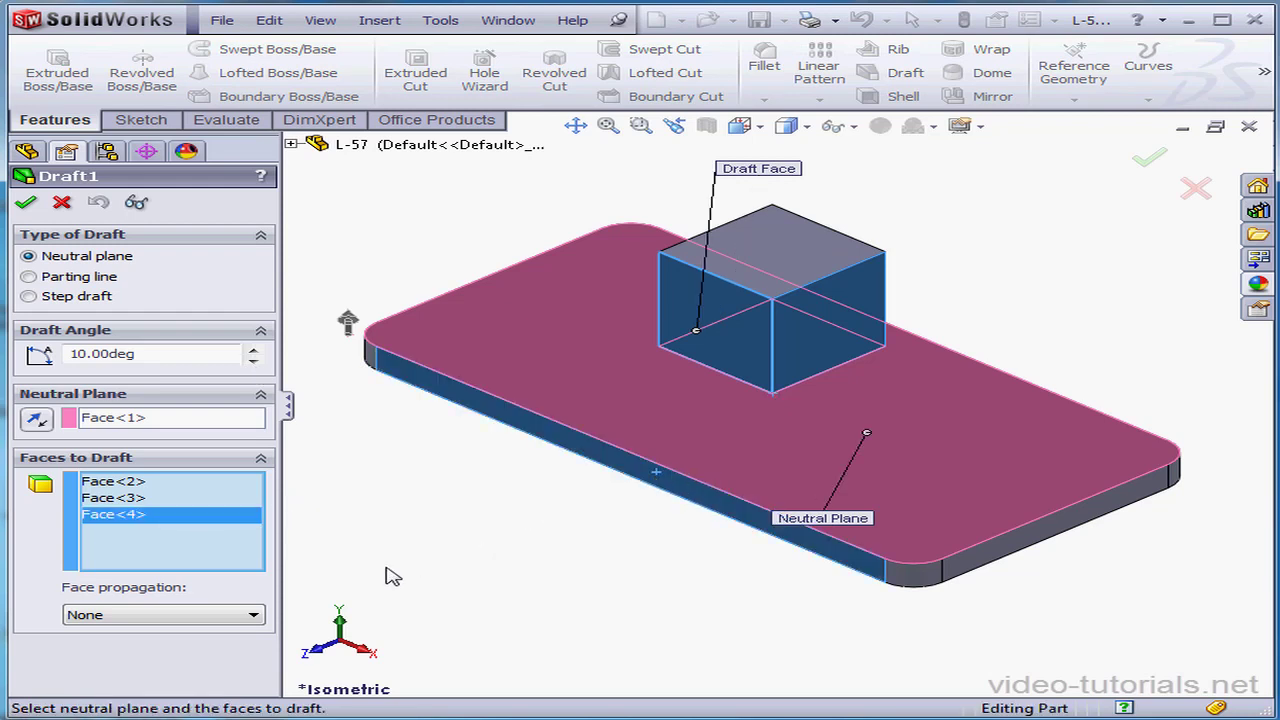
{"action": "left_click", "coordinate": [252, 615]}
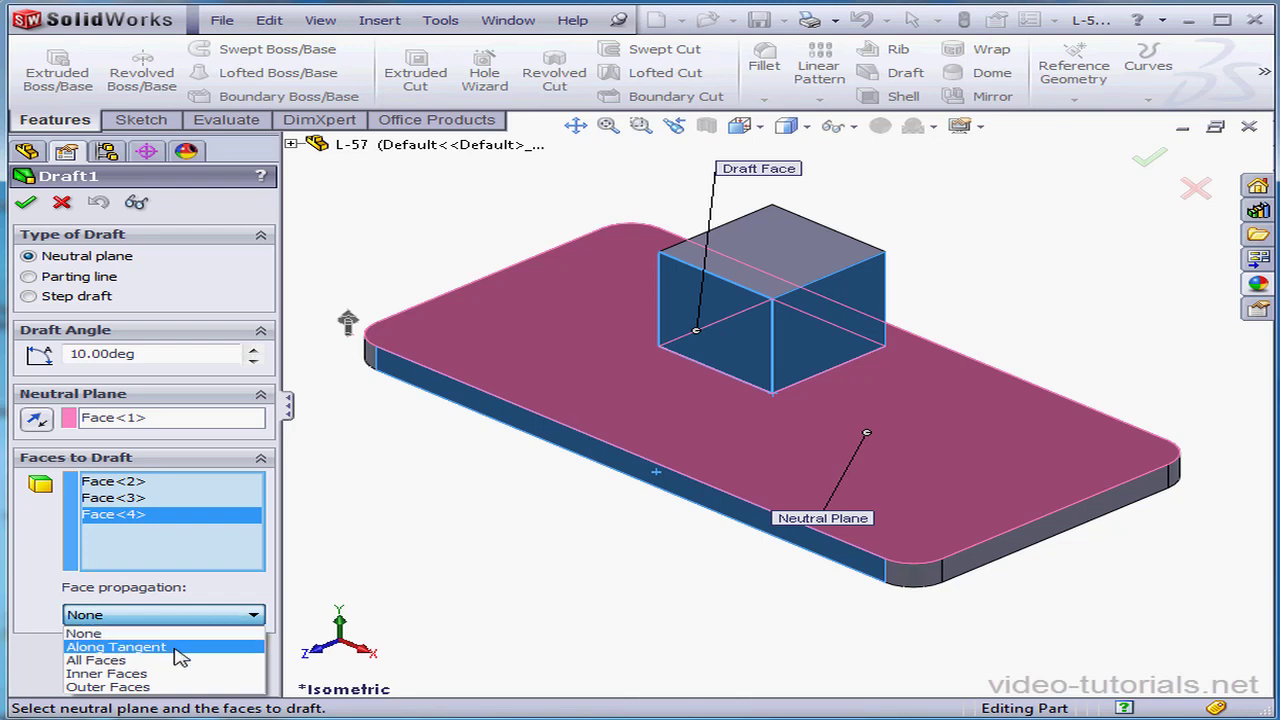
{"action": "left_click", "coordinate": [116, 647]}
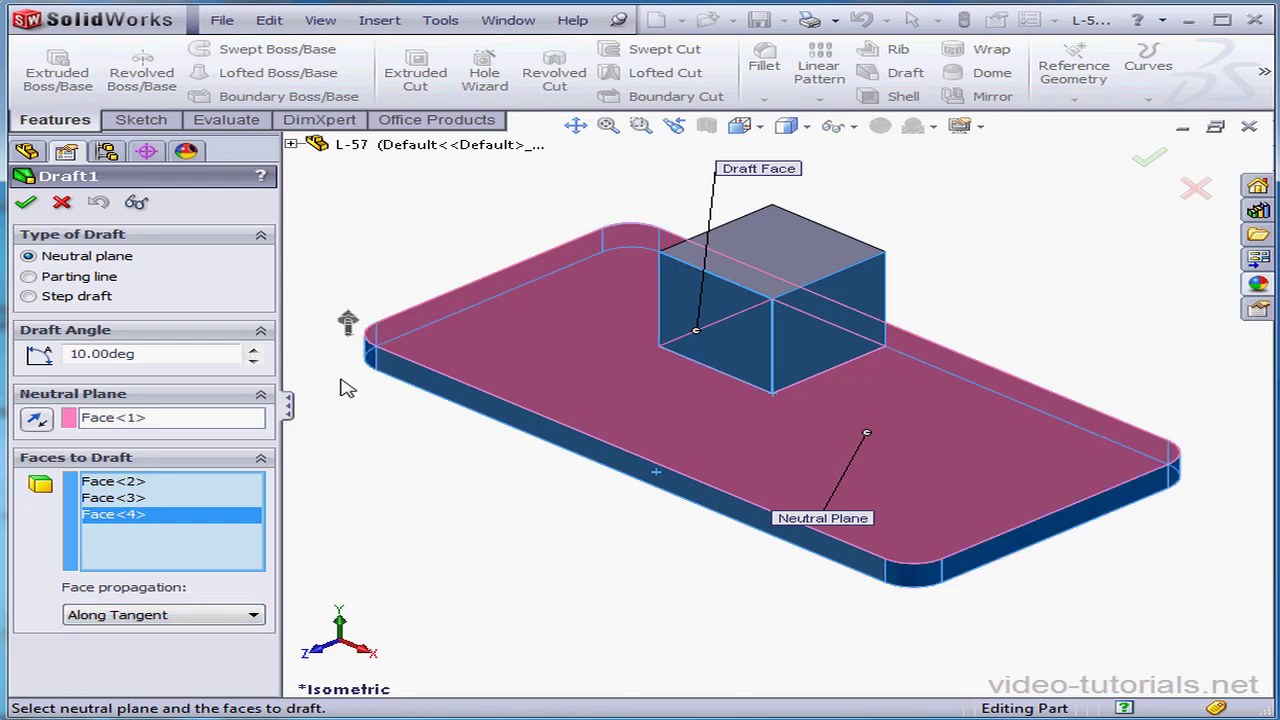
{"action": "left_click", "coordinate": [136, 202]}
{"action": "left_click", "coordinate": [136, 202]}
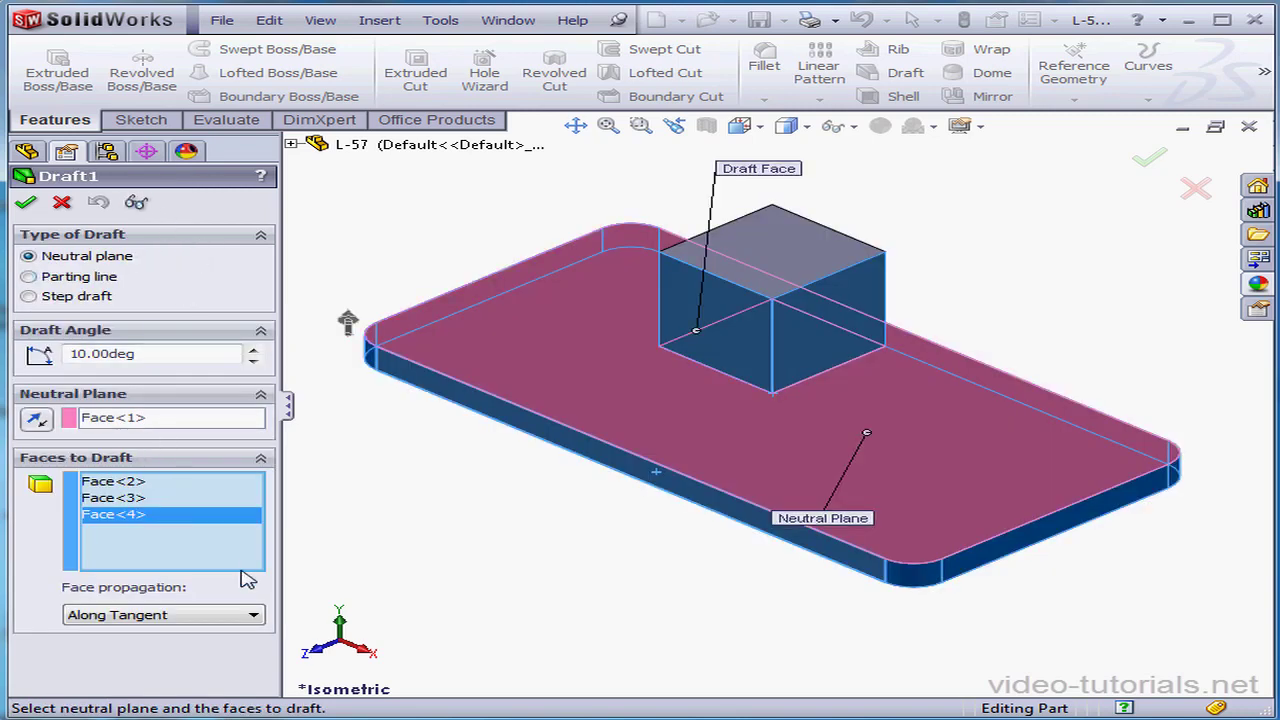
Try the All Faces, Inner Faces and Outer Faces propagation options on the draft.
{"action": "left_click", "coordinate": [256, 615]}
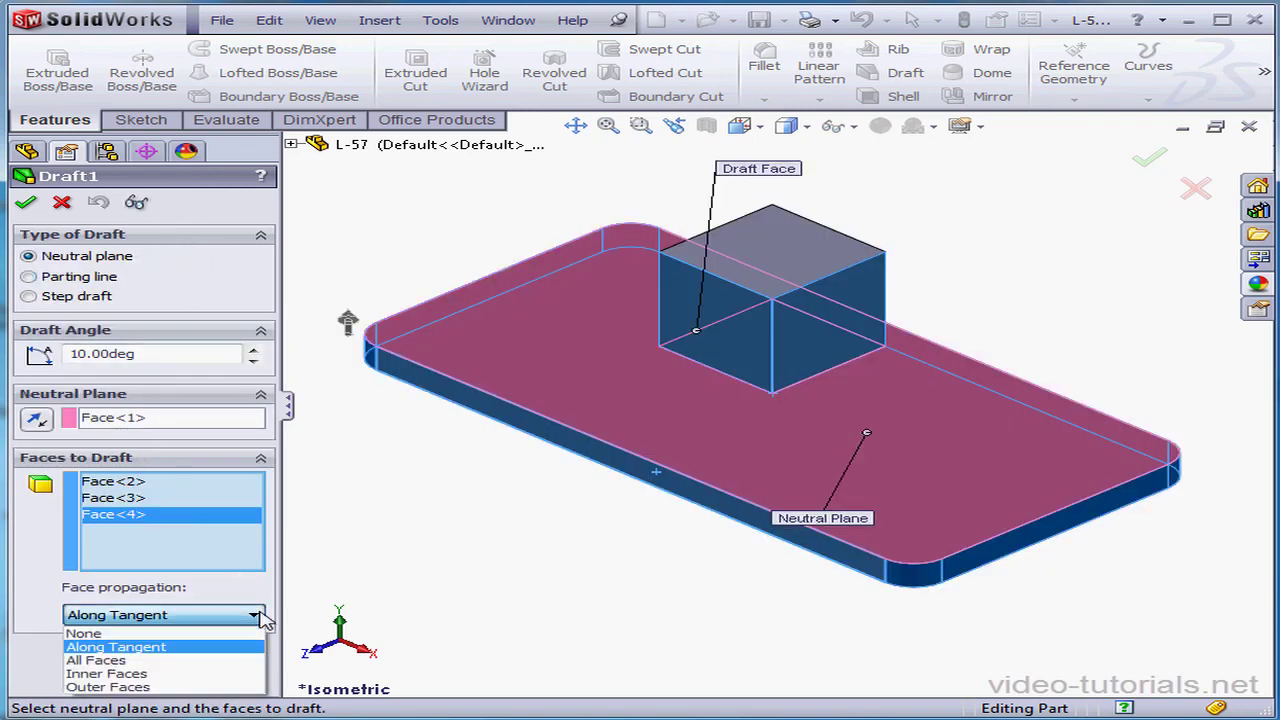
{"action": "left_click", "coordinate": [165, 661]}
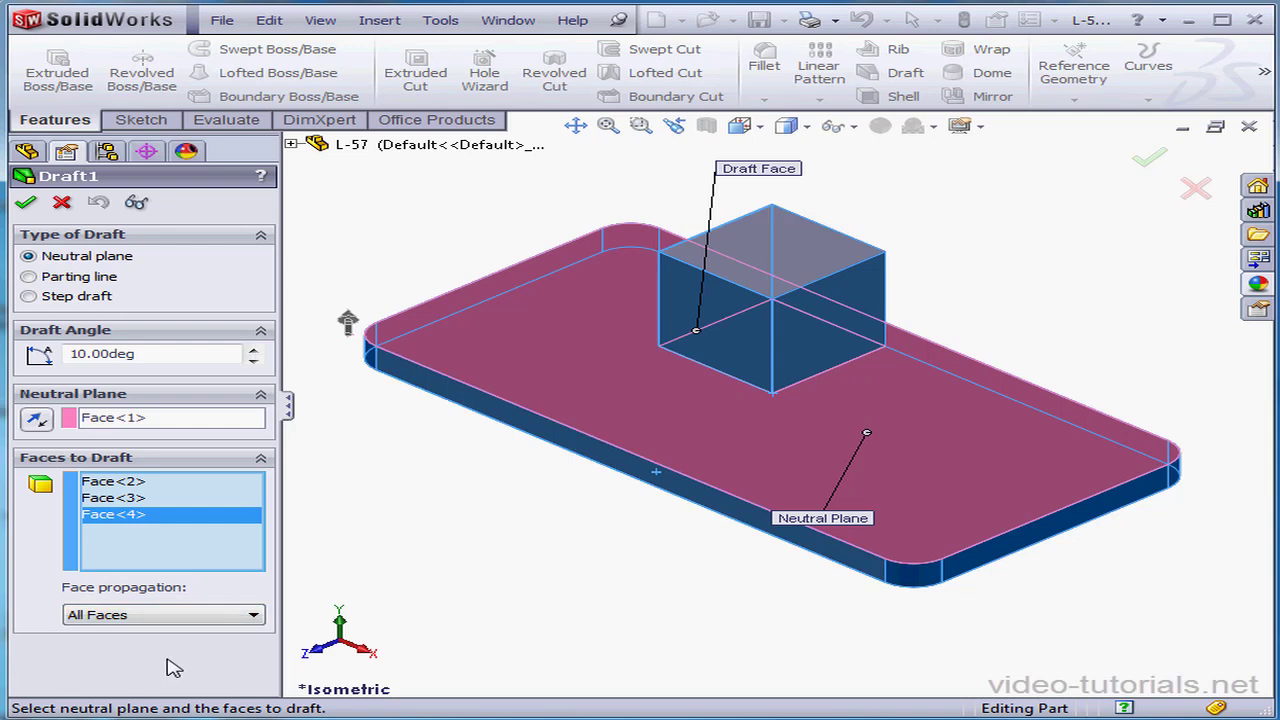
{"action": "left_click", "coordinate": [256, 615]}
{"action": "left_click", "coordinate": [170, 678]}
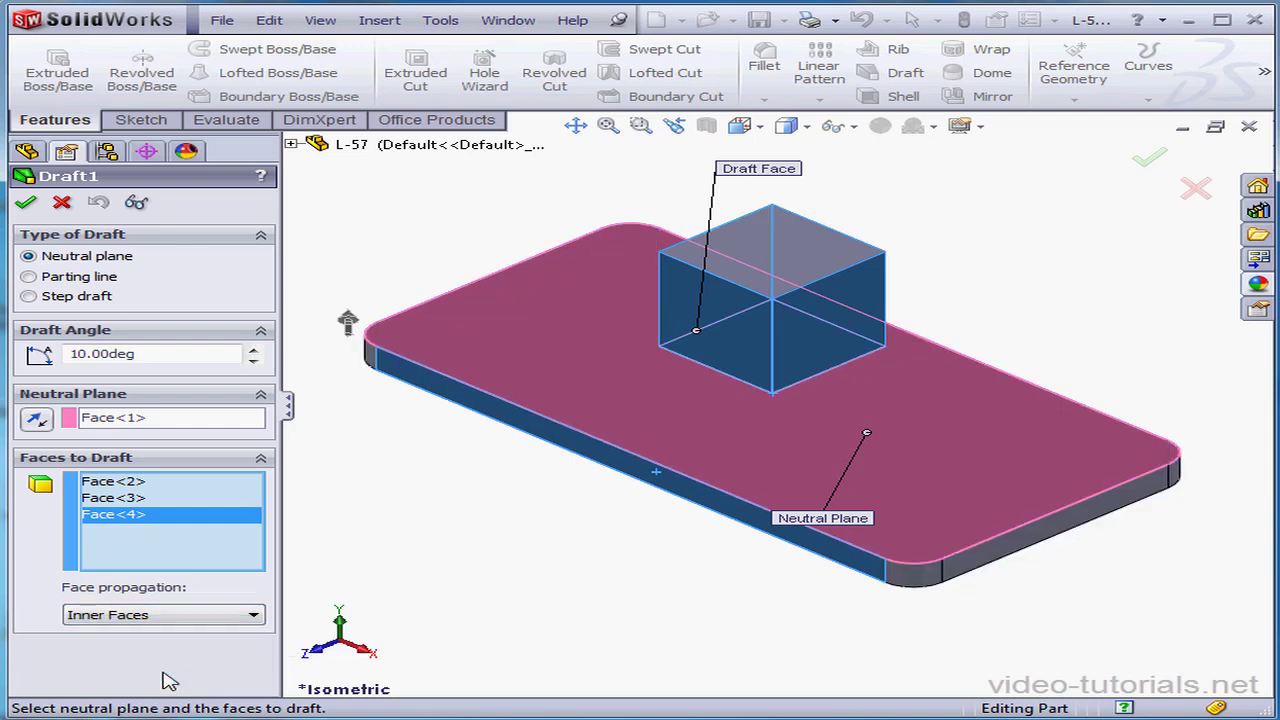
{"action": "left_click", "coordinate": [254, 615]}
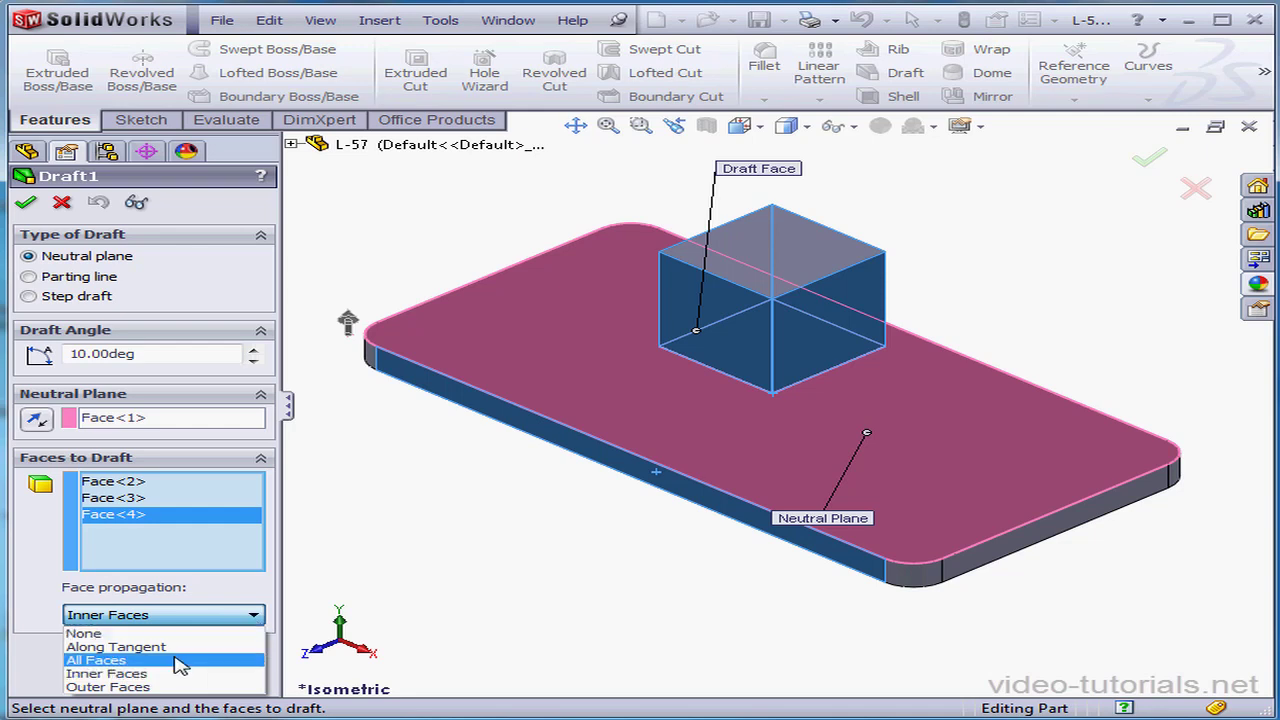
{"action": "left_click", "coordinate": [175, 687]}
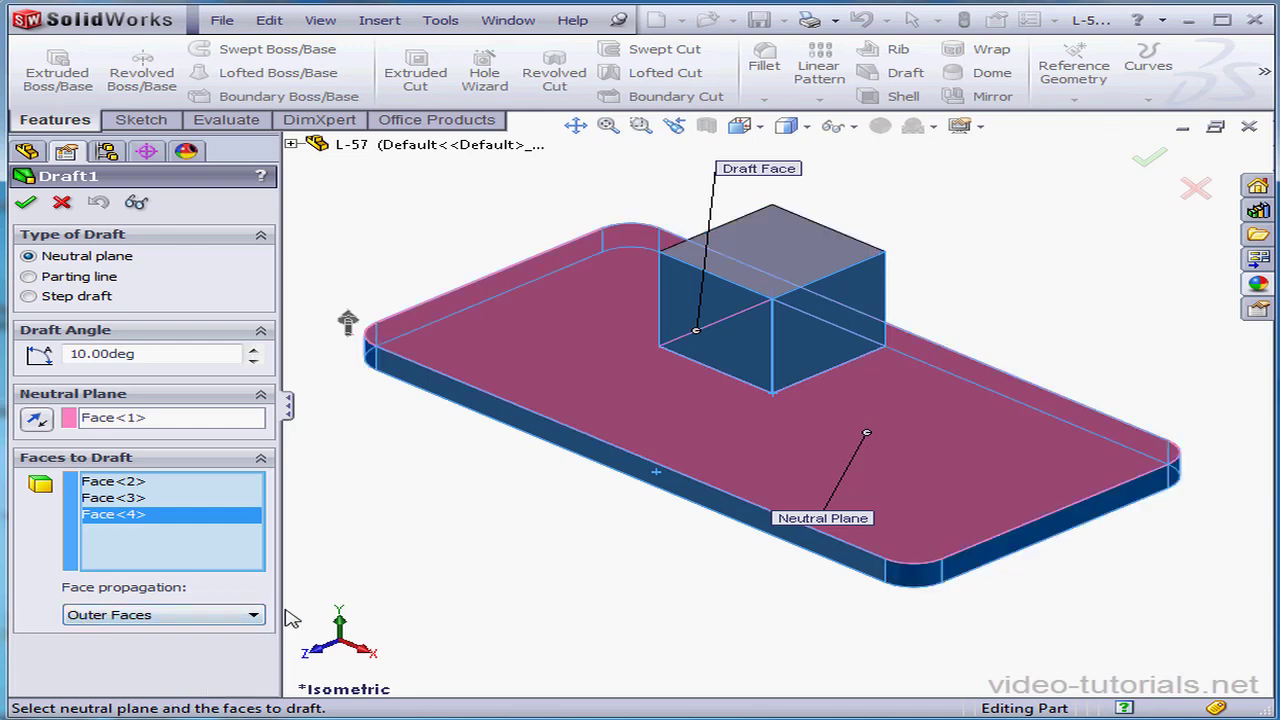
Set the draft's face propagation to Along Tangent and apply the edited feature.
{"action": "left_click", "coordinate": [256, 615]}
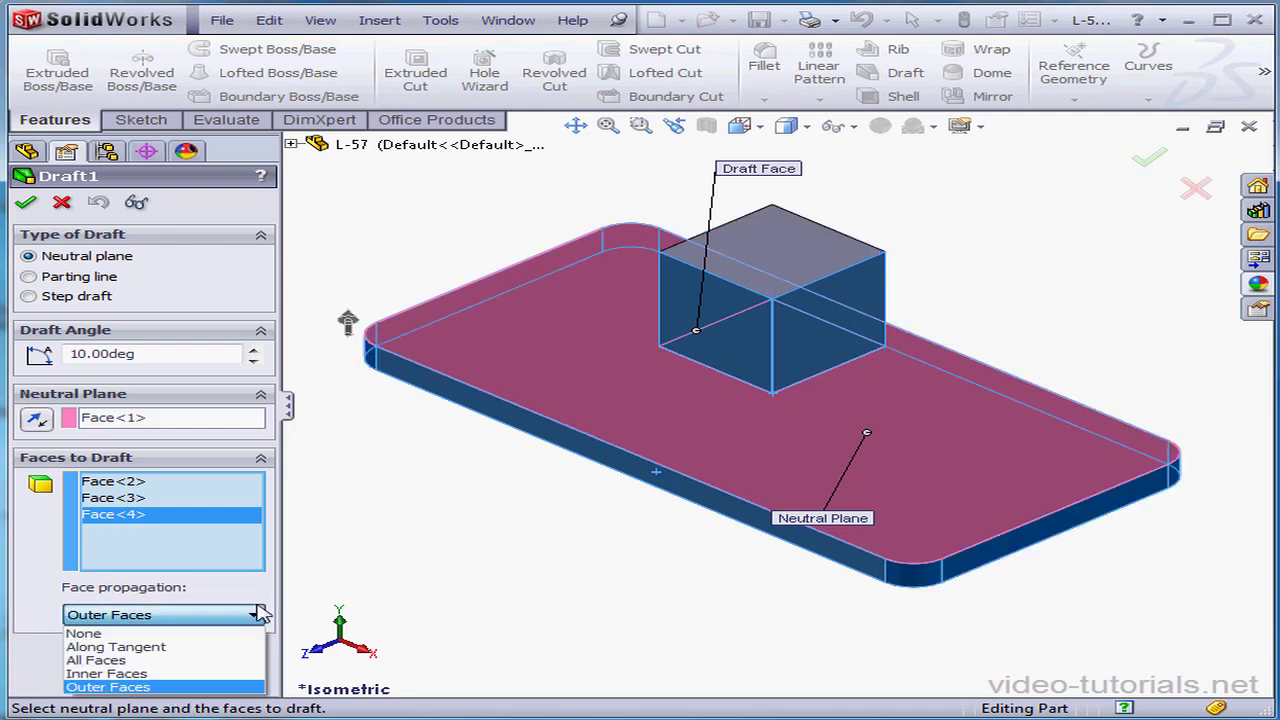
{"action": "left_click", "coordinate": [199, 647]}
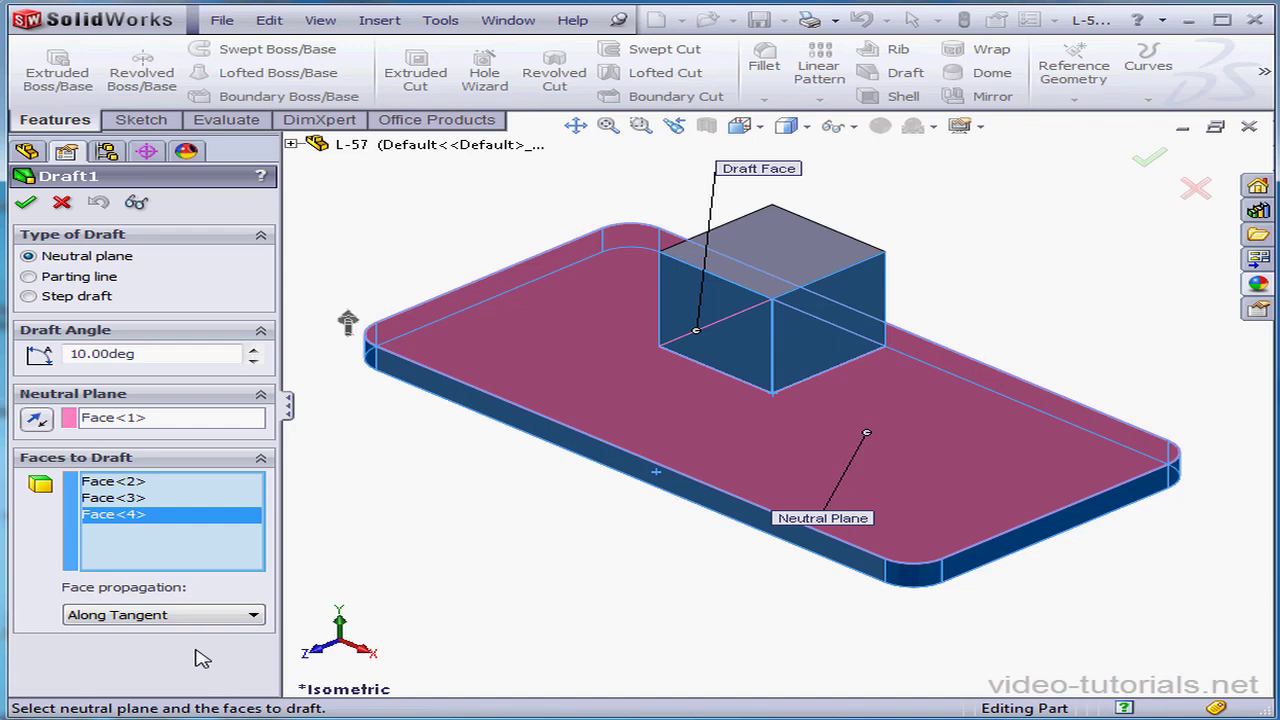
{"action": "left_click", "coordinate": [26, 203]}
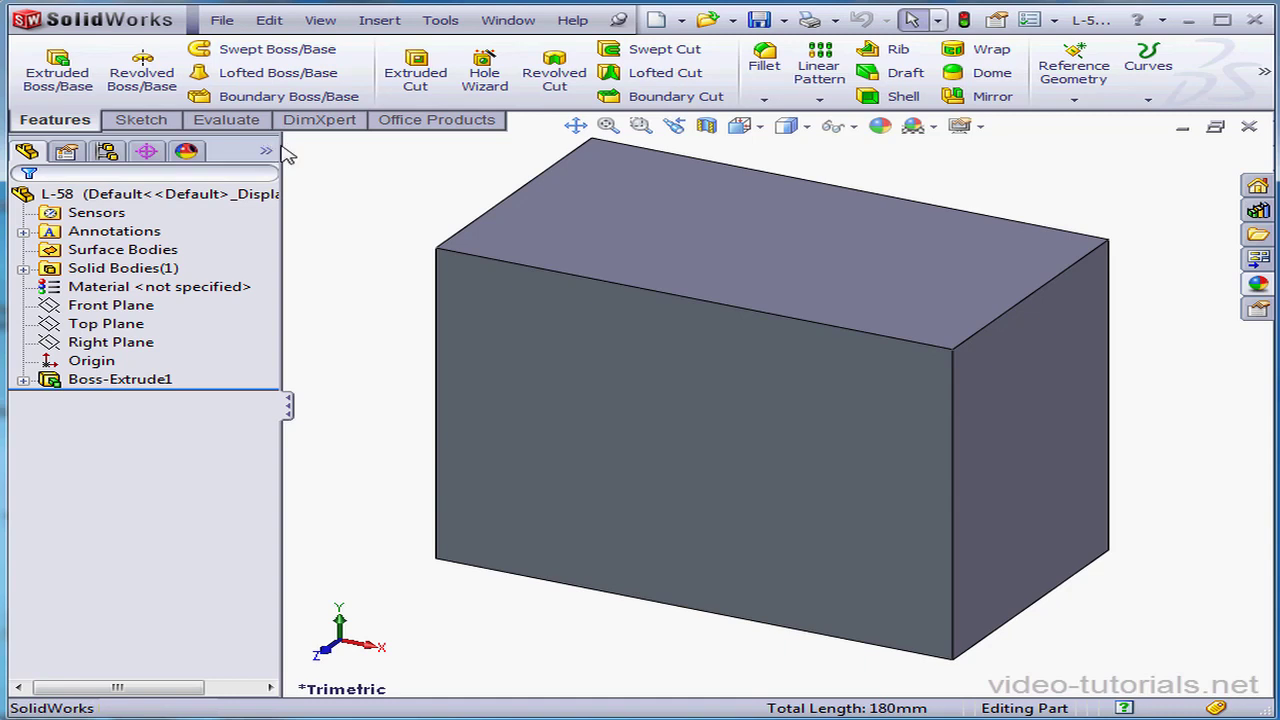
Set up an intersection split line on the block with the Top Plane as the splitting plane.
{"action": "left_click", "coordinate": [380, 21]}
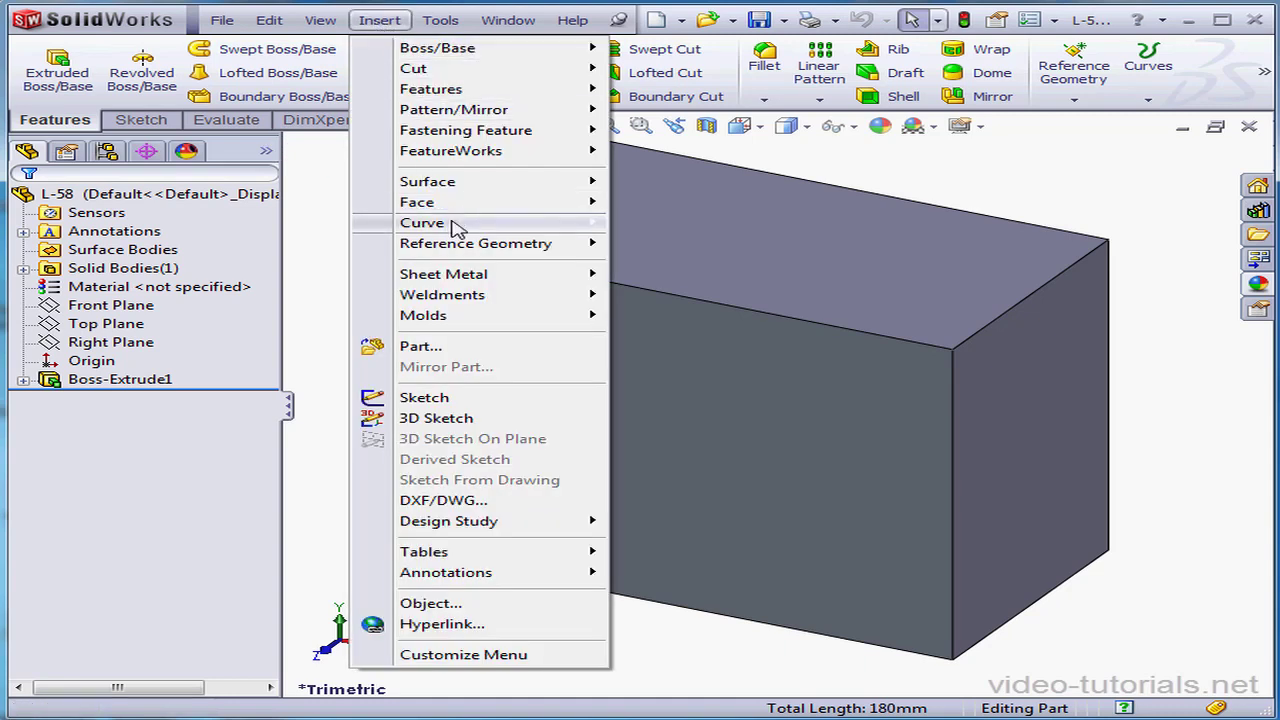
{"action": "mouse_move", "coordinate": [451, 226]}
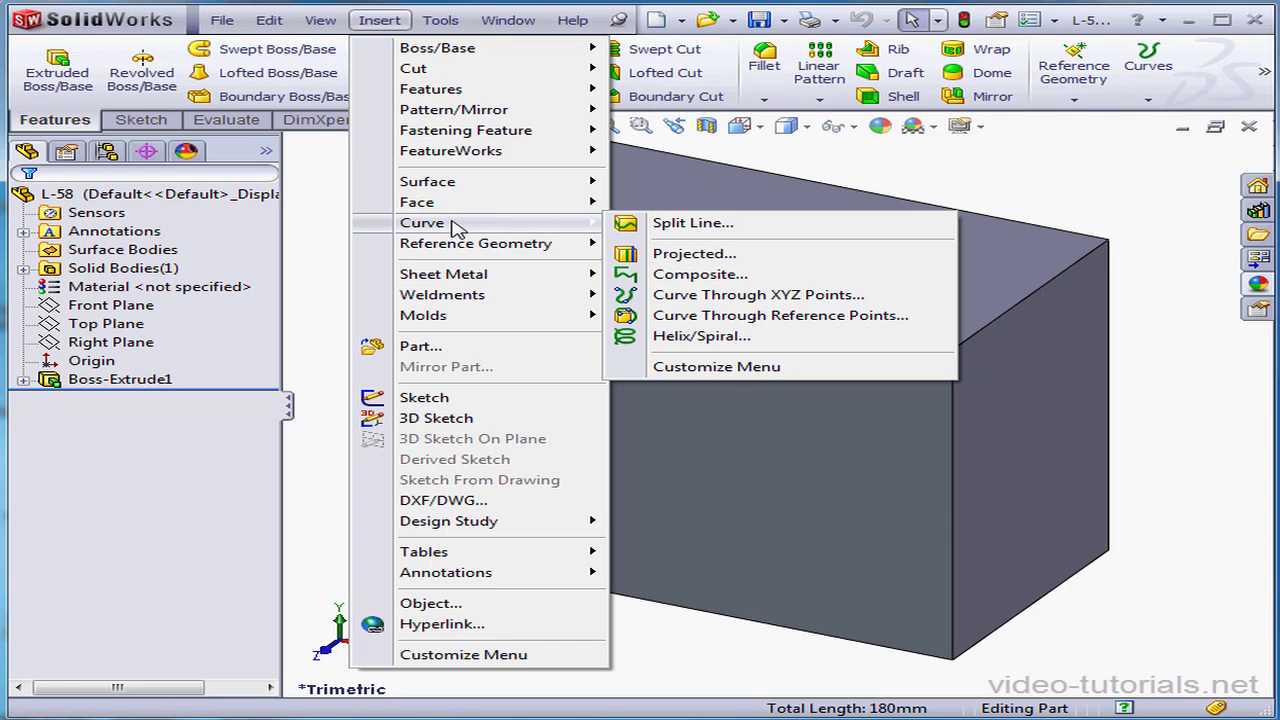
{"action": "left_click", "coordinate": [693, 223]}
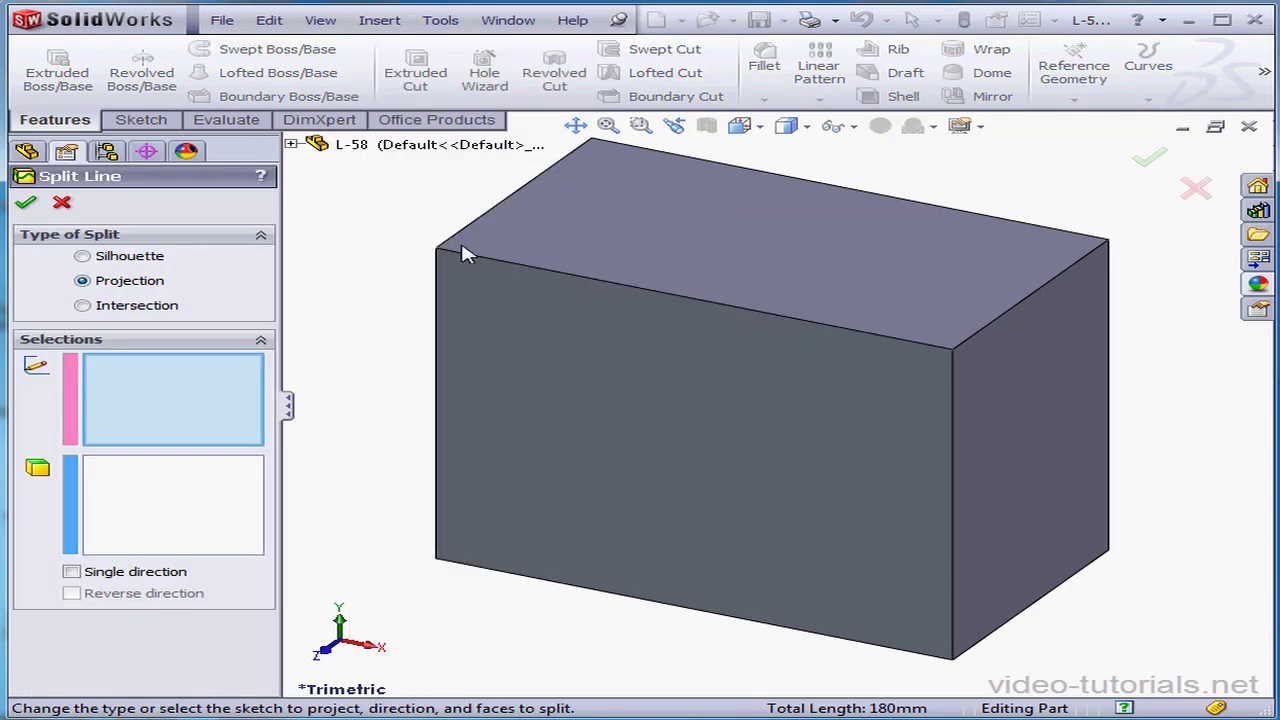
{"action": "left_click", "coordinate": [83, 307]}
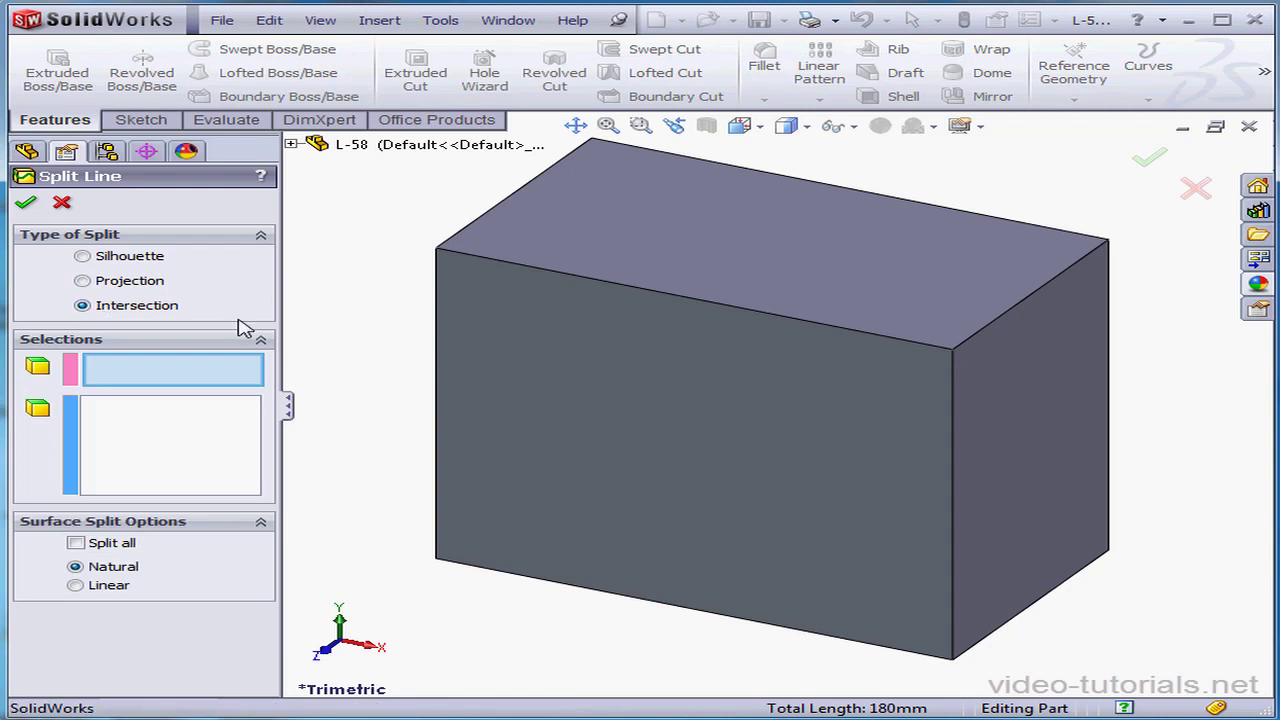
{"action": "left_click", "coordinate": [290, 145]}
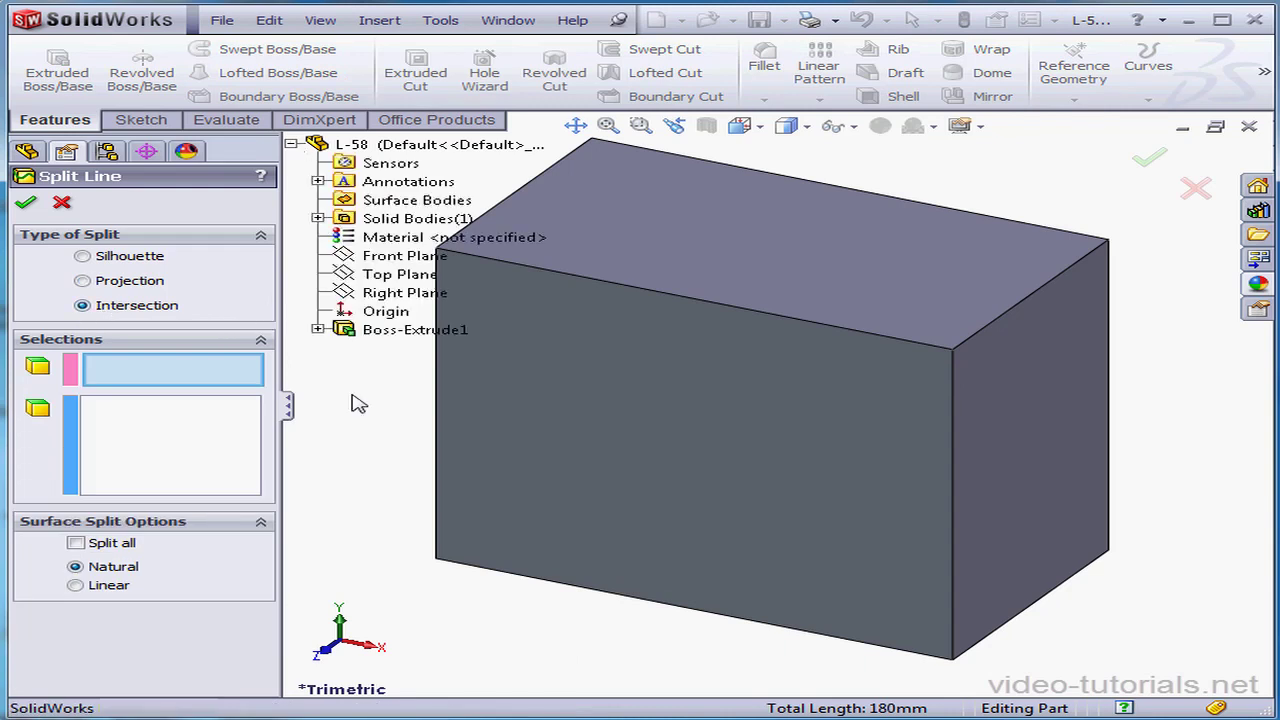
{"action": "left_click", "coordinate": [390, 276]}
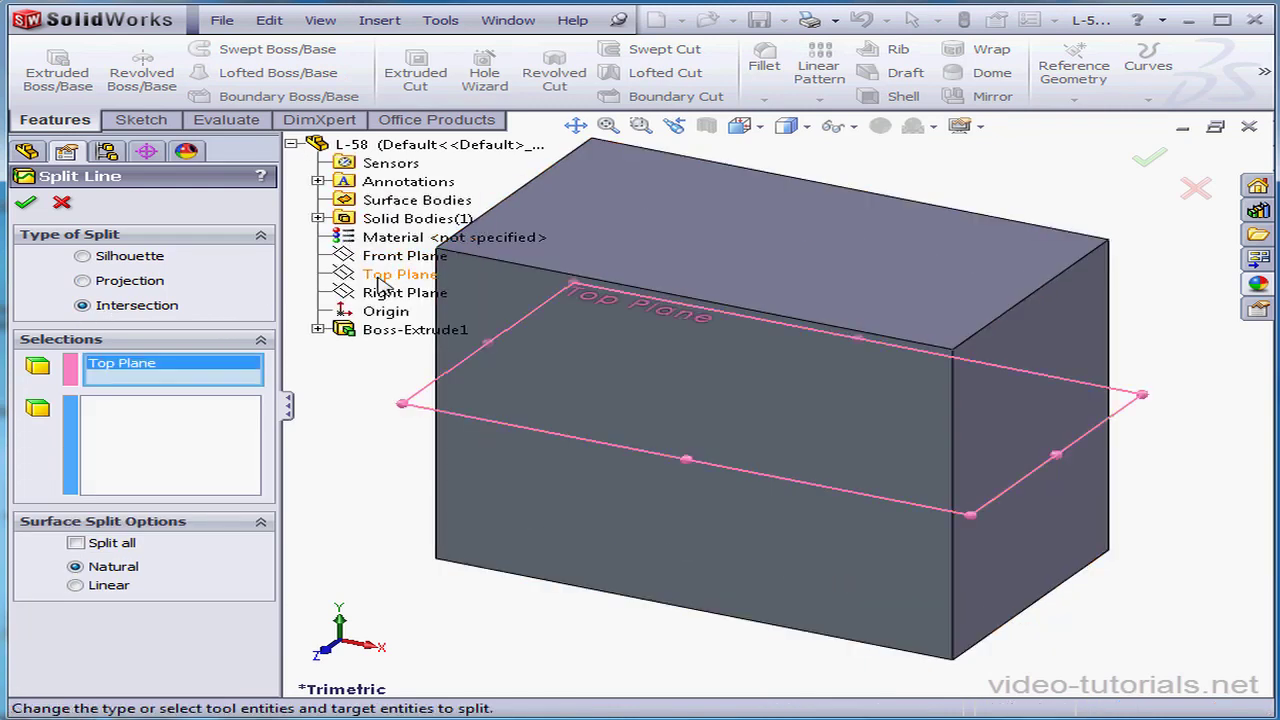
Choose all four vertical side faces of the block, including the two hidden ones, as faces to split and create the split line.
{"action": "left_click", "coordinate": [173, 445]}
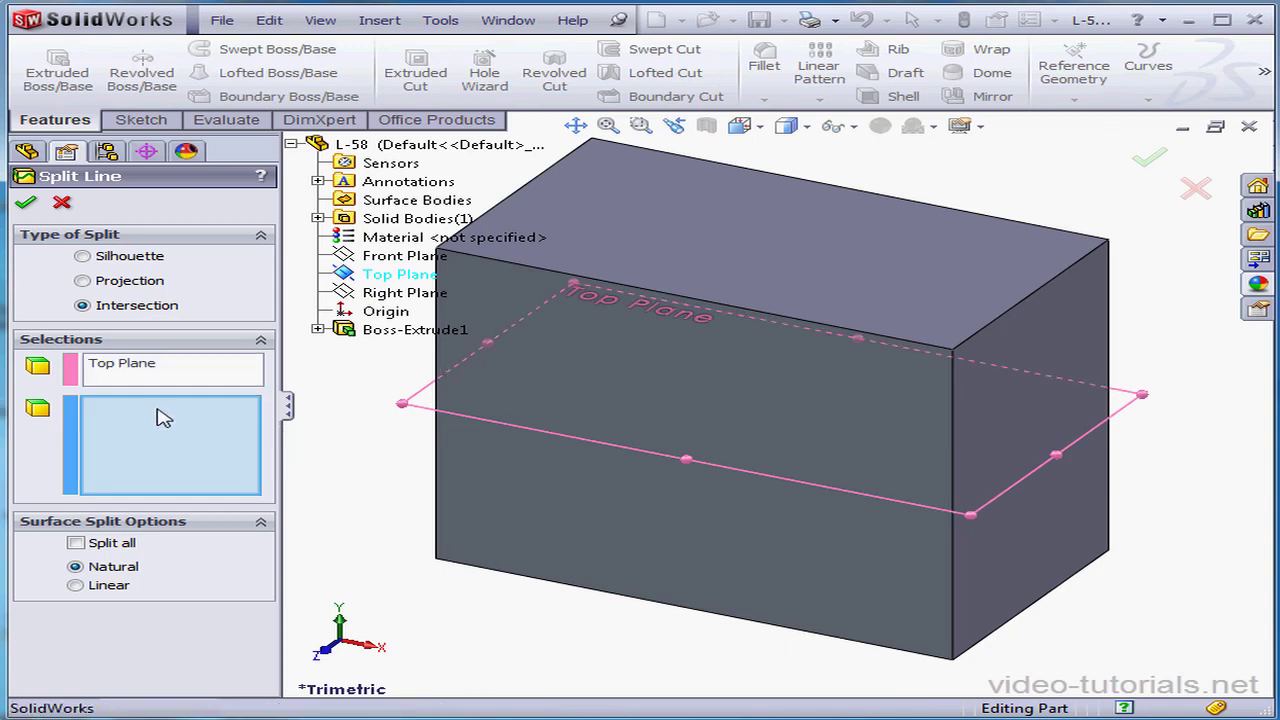
{"action": "left_click", "coordinate": [866, 588]}
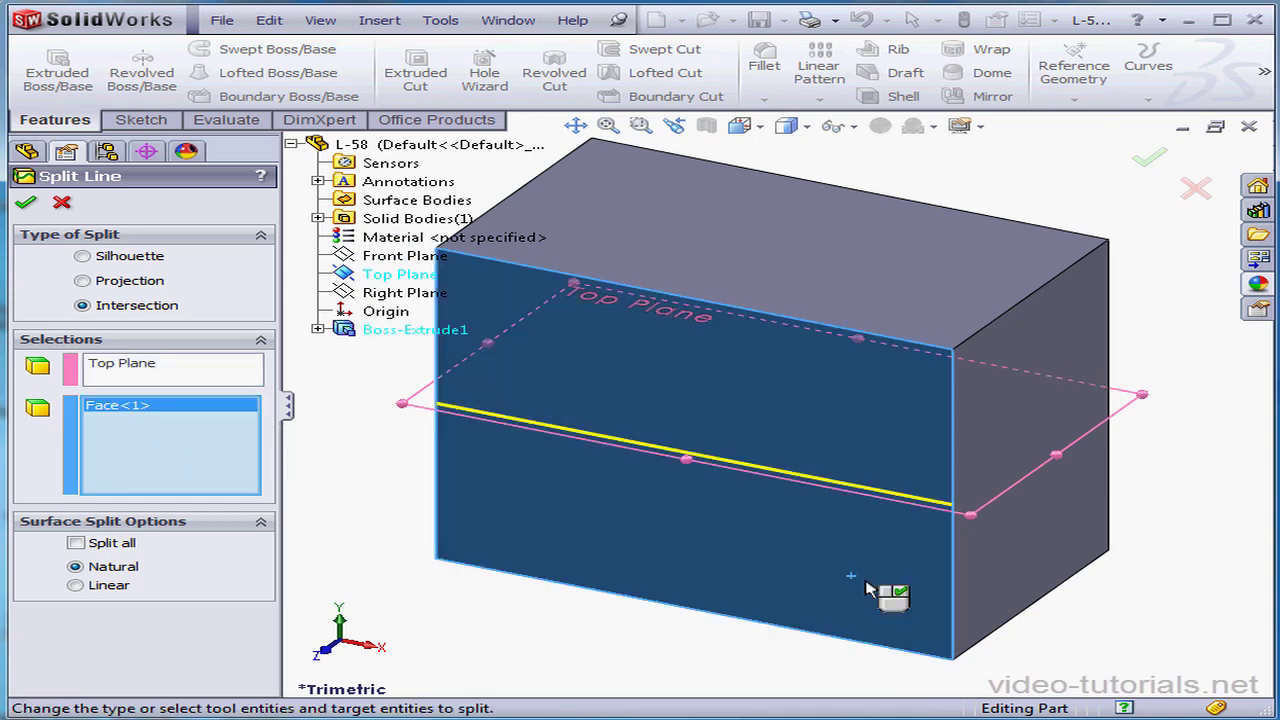
{"action": "left_click", "coordinate": [1011, 578]}
{"action": "right_click", "coordinate": [1065, 332]}
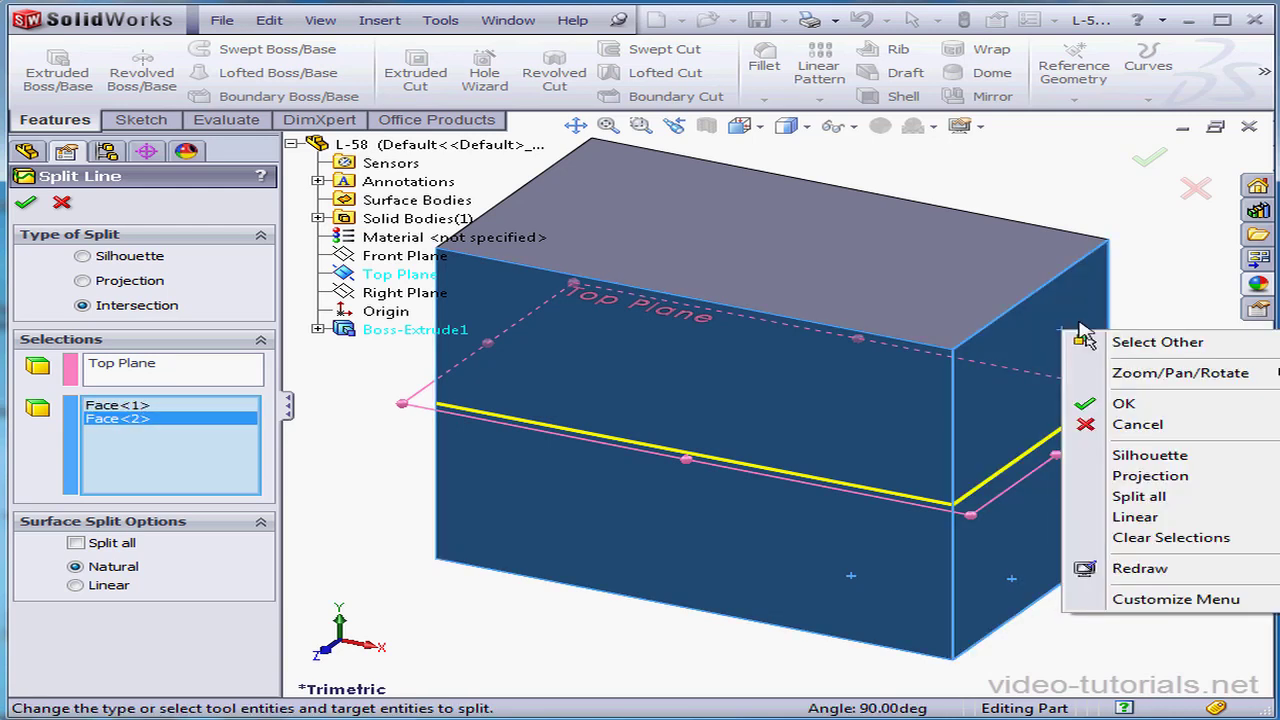
{"action": "left_click", "coordinate": [1118, 342]}
{"action": "left_click", "coordinate": [1218, 372]}
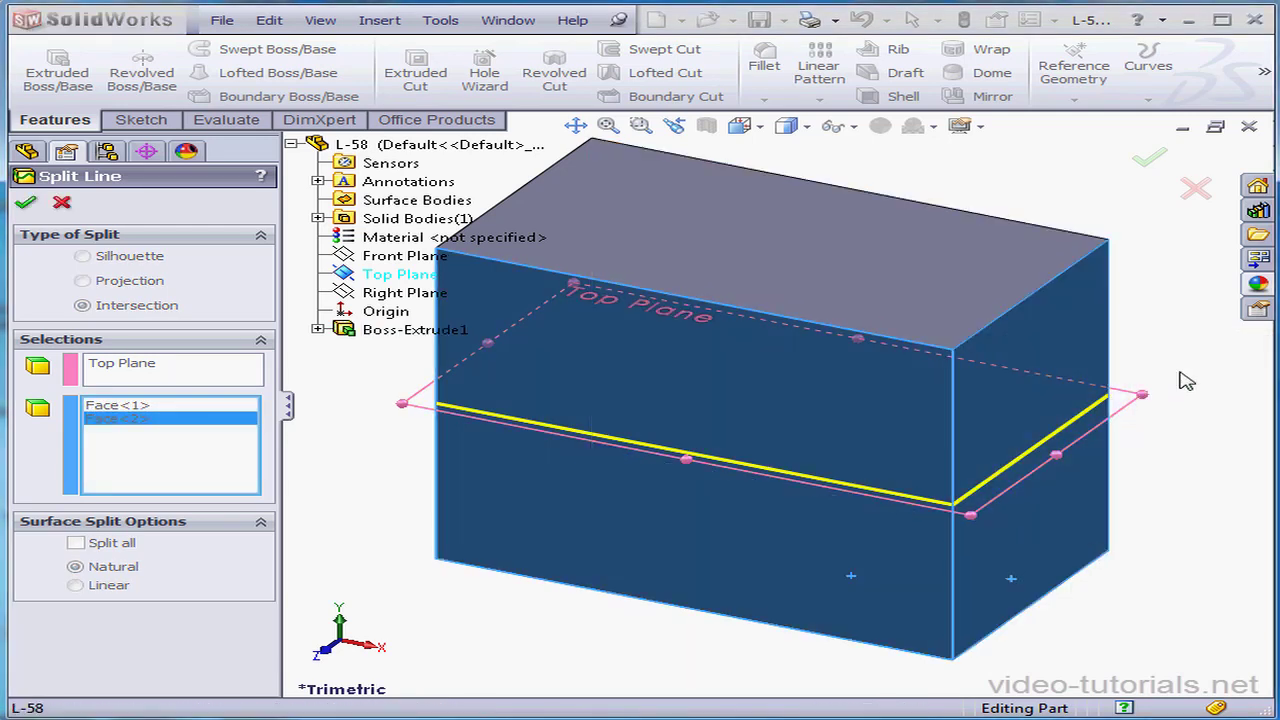
{"action": "left_click", "coordinate": [292, 145]}
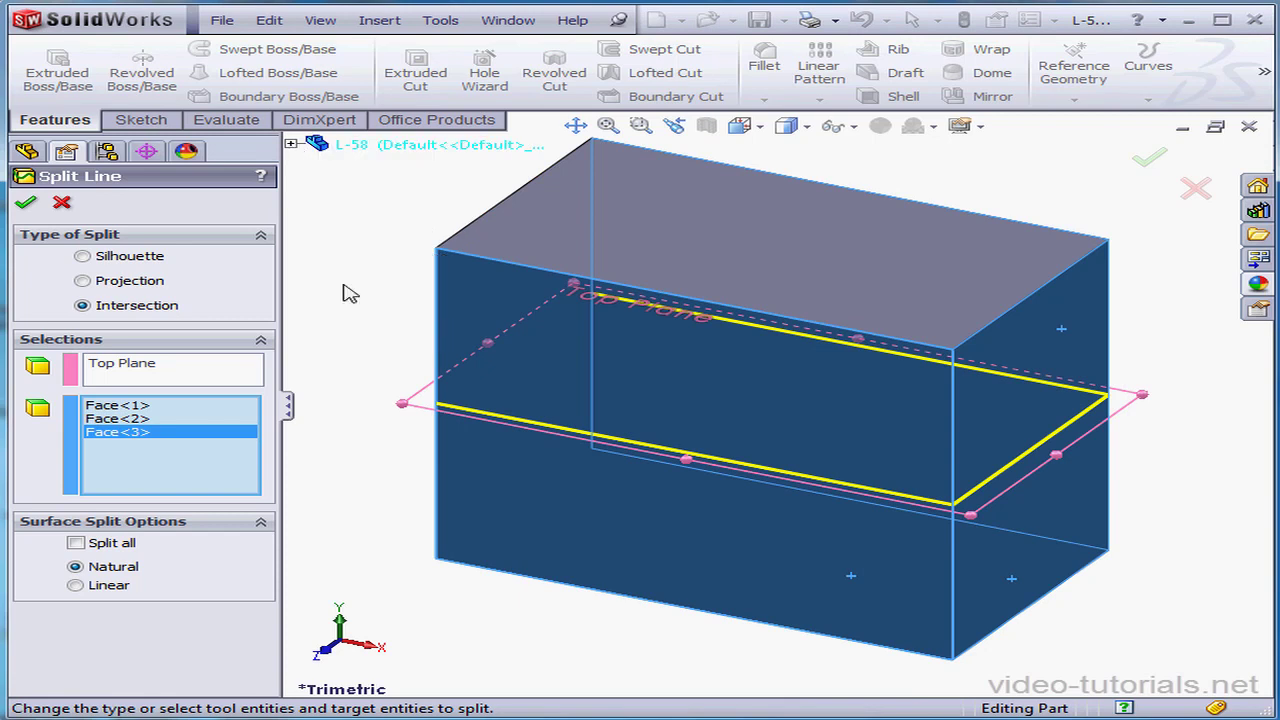
{"action": "right_click", "coordinate": [468, 286]}
{"action": "left_click", "coordinate": [525, 297]}
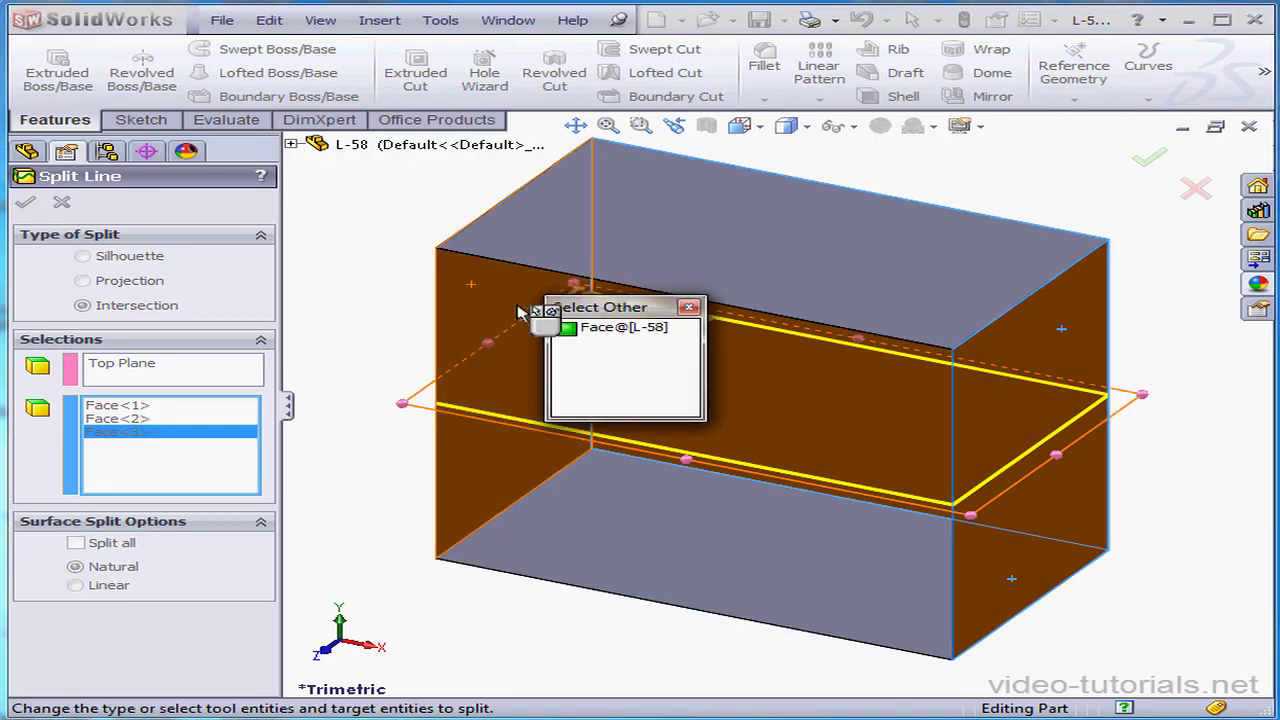
{"action": "left_click", "coordinate": [608, 332]}
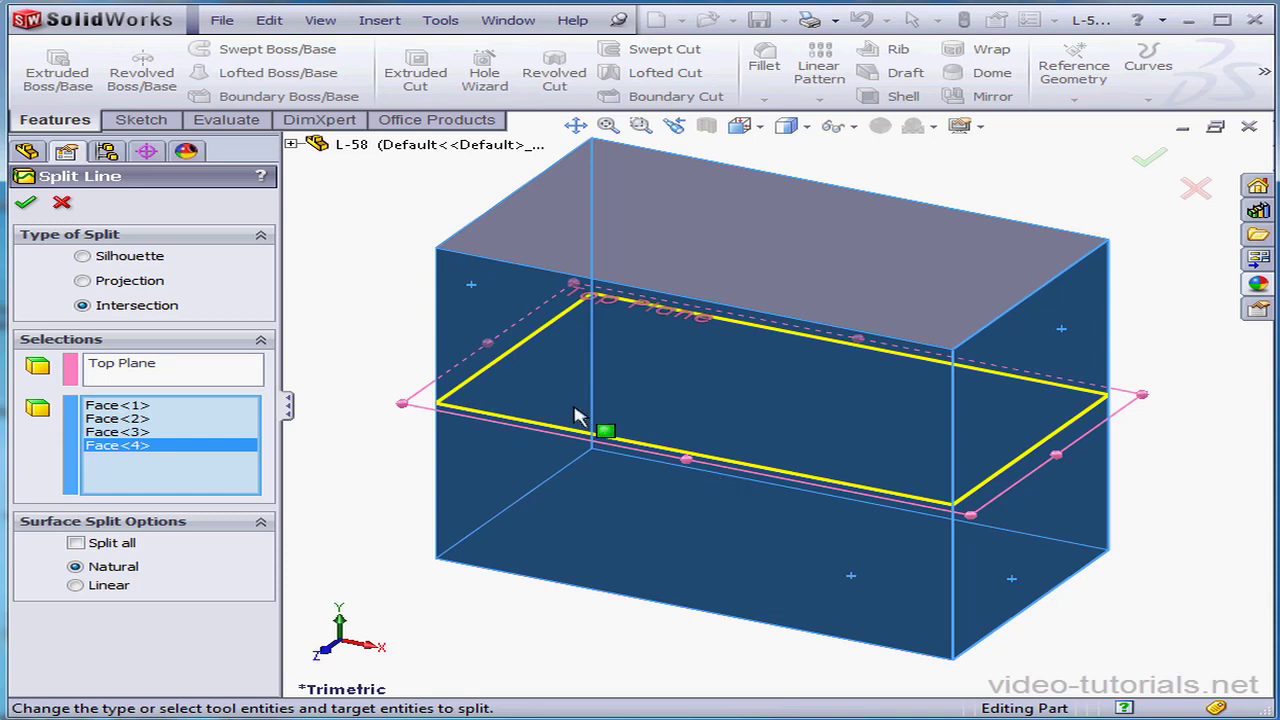
{"action": "left_click", "coordinate": [27, 206]}
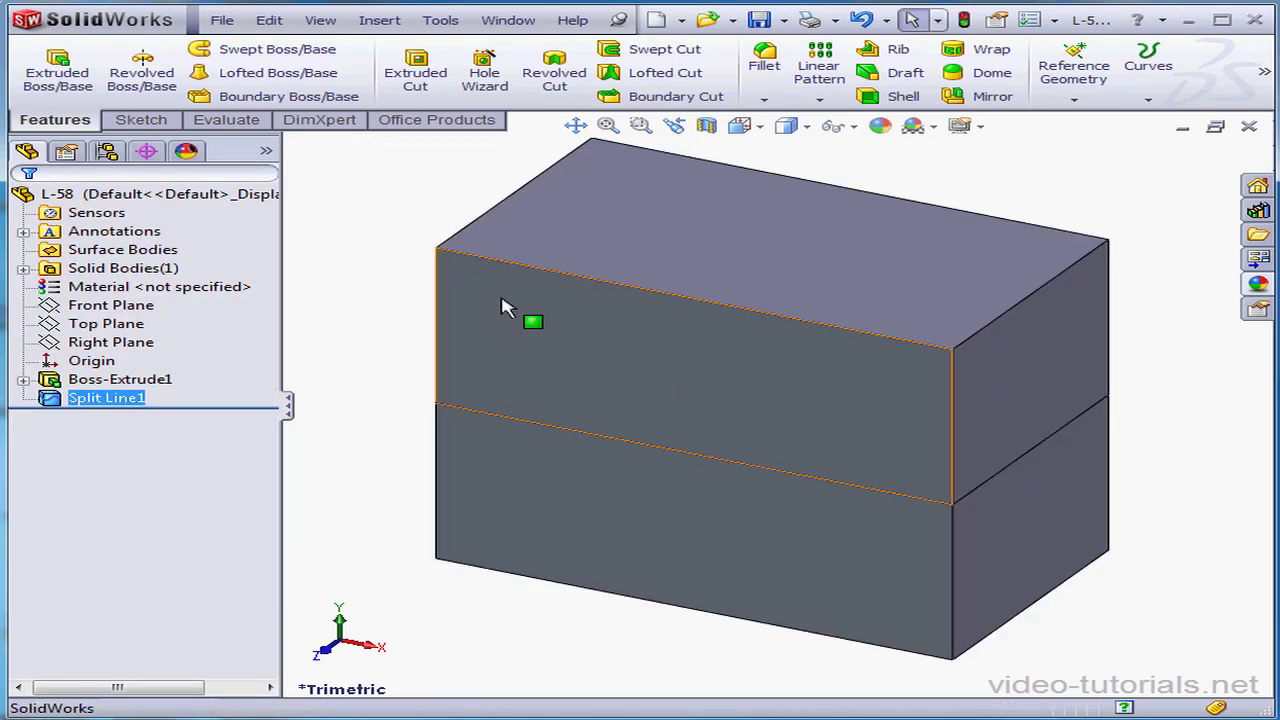
Set up a parting line draft on the block, using the lower half of its front vertical corner edge as the direction of pull.
{"action": "left_click", "coordinate": [870, 74]}
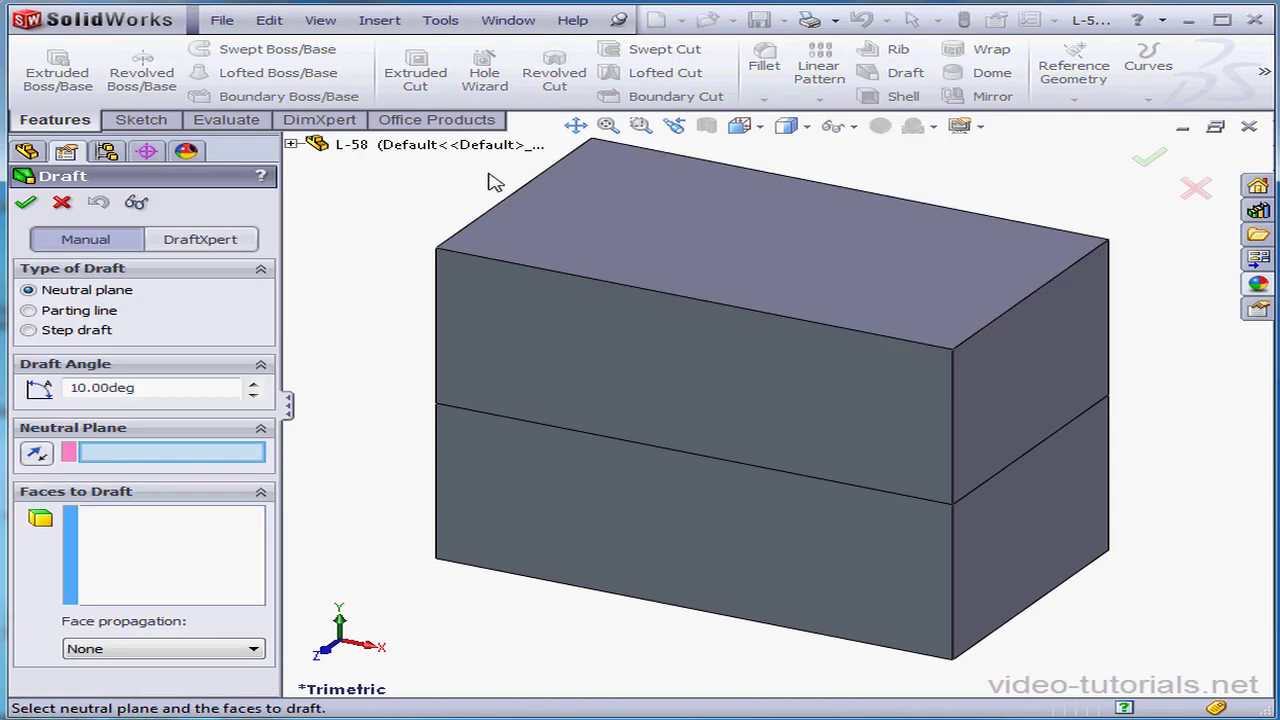
{"action": "left_click", "coordinate": [30, 311]}
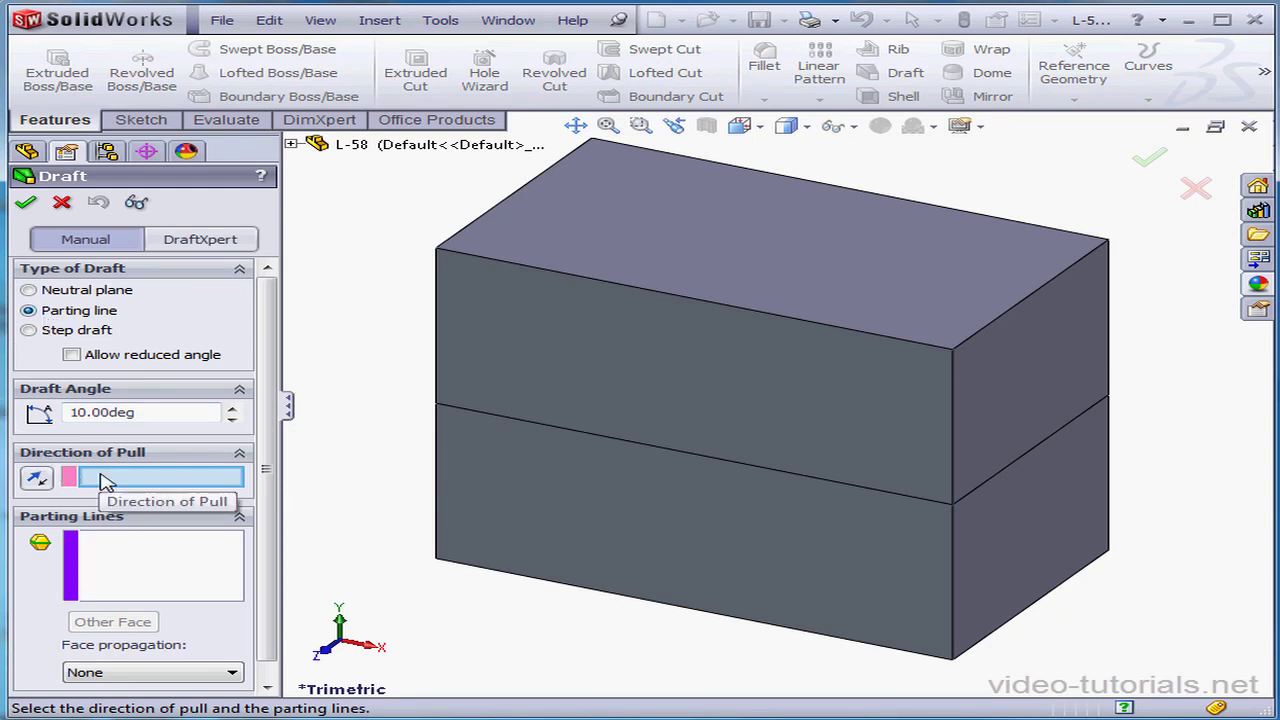
{"action": "left_click", "coordinate": [955, 605]}
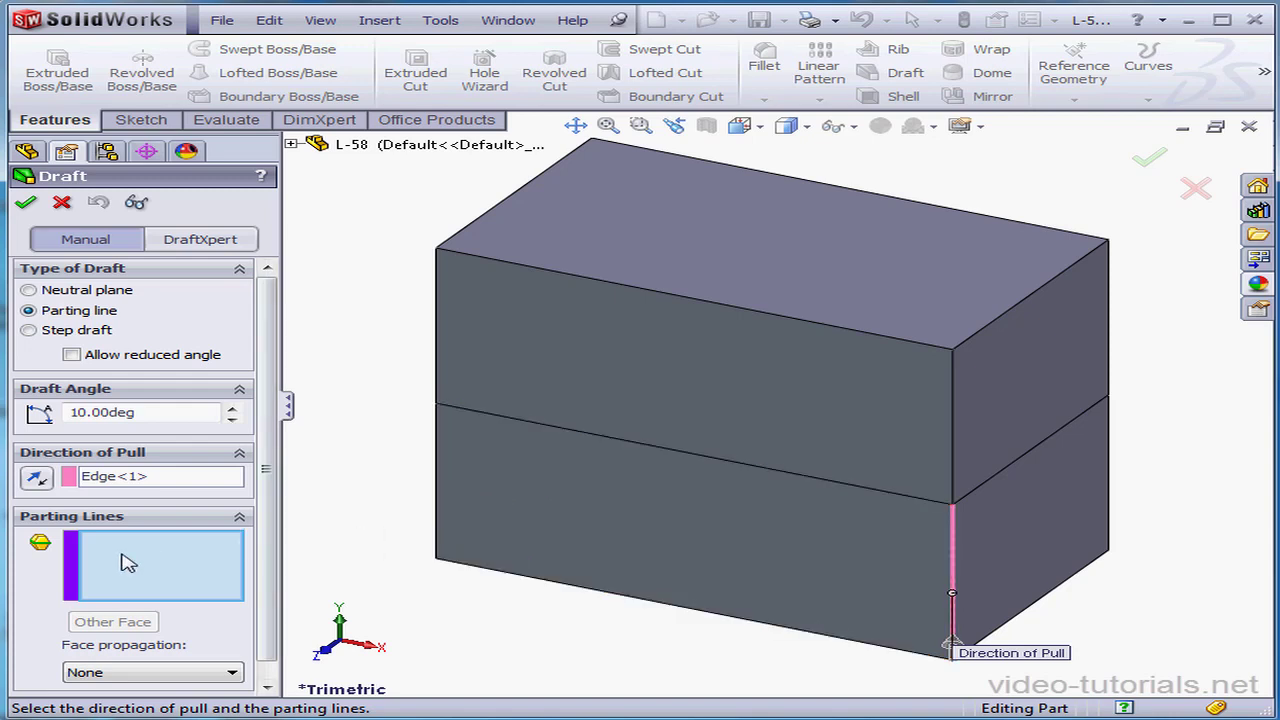
Add the four split line edges around the block as the draft's parting lines.
{"action": "left_click", "coordinate": [765, 468]}
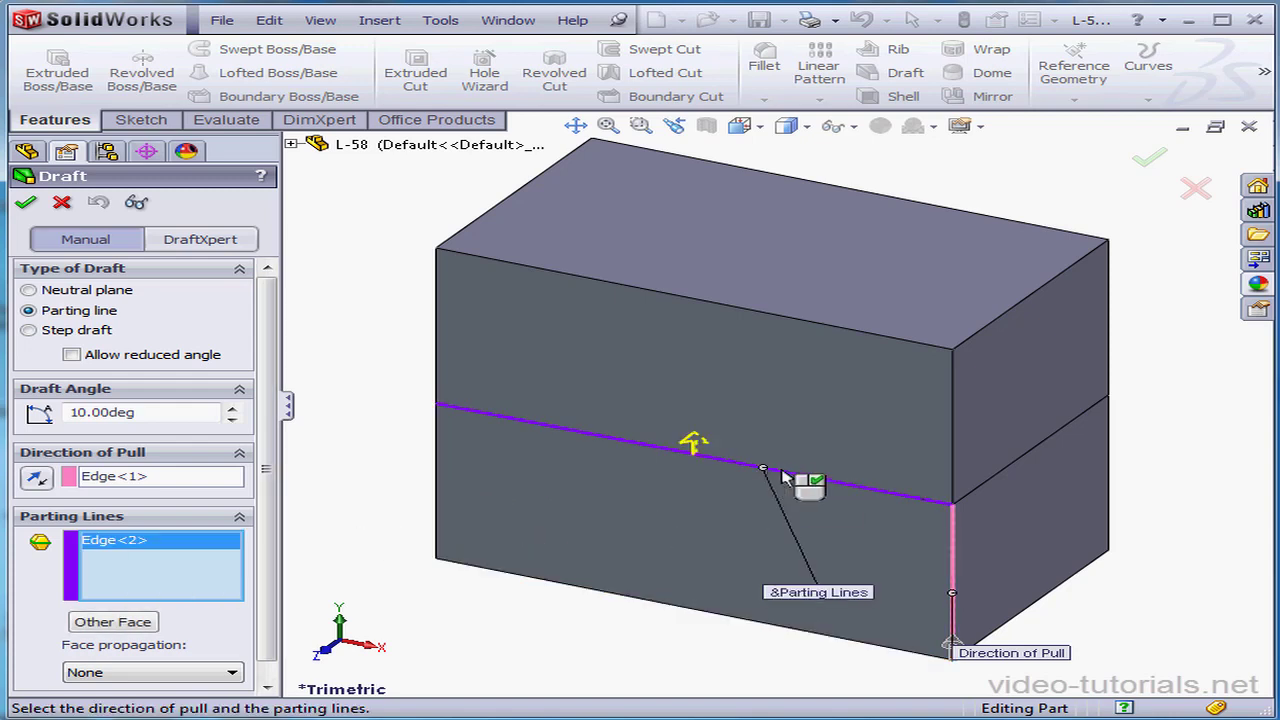
{"action": "left_click", "coordinate": [1018, 472]}
{"action": "middle_click_drag", "start_coordinate": [768, 517], "coordinate": [1066, 403]}
{"action": "left_click", "coordinate": [1025, 425]}
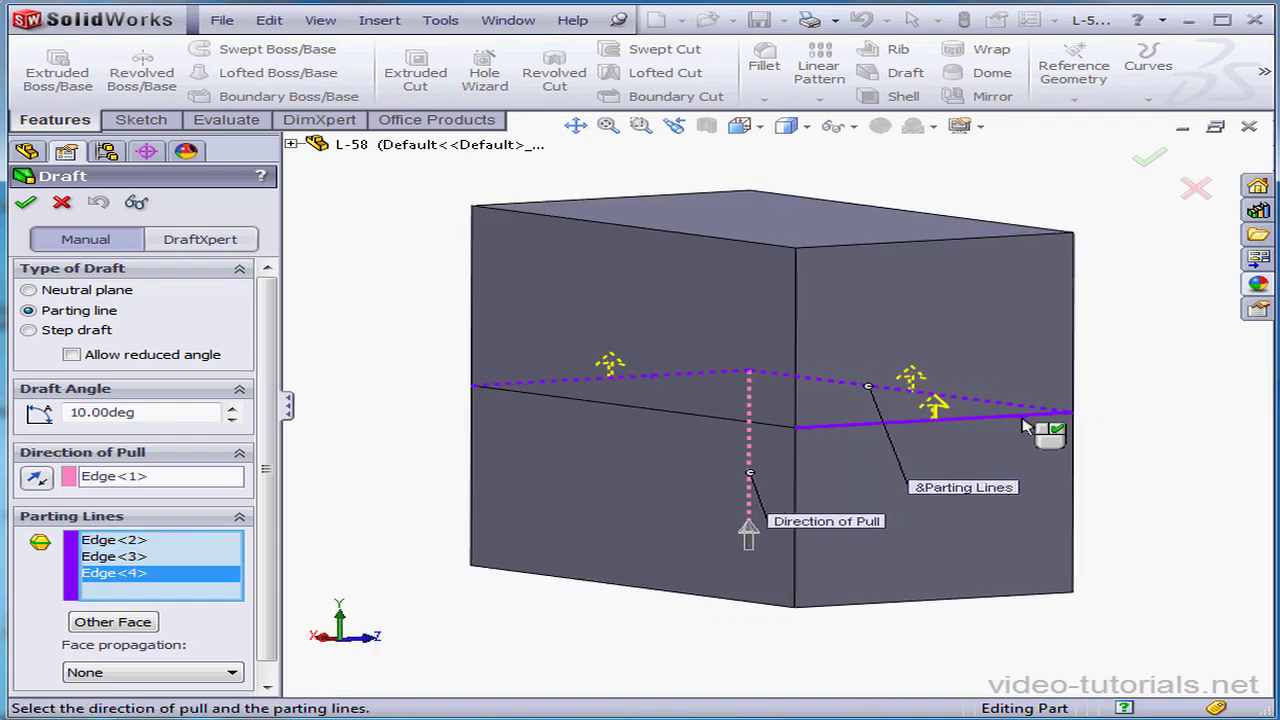
{"action": "left_click", "coordinate": [712, 418]}
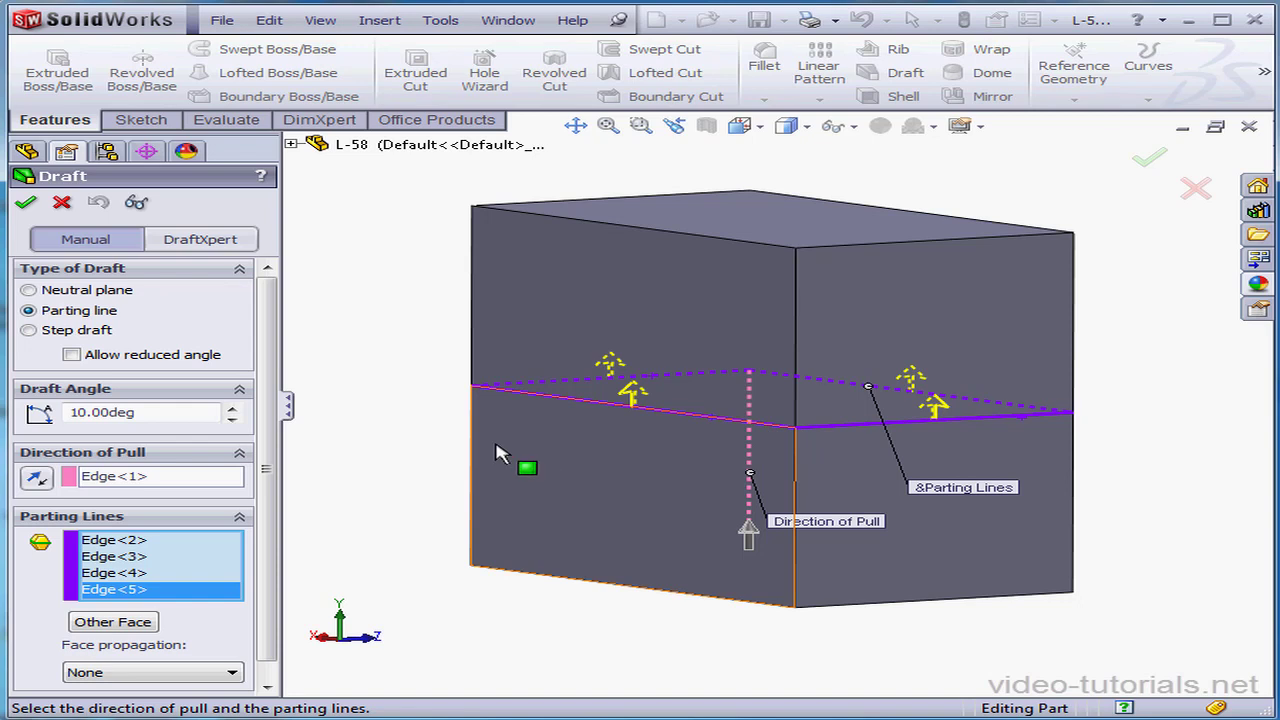
Check the 10-degree parting line draft in the detailed preview and apply it to the block.
{"action": "left_click_drag", "start_coordinate": [157, 412], "coordinate": [50, 412]}
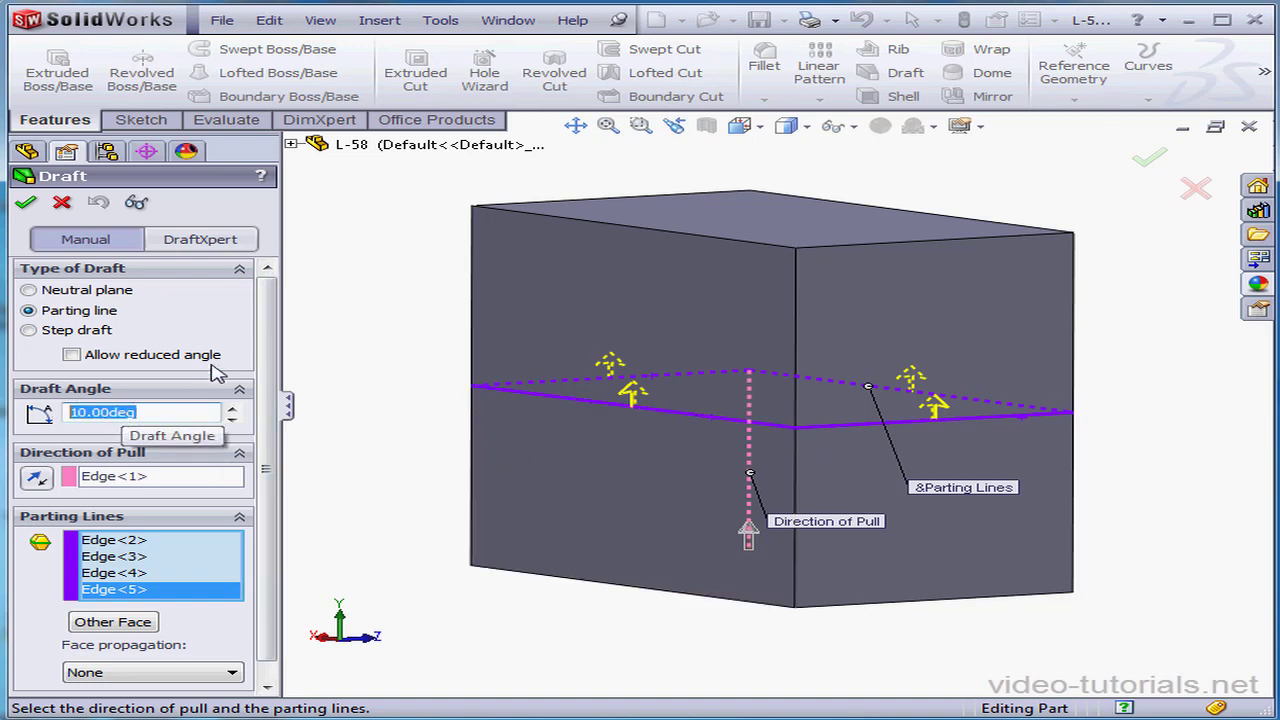
{"action": "left_click", "coordinate": [139, 204]}
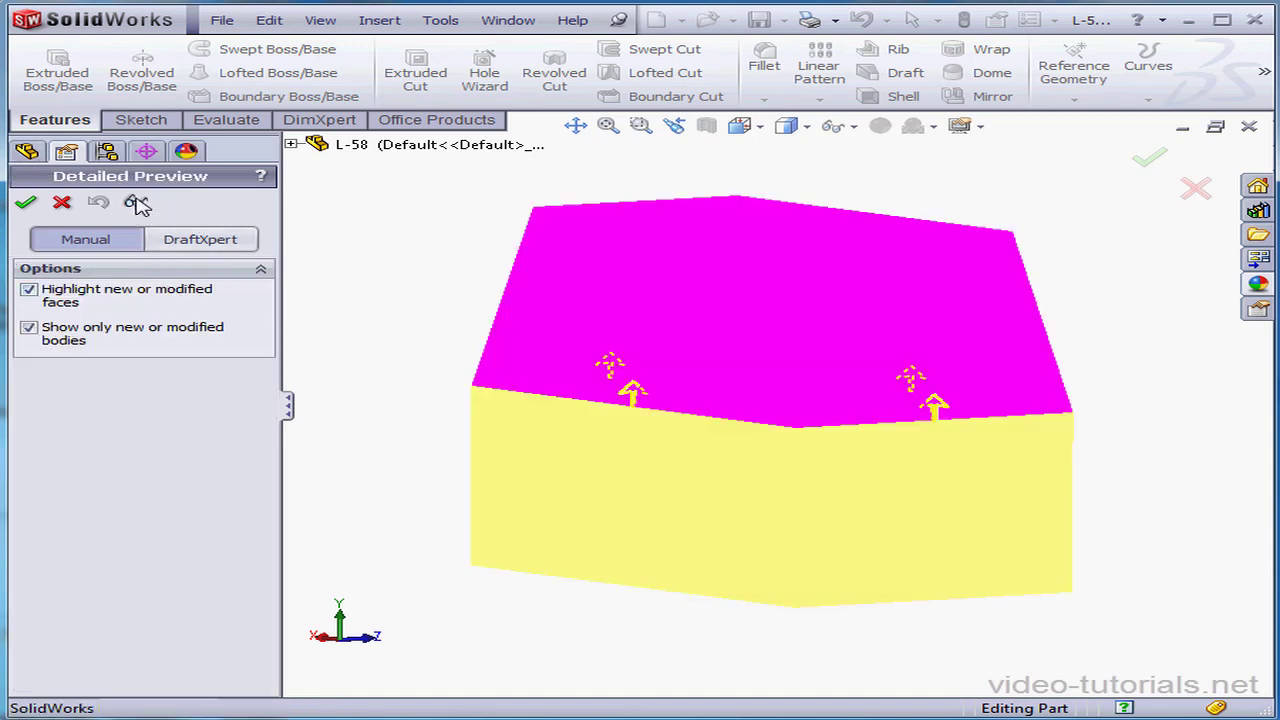
{"action": "left_click", "coordinate": [138, 201]}
{"action": "left_click", "coordinate": [27, 203]}
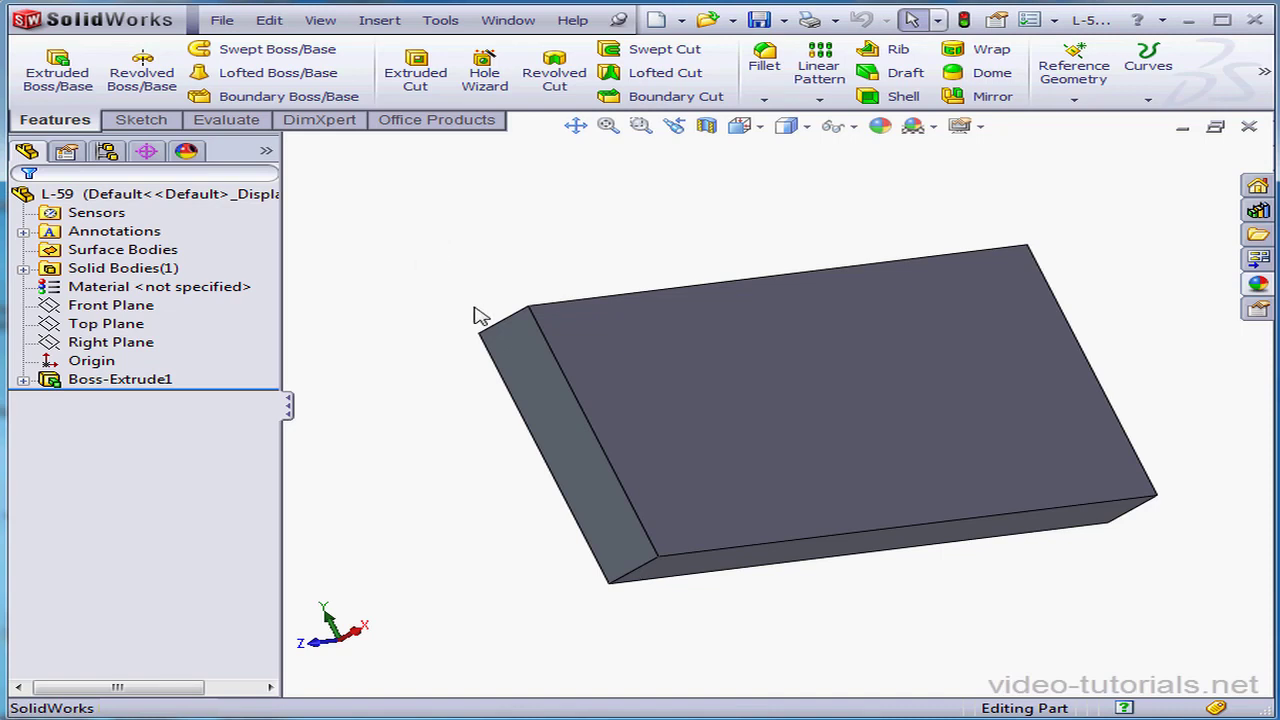
Sketch three connected lines across the L-59 plate's large face: a horizontal one about 143 mm long, an angled one and another horizontal one.
{"action": "right_click", "coordinate": [609, 360]}
{"action": "left_click", "coordinate": [663, 324]}
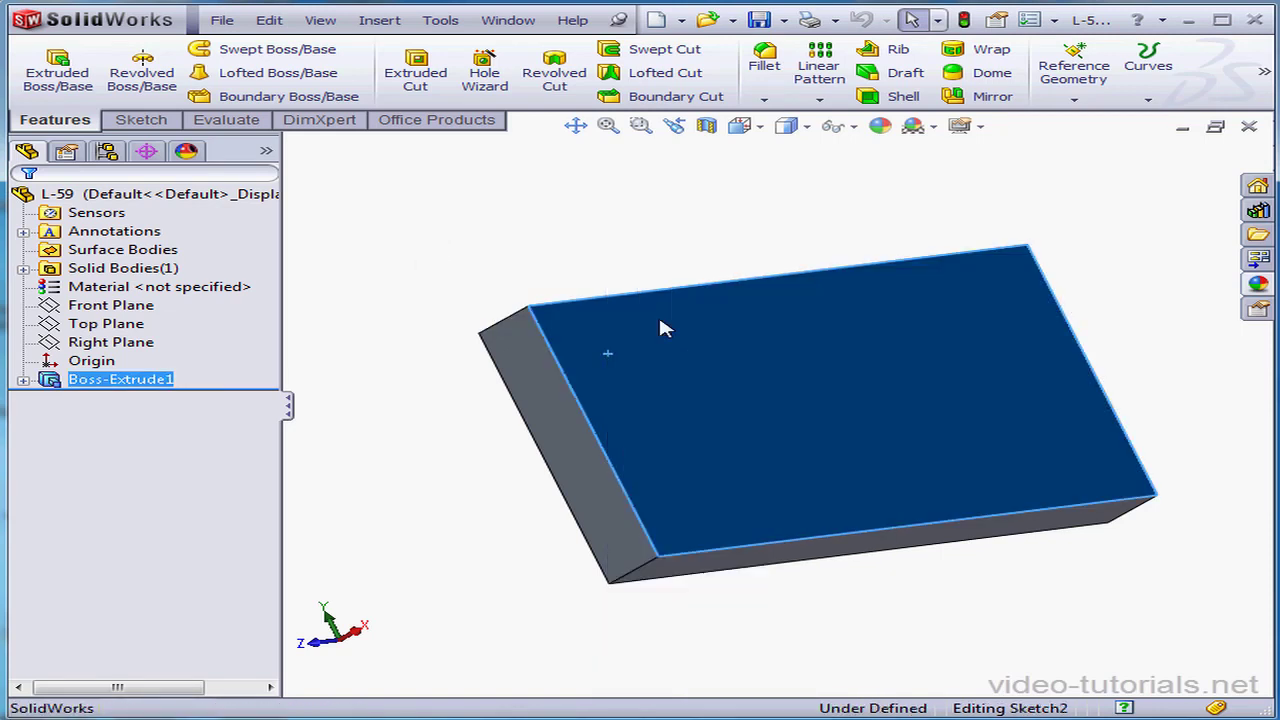
{"action": "left_click", "coordinate": [179, 49]}
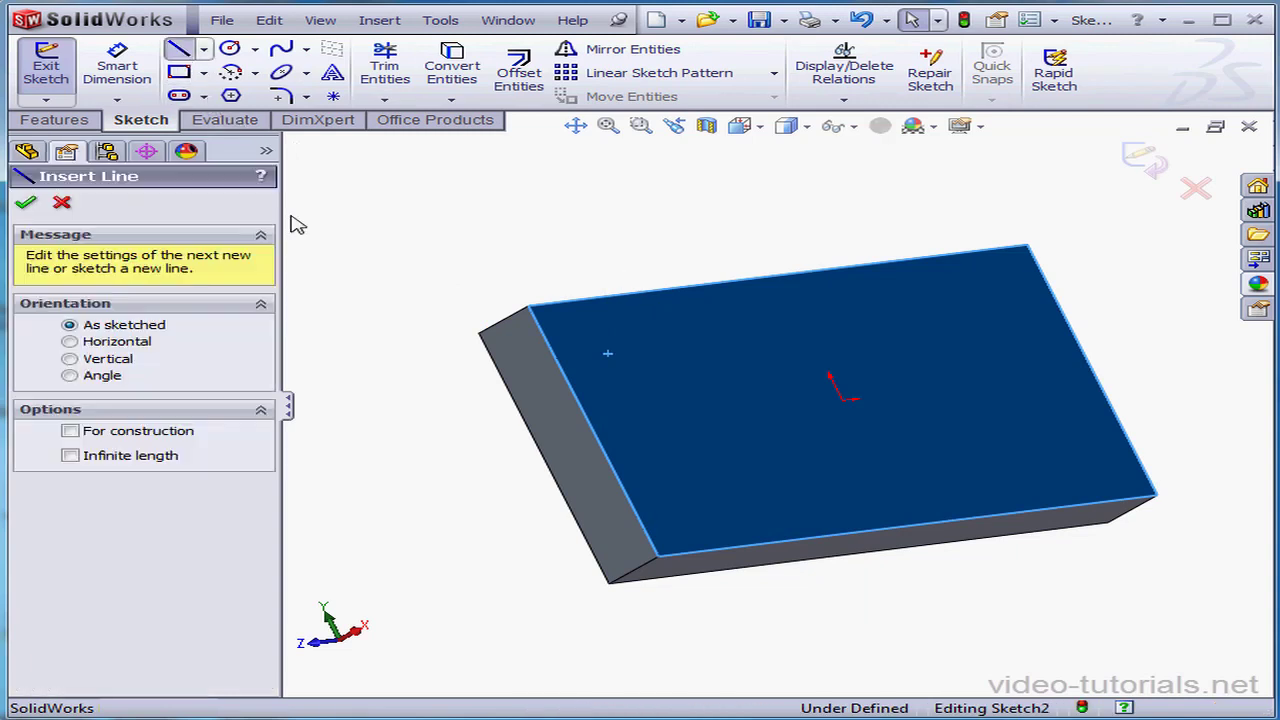
{"action": "left_click", "coordinate": [467, 492]}
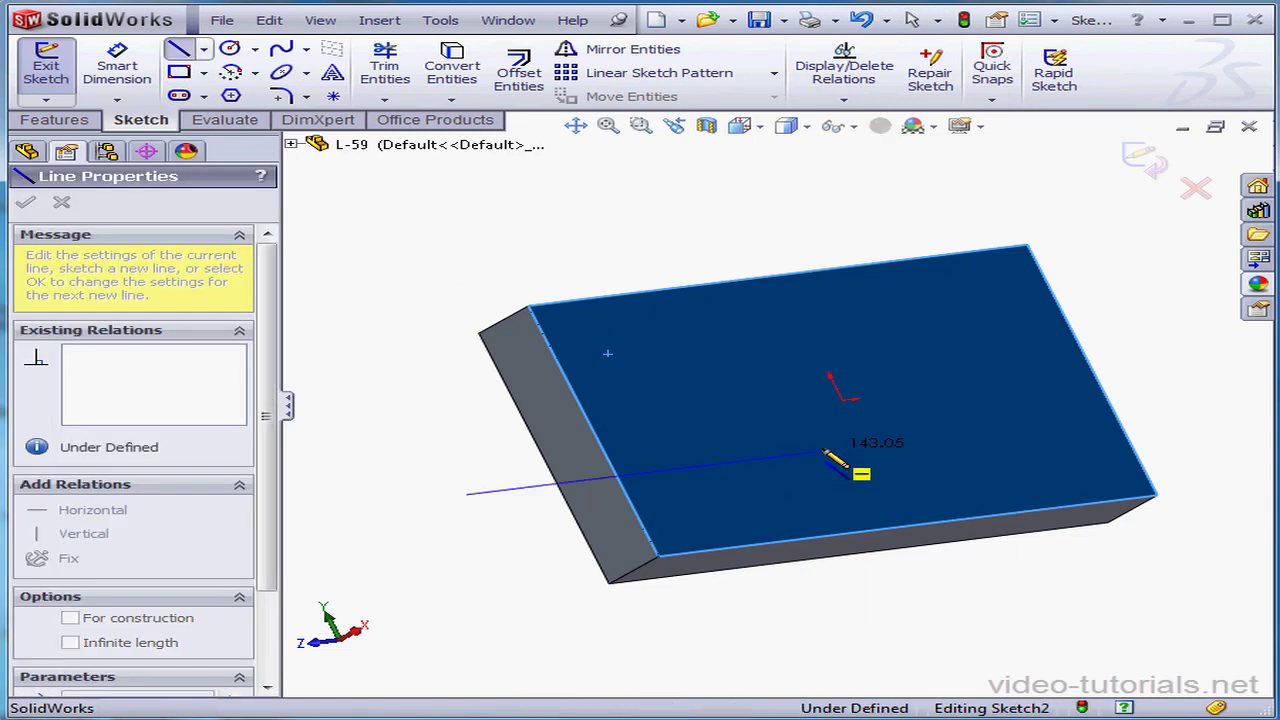
{"action": "left_click", "coordinate": [822, 451]}
{"action": "left_click", "coordinate": [907, 378]}
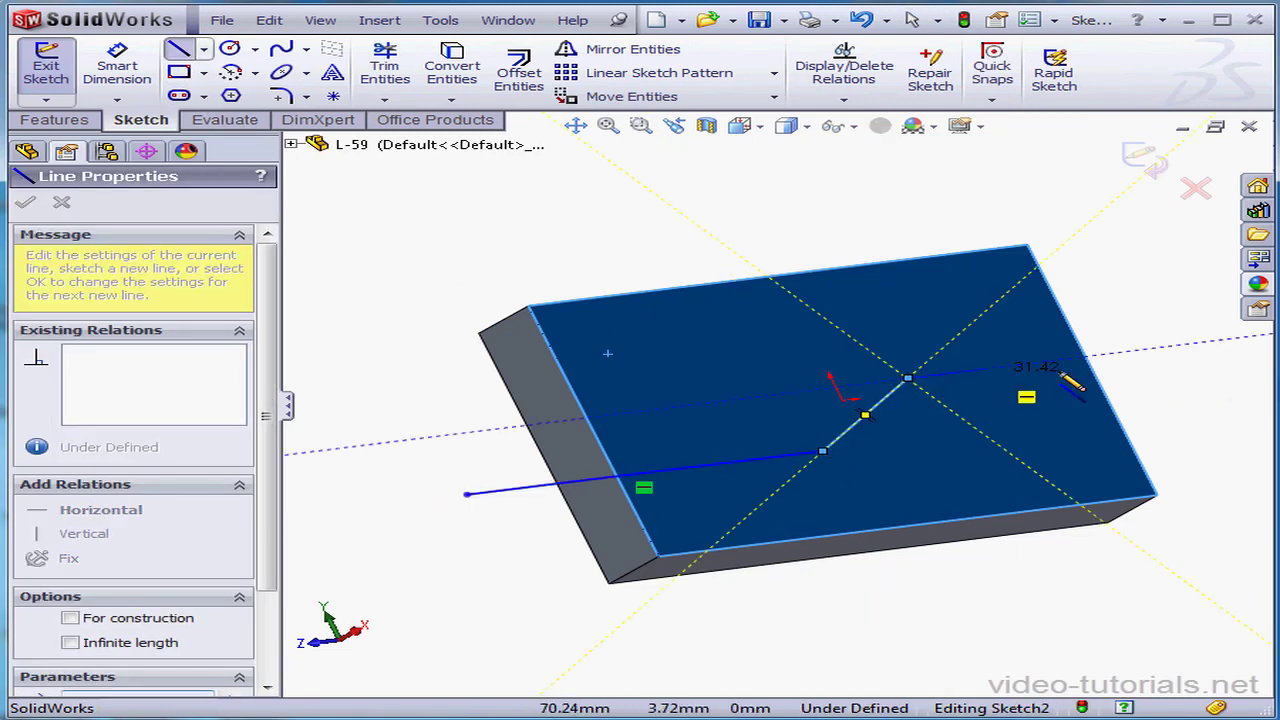
{"action": "left_click", "coordinate": [1161, 348]}
{"action": "right_click", "coordinate": [1161, 348]}
{"action": "left_click", "coordinate": [1229, 363]}
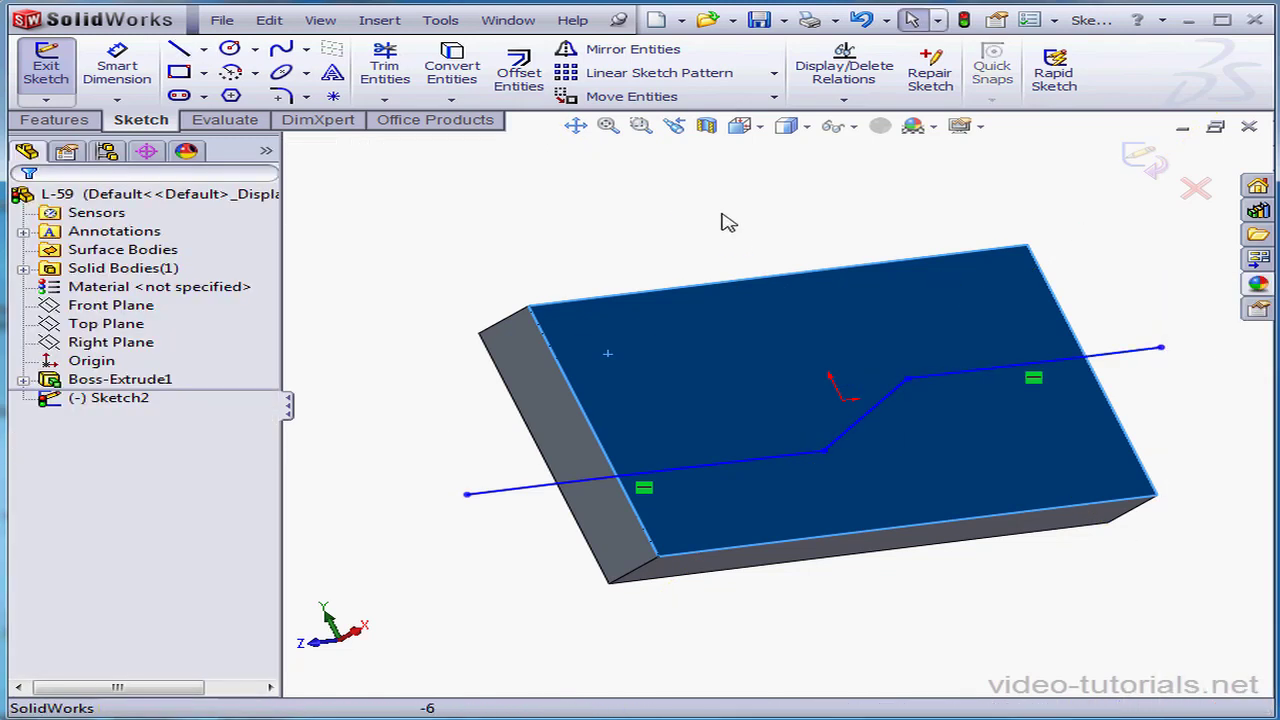
{"action": "left_click", "coordinate": [1143, 160]}
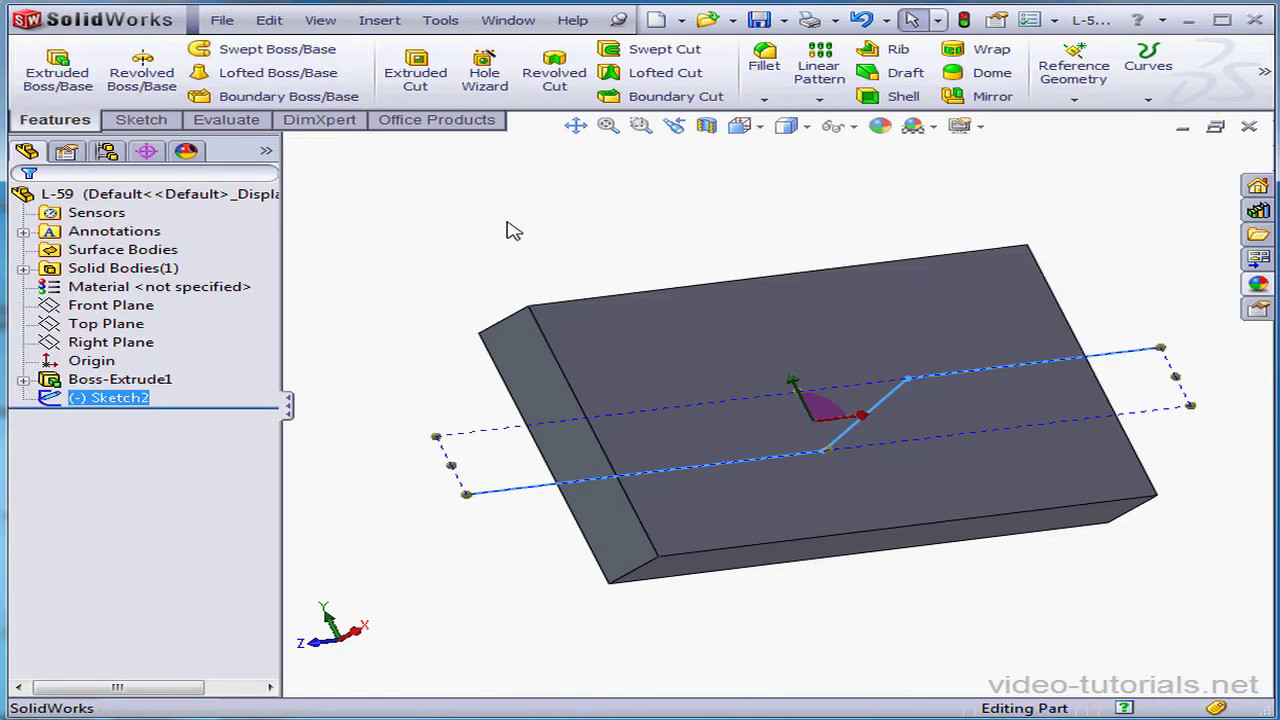
Split the plate's large face with a projection split line based on the three-line sketch.
{"action": "left_click", "coordinate": [392, 22]}
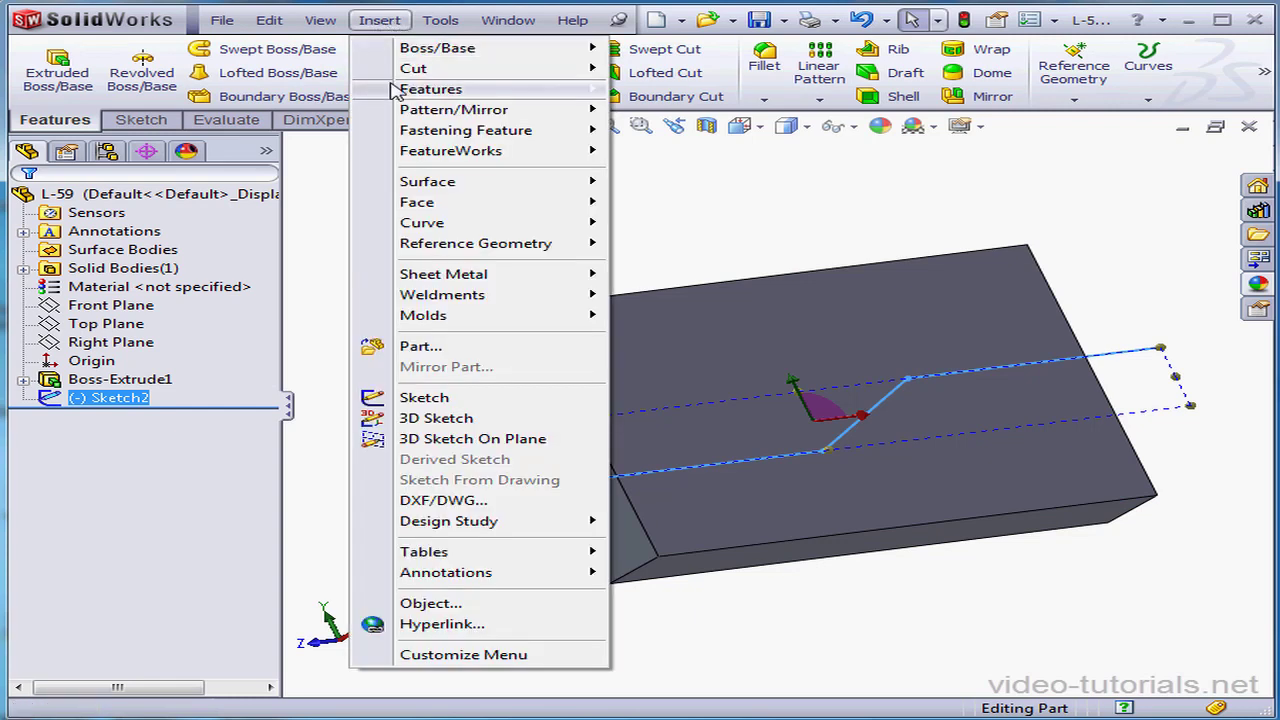
{"action": "mouse_move", "coordinate": [478, 232]}
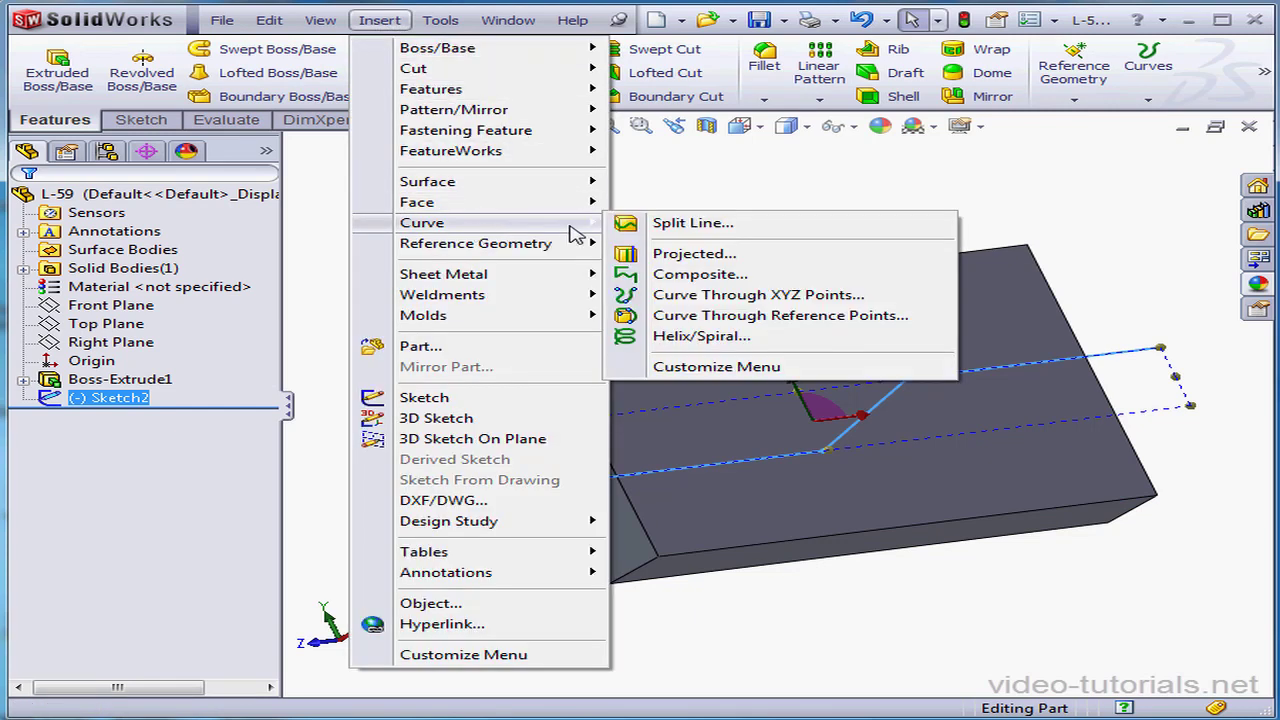
{"action": "left_click", "coordinate": [680, 226]}
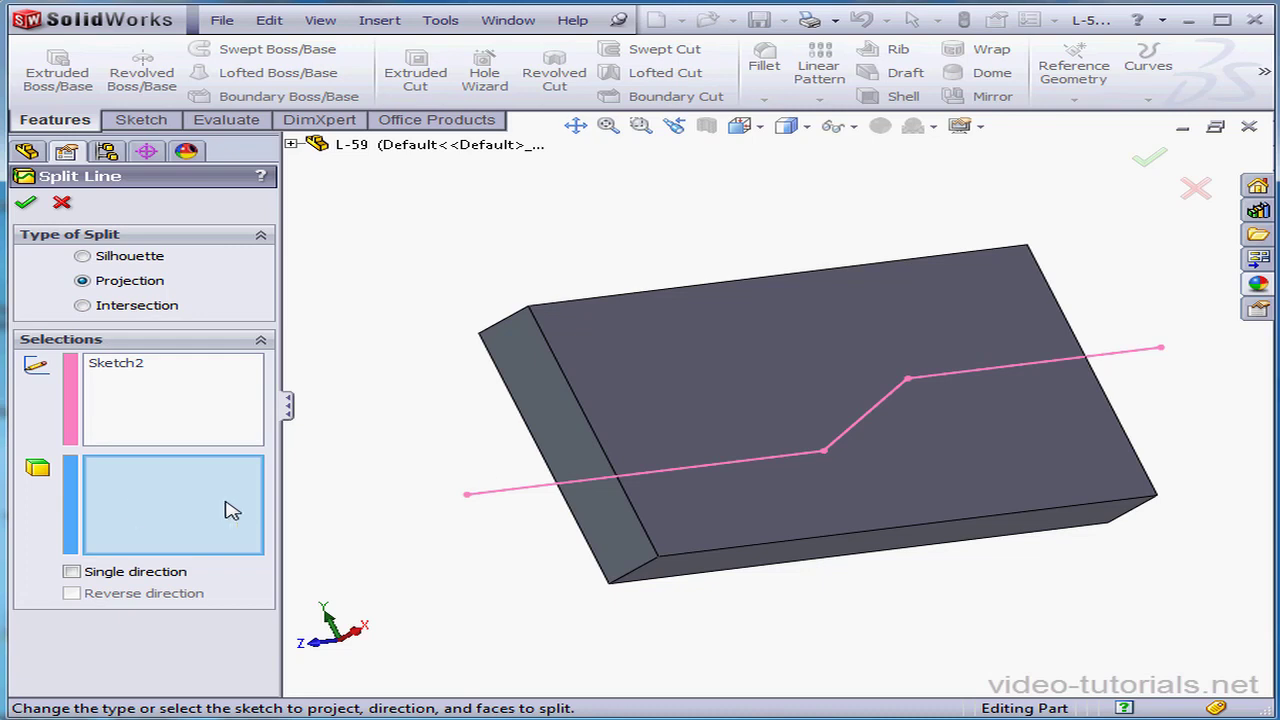
{"action": "left_click", "coordinate": [680, 392]}
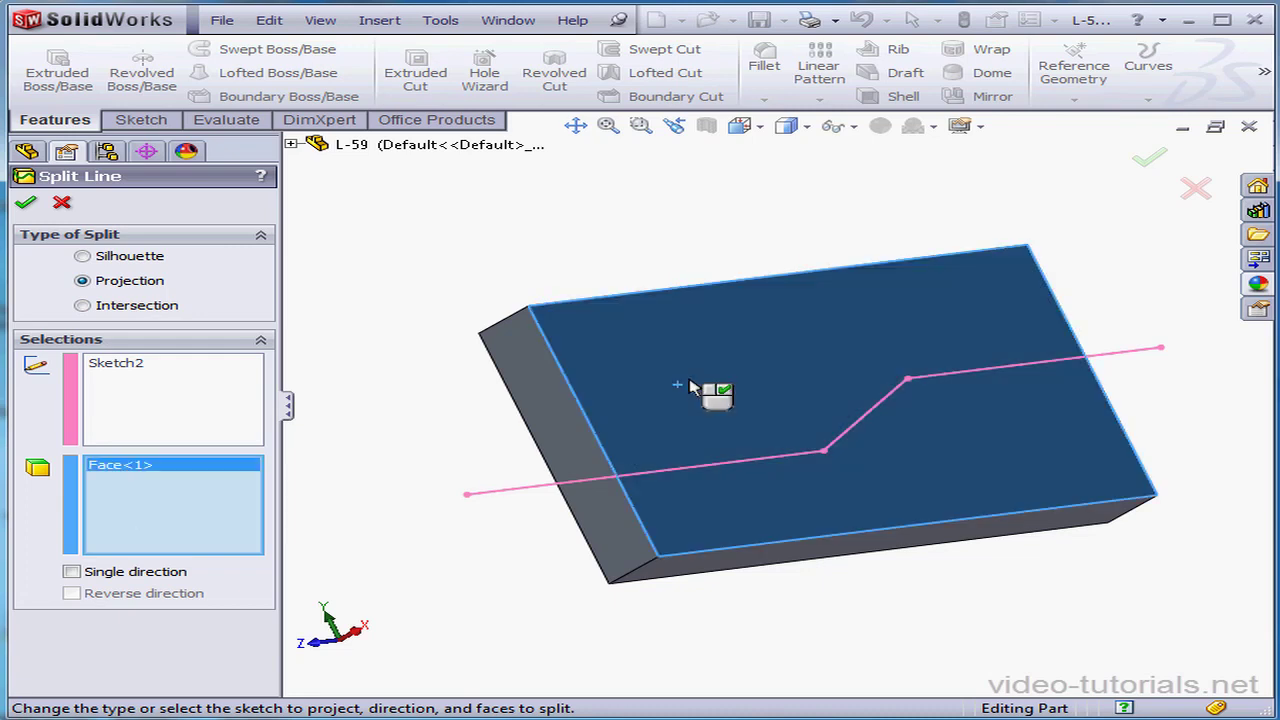
{"action": "left_click", "coordinate": [25, 202]}
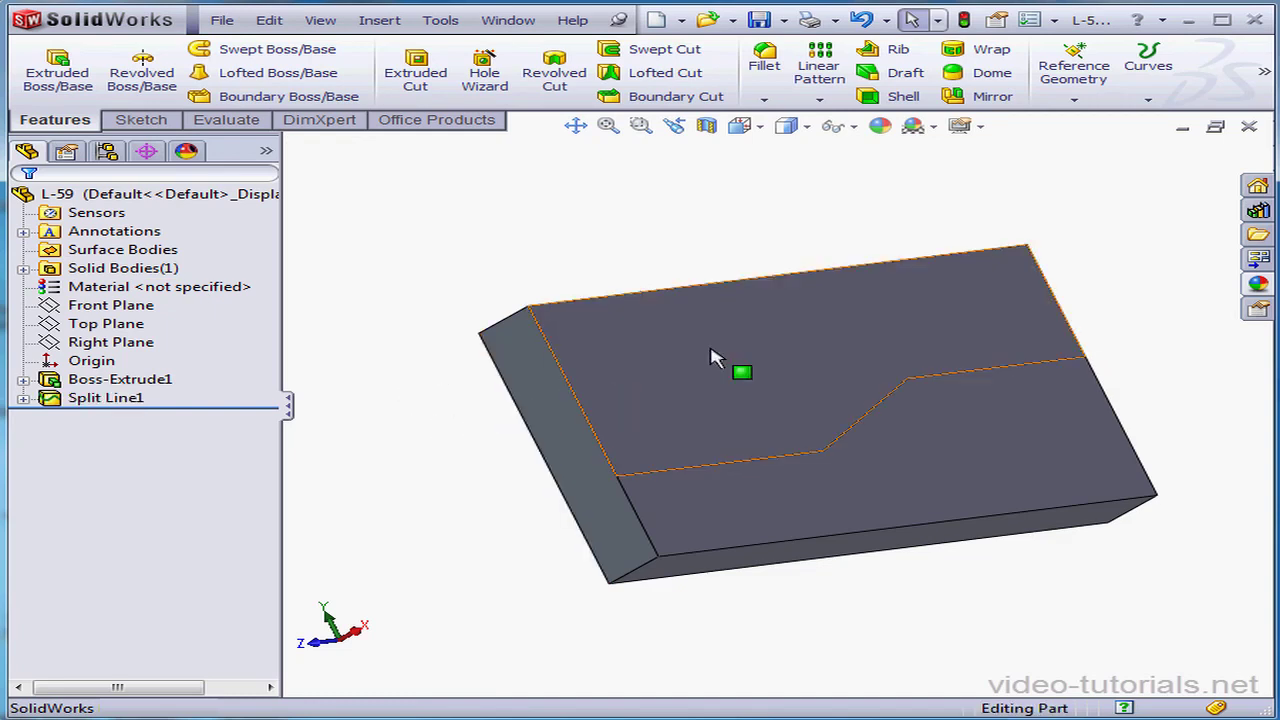
Set up a 10-degree tapered step draft with reversed pull from the plate's narrow lower face and the three split line edges as parting lines.
{"action": "left_click", "coordinate": [905, 76]}
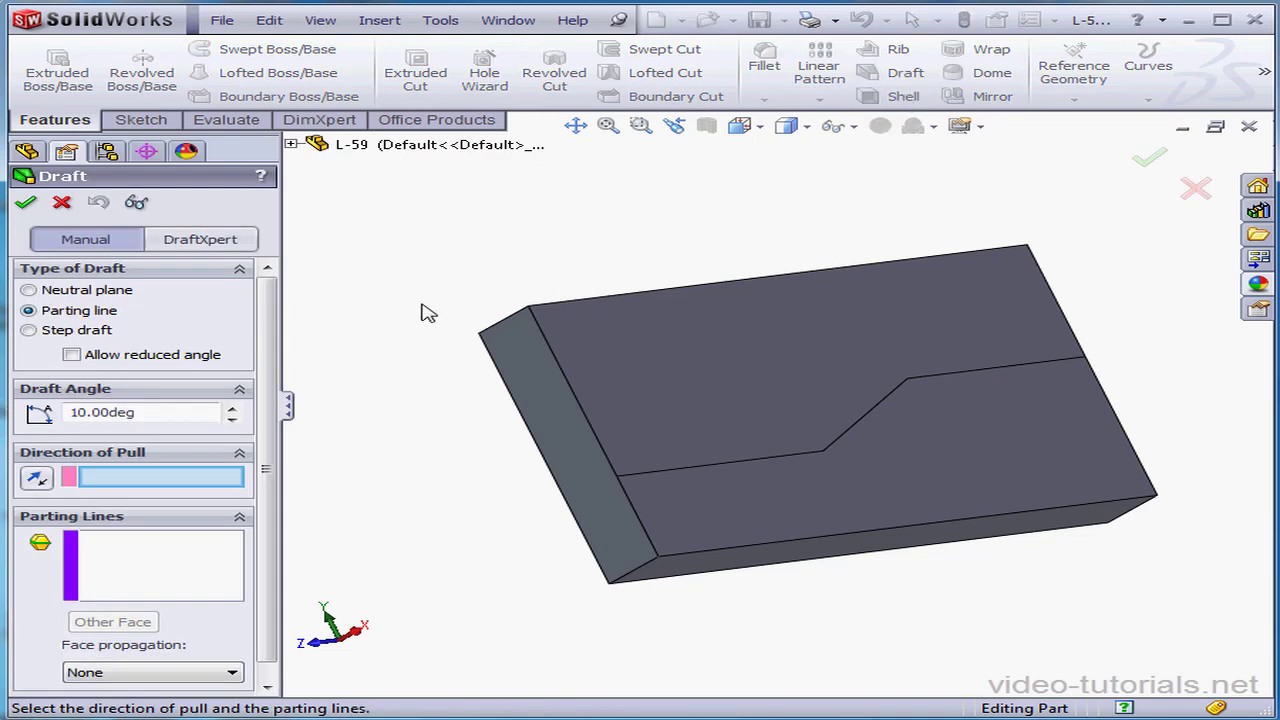
{"action": "left_click", "coordinate": [31, 330]}
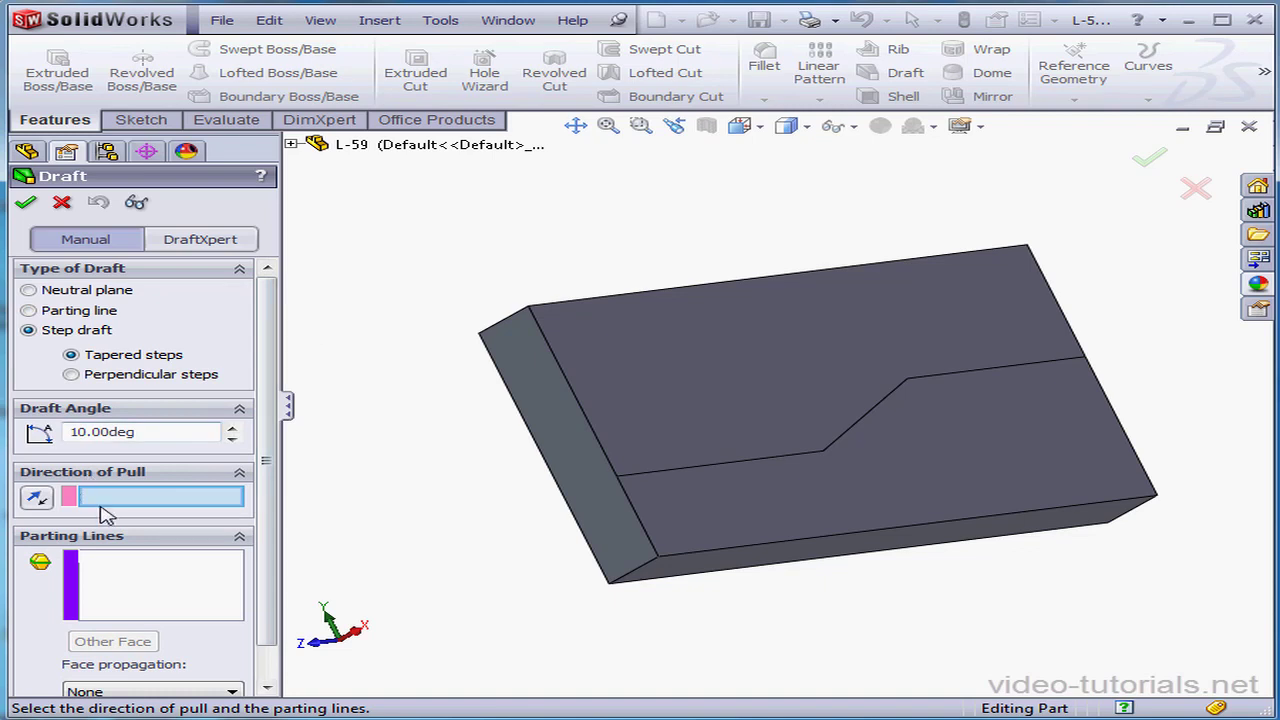
{"action": "left_click", "coordinate": [723, 570]}
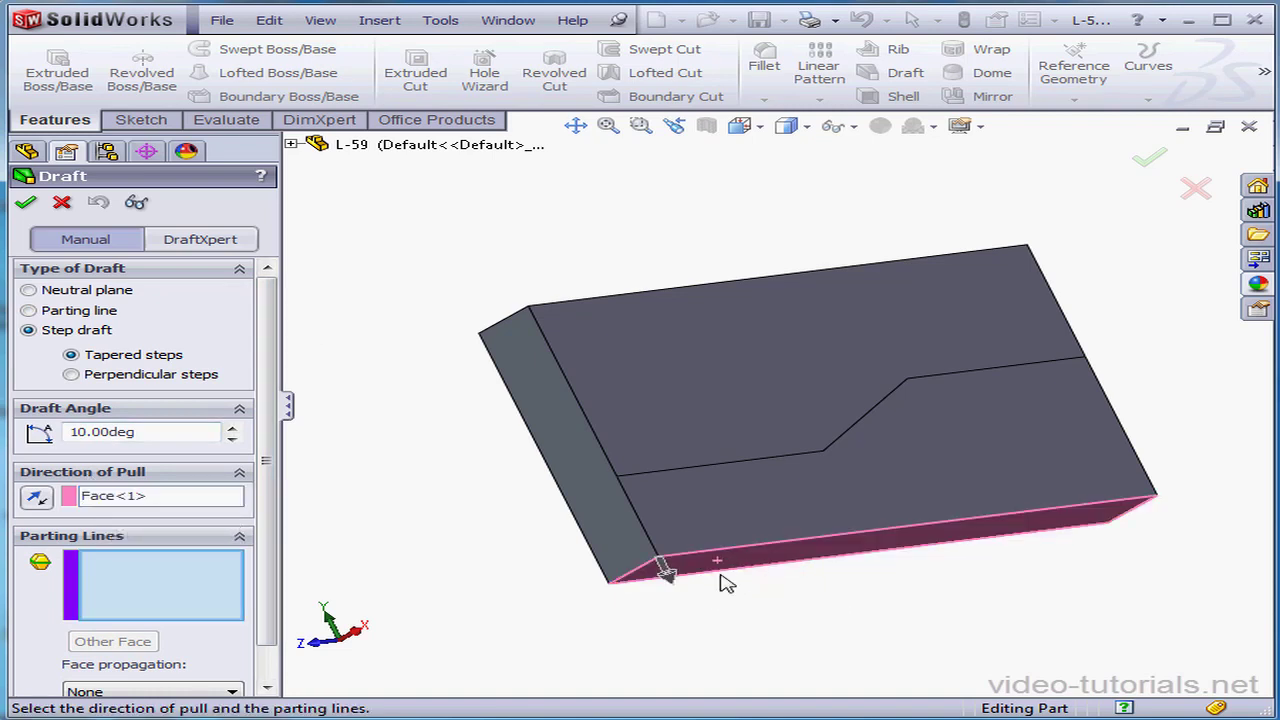
{"action": "left_click", "coordinate": [35, 497]}
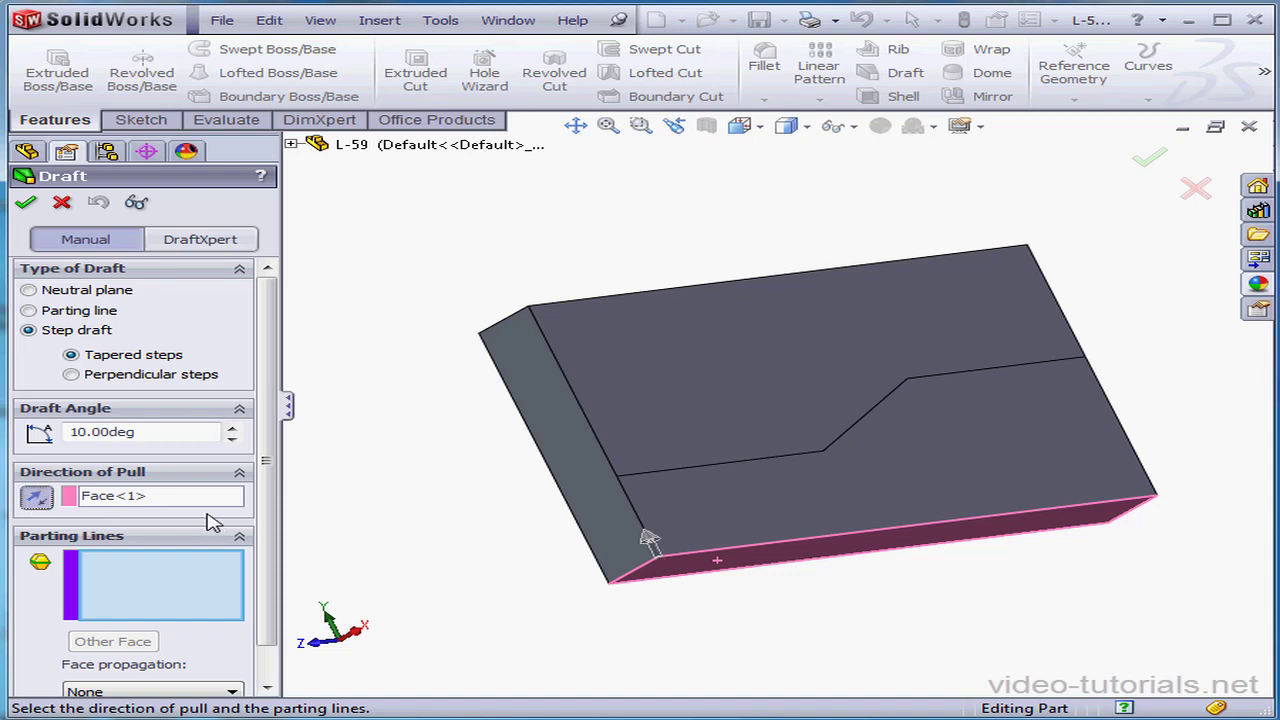
{"action": "left_click", "coordinate": [755, 466]}
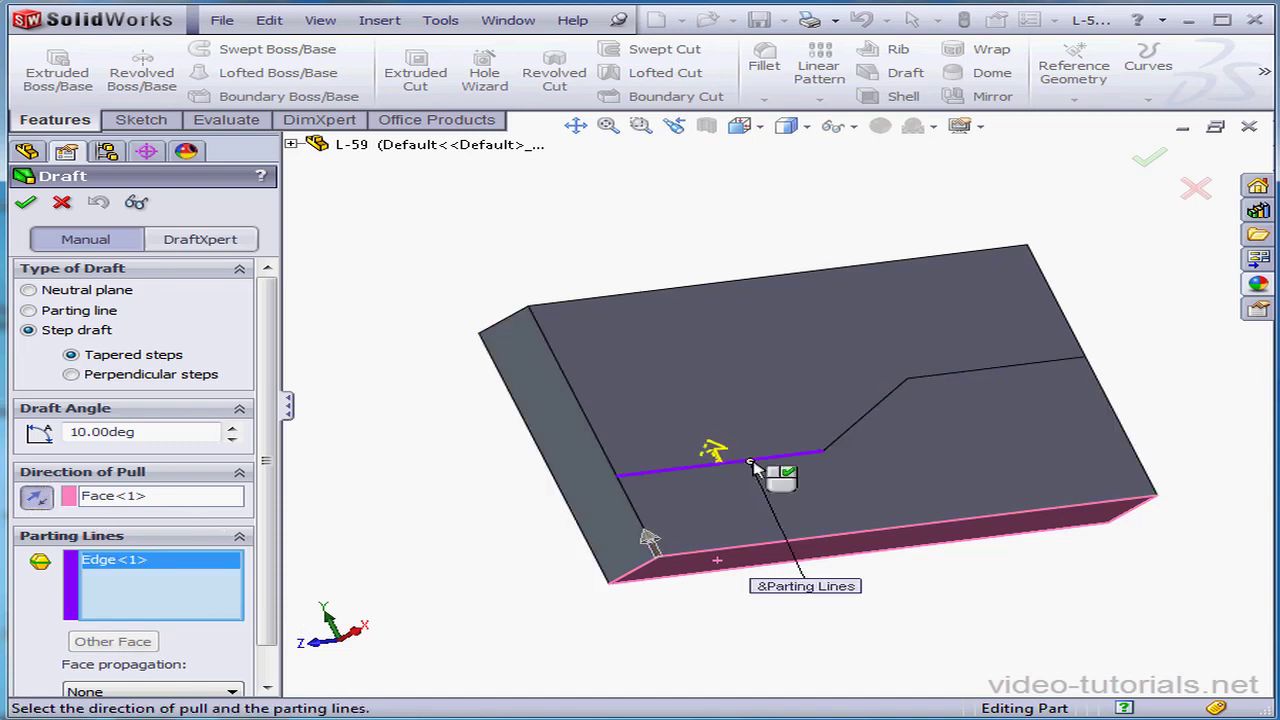
{"action": "left_click", "coordinate": [848, 443]}
{"action": "left_click", "coordinate": [1030, 366]}
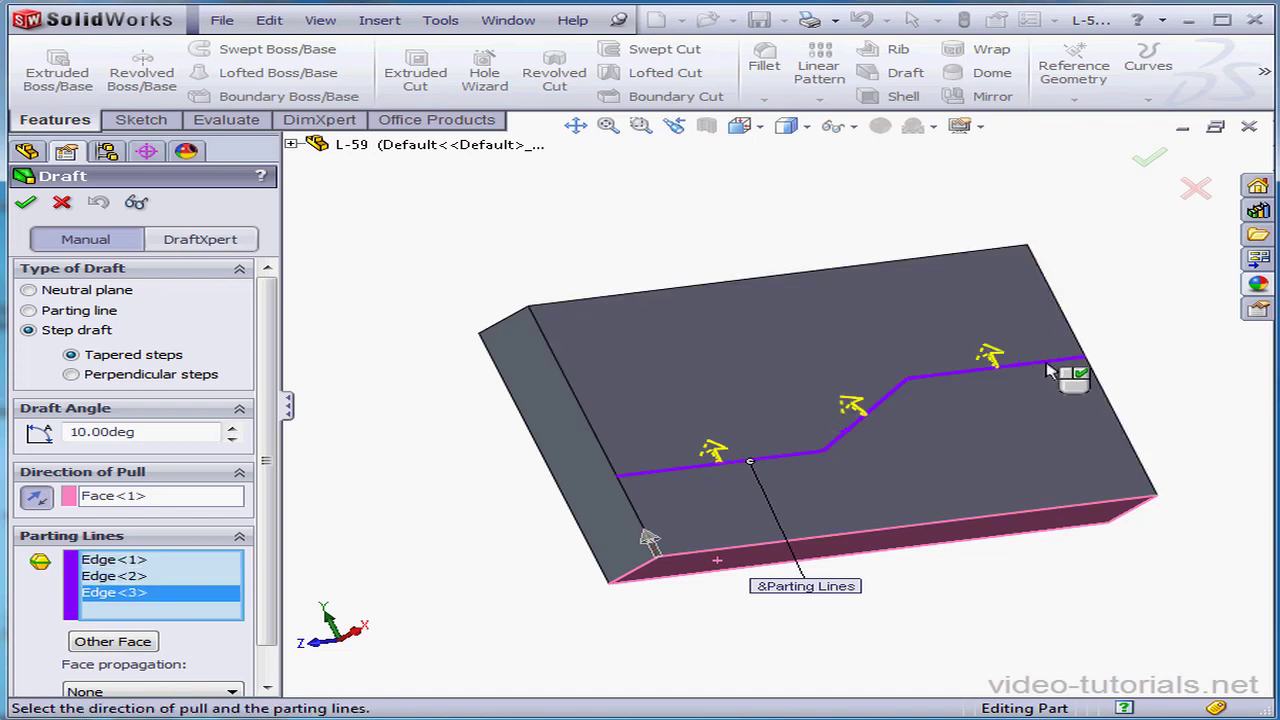
Inspect the tapered step draft on the plate's upper face region in the detailed preview.
{"action": "left_click", "coordinate": [136, 202]}
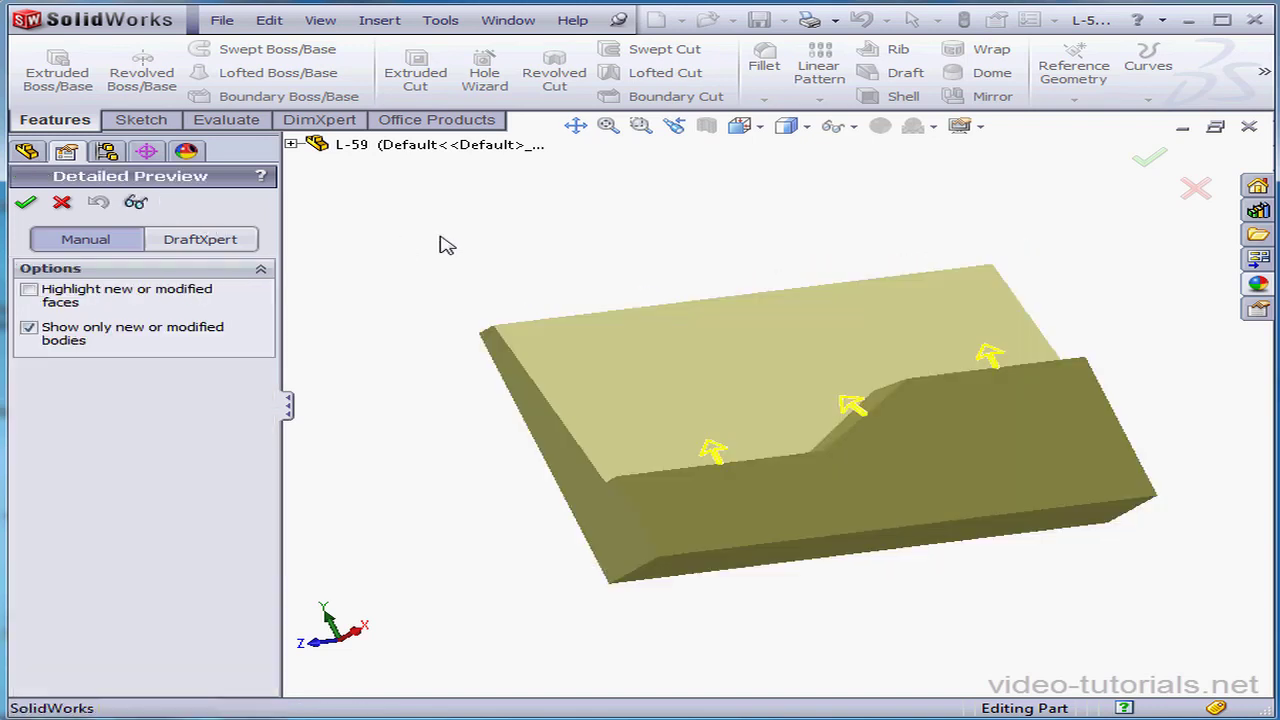
{"action": "middle_click_drag", "start_coordinate": [730, 410], "coordinate": [786, 434]}
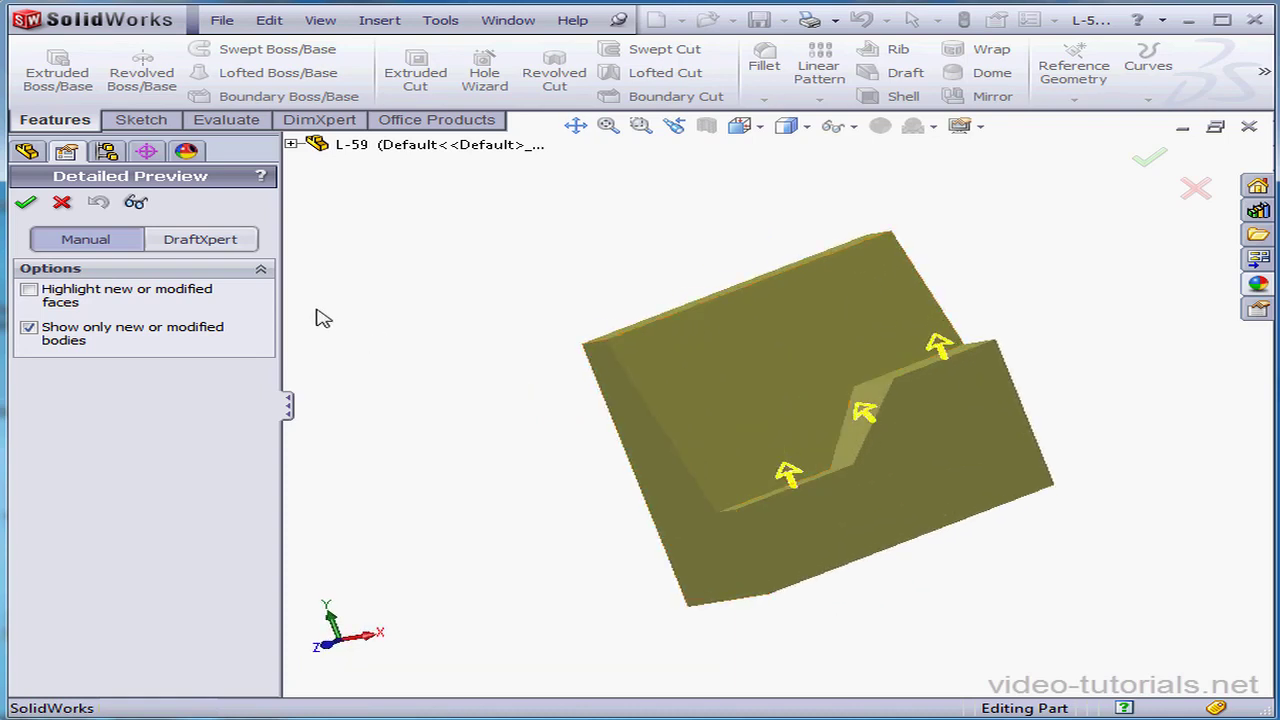
{"action": "left_click", "coordinate": [136, 202]}
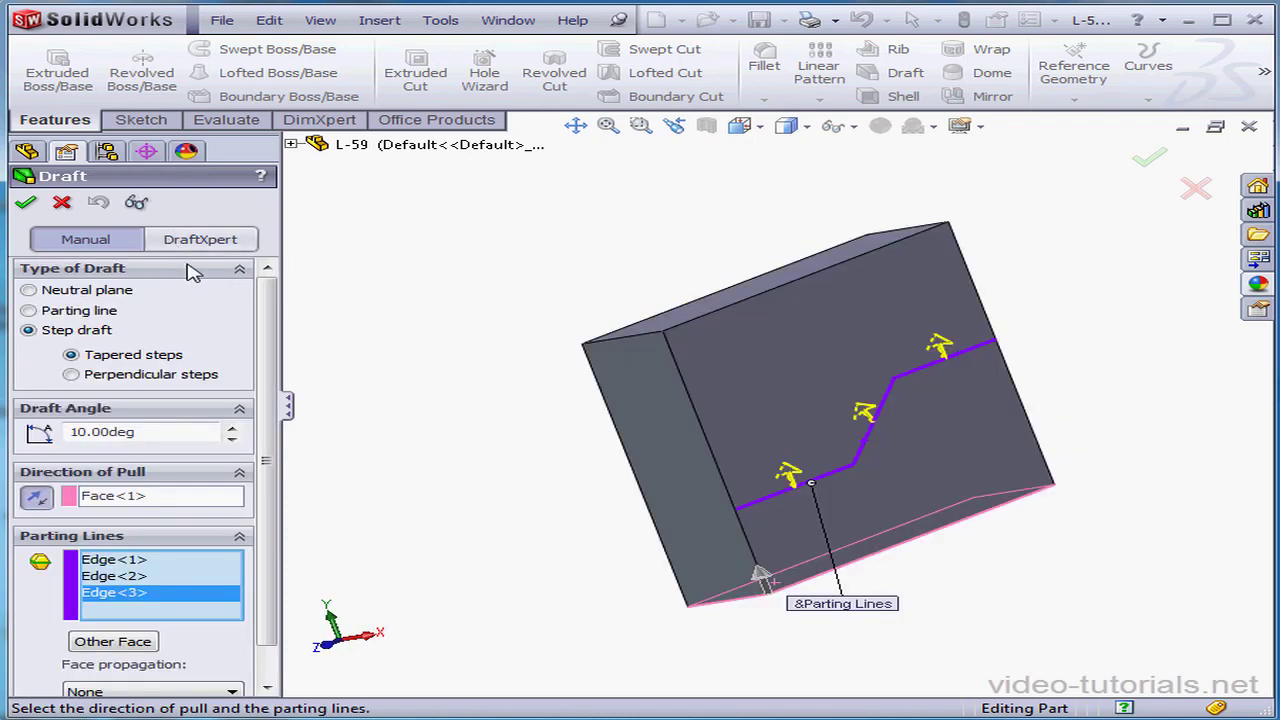
Try the Parting line draft type with the same selections and inspect its drafted faces in the detailed preview.
{"action": "left_click", "coordinate": [29, 311]}
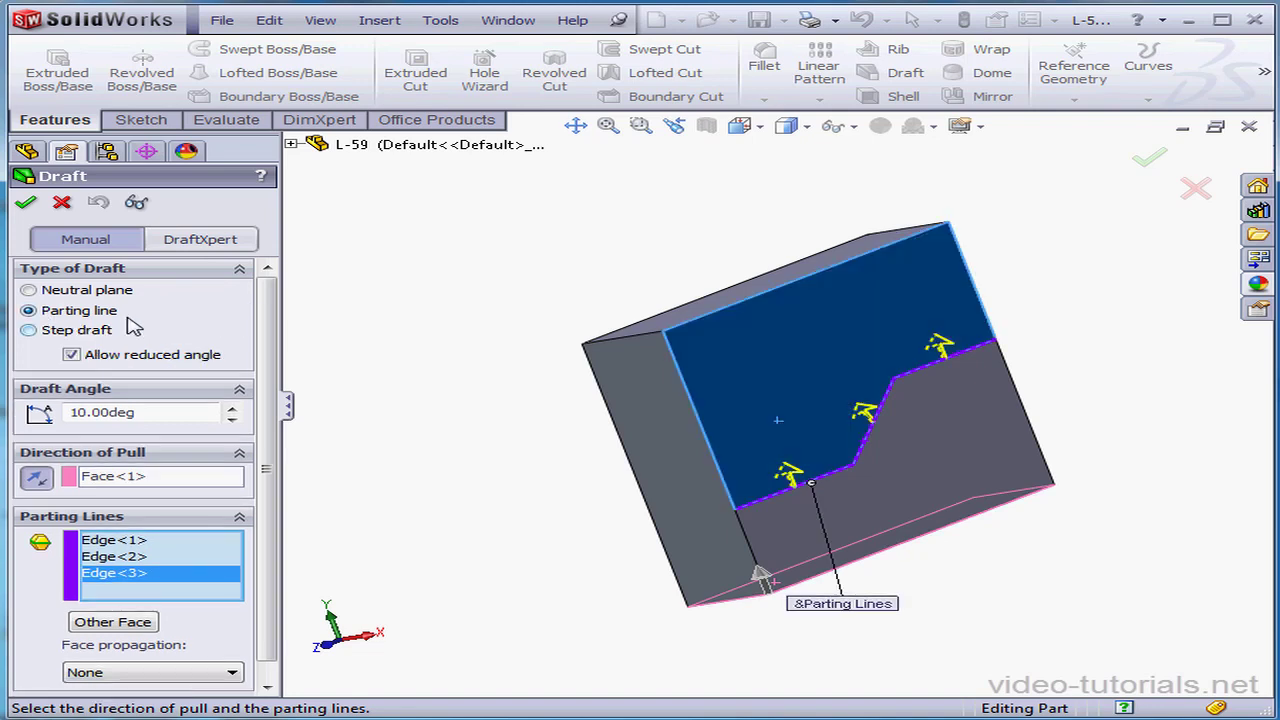
{"action": "left_click", "coordinate": [136, 203]}
{"action": "middle_click_drag", "start_coordinate": [691, 409], "coordinate": [711, 374]}
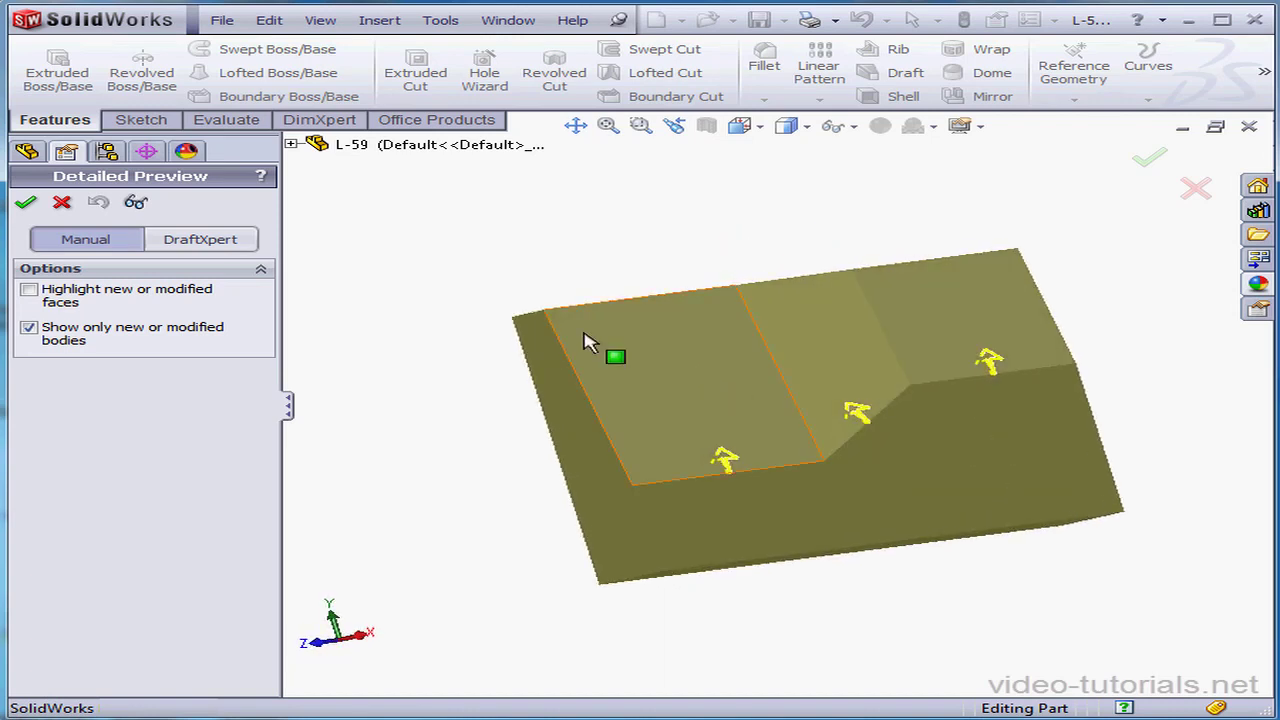
{"action": "left_click", "coordinate": [136, 203]}
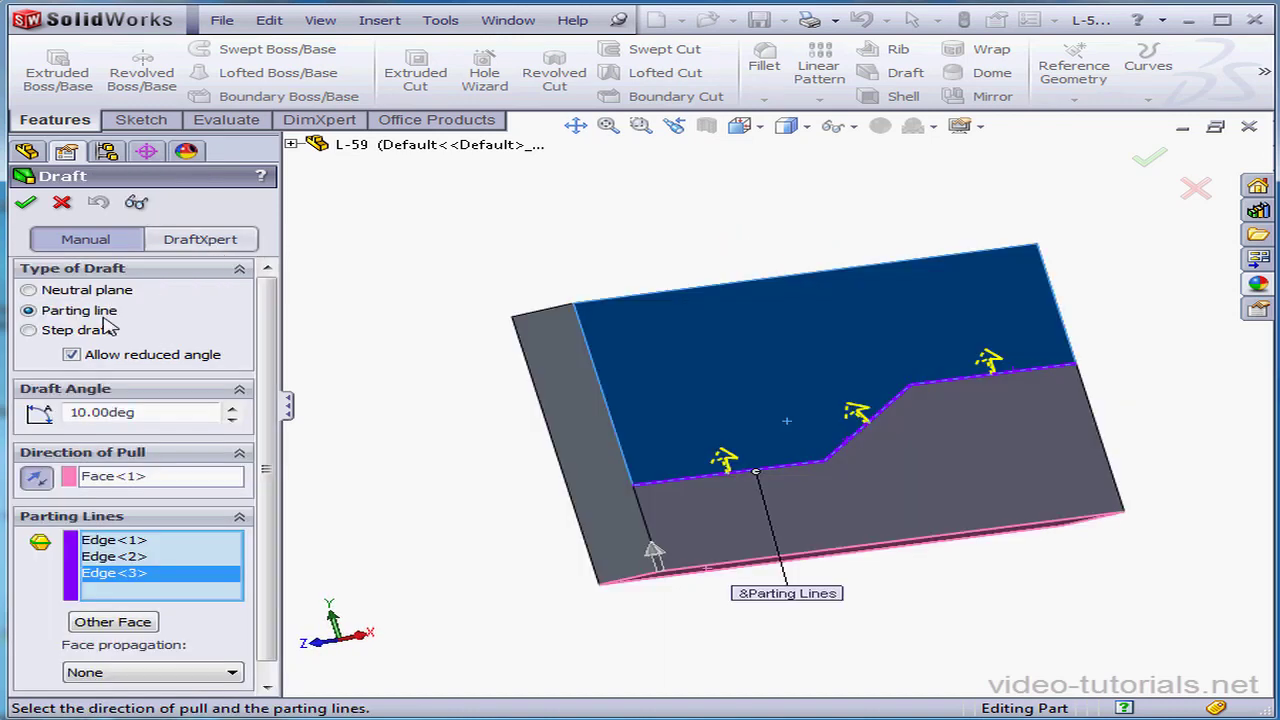
Set the draft type back to Step draft with tapered steps and apply the 10-degree draft.
{"action": "left_click", "coordinate": [31, 334]}
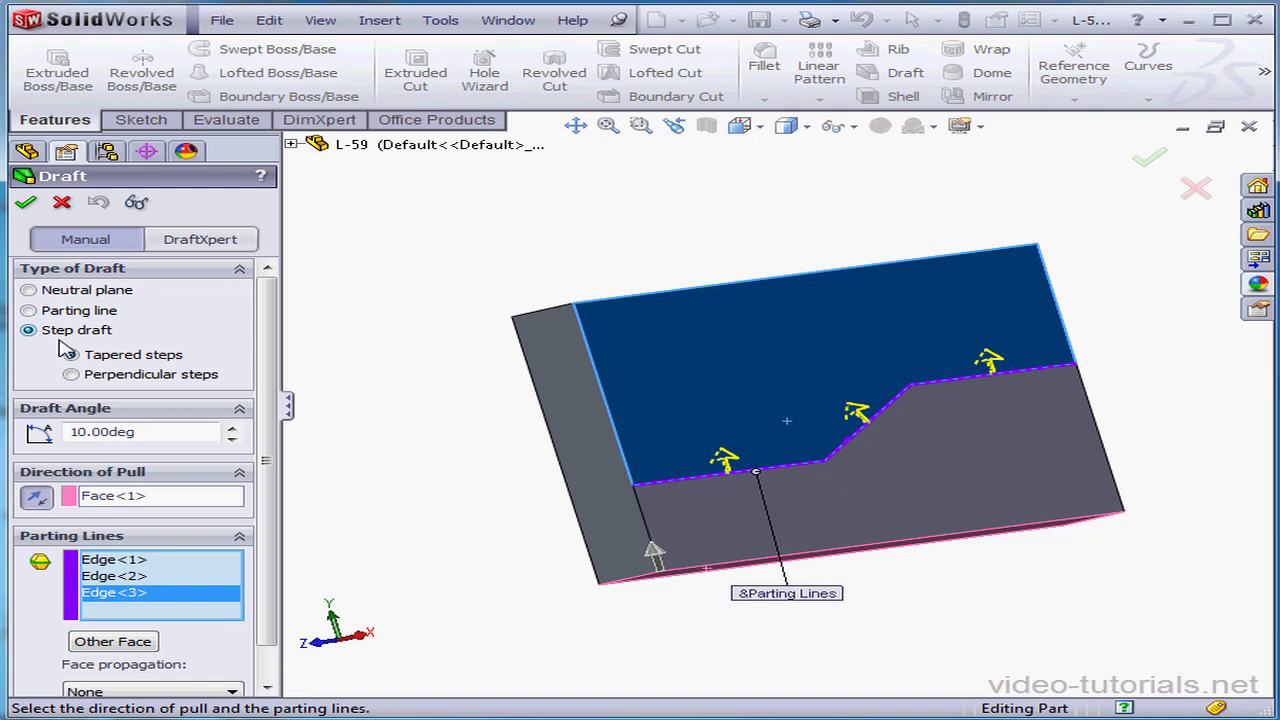
{"action": "left_click", "coordinate": [27, 203]}
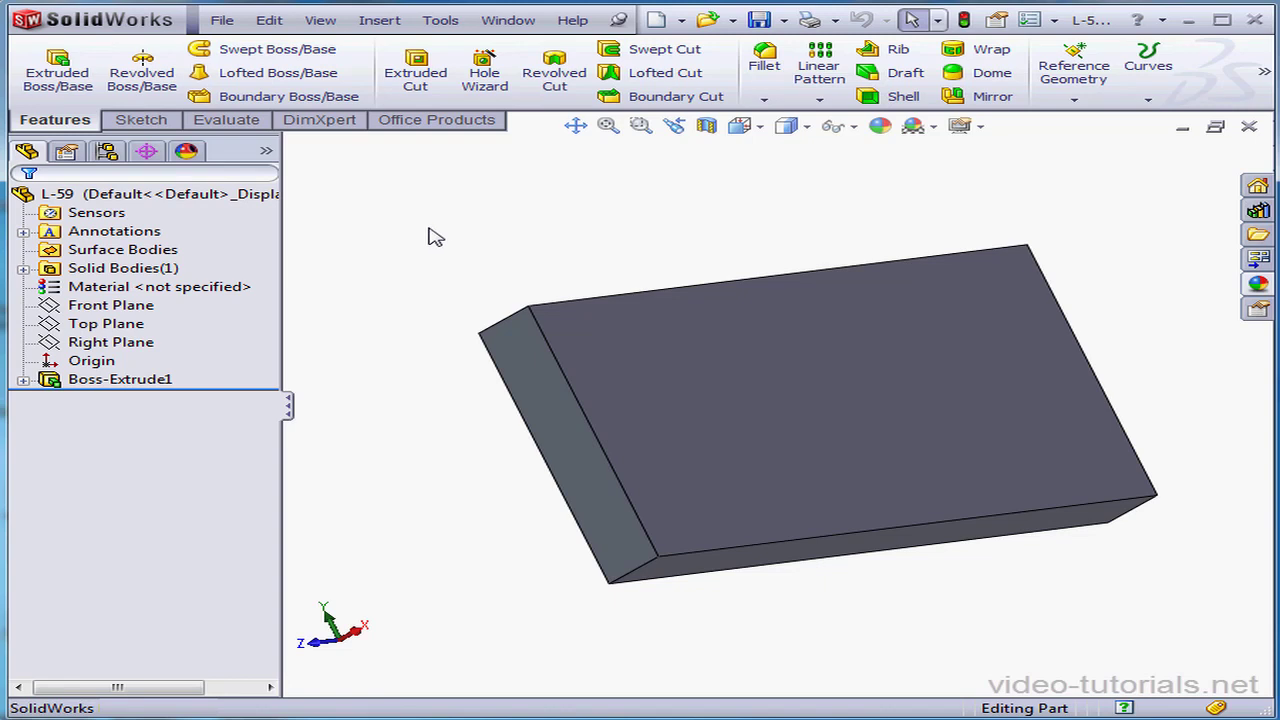
Sketch three connected lines across the plate's large face, a horizontal, an angled and another horizontal one, with both ends extending past the side edges.
{"action": "right_click", "coordinate": [606, 354]}
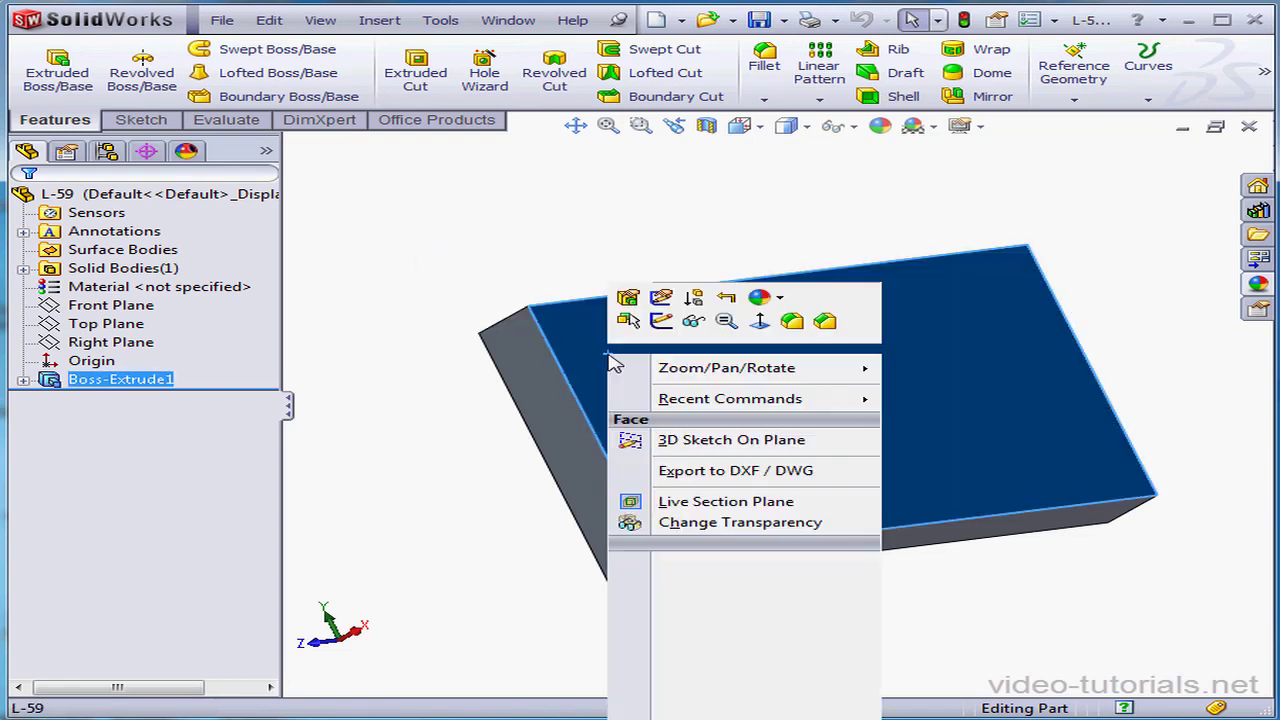
{"action": "left_click", "coordinate": [661, 321]}
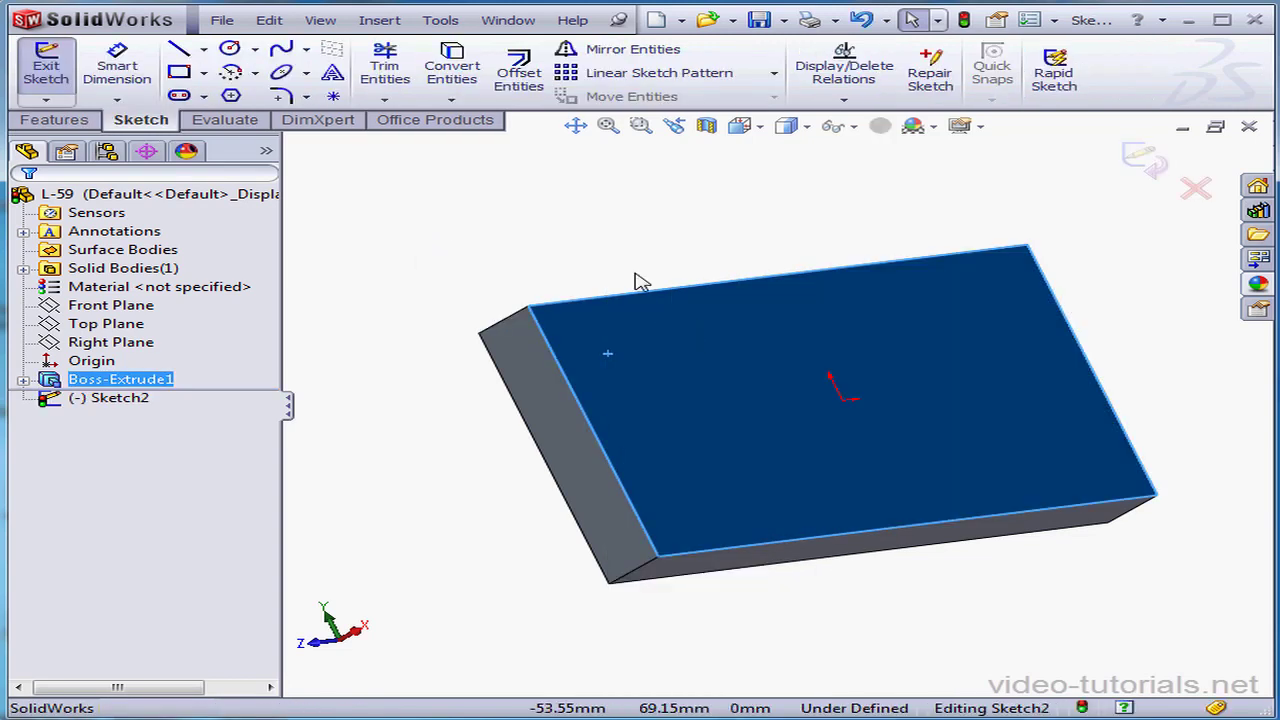
{"action": "left_click", "coordinate": [180, 55]}
{"action": "left_click", "coordinate": [467, 493]}
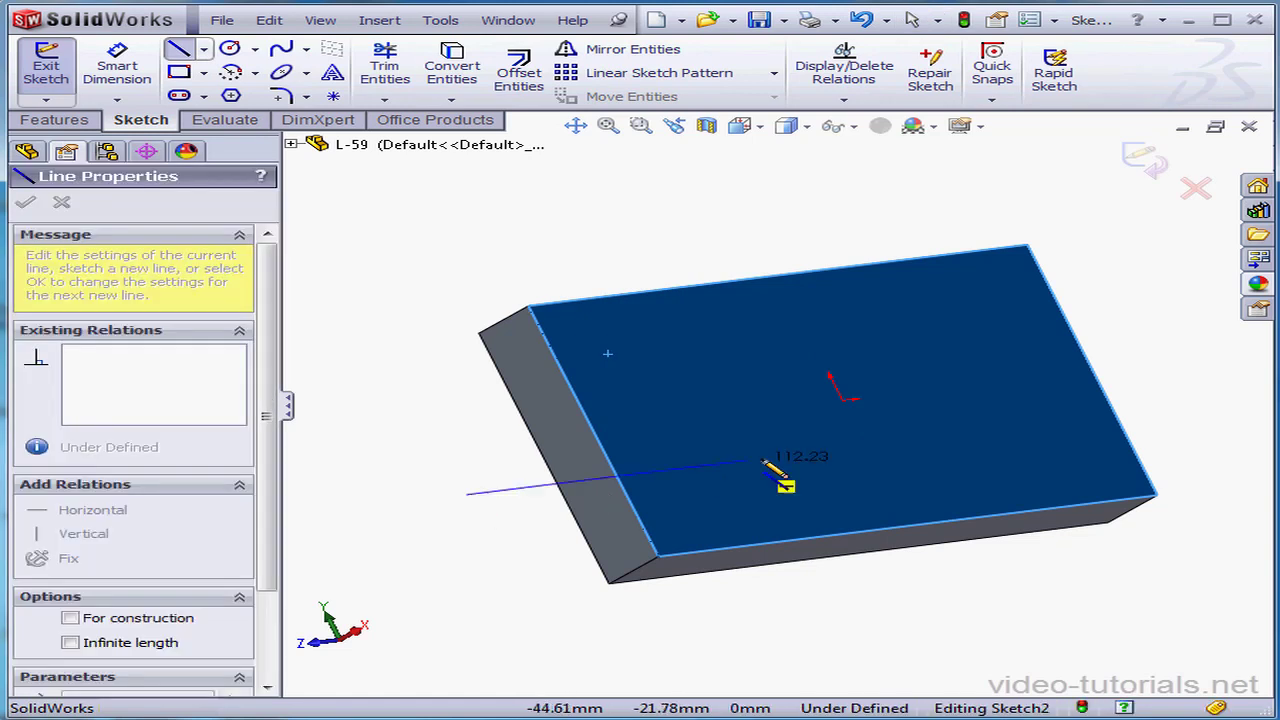
{"action": "left_click", "coordinate": [822, 454]}
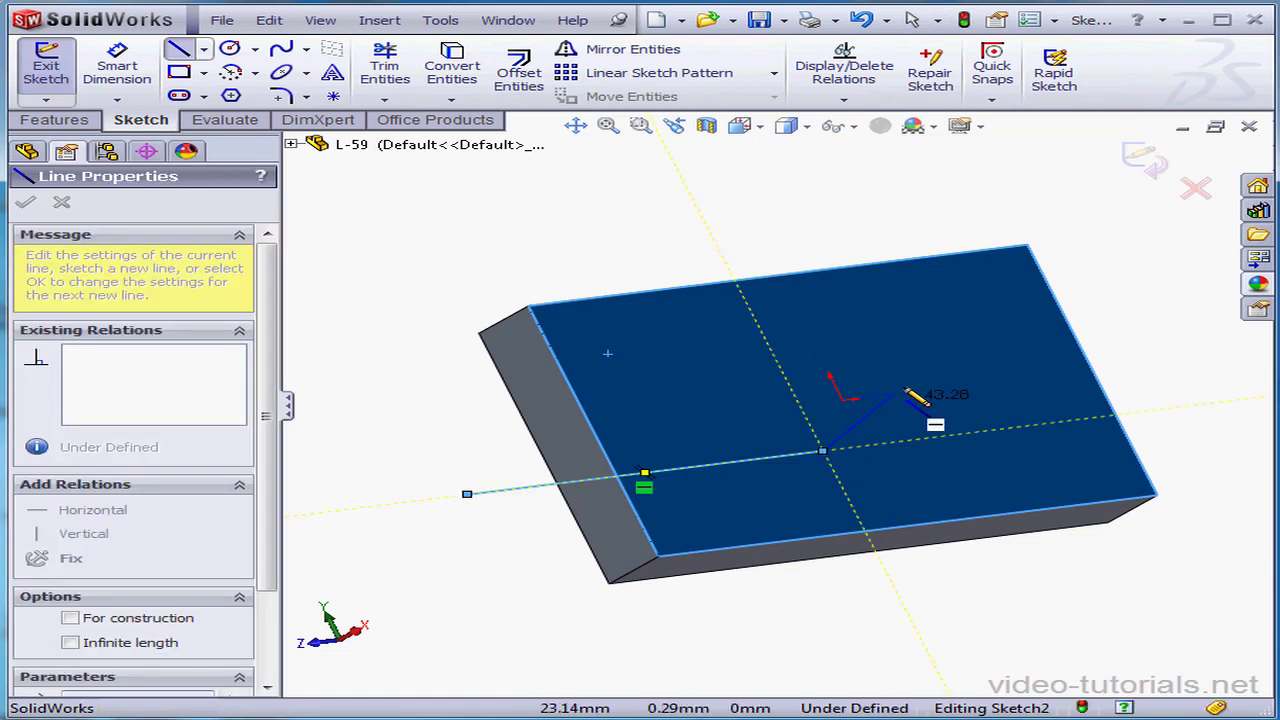
{"action": "left_click", "coordinate": [1161, 348]}
{"action": "right_click", "coordinate": [1162, 349]}
{"action": "left_click", "coordinate": [1232, 363]}
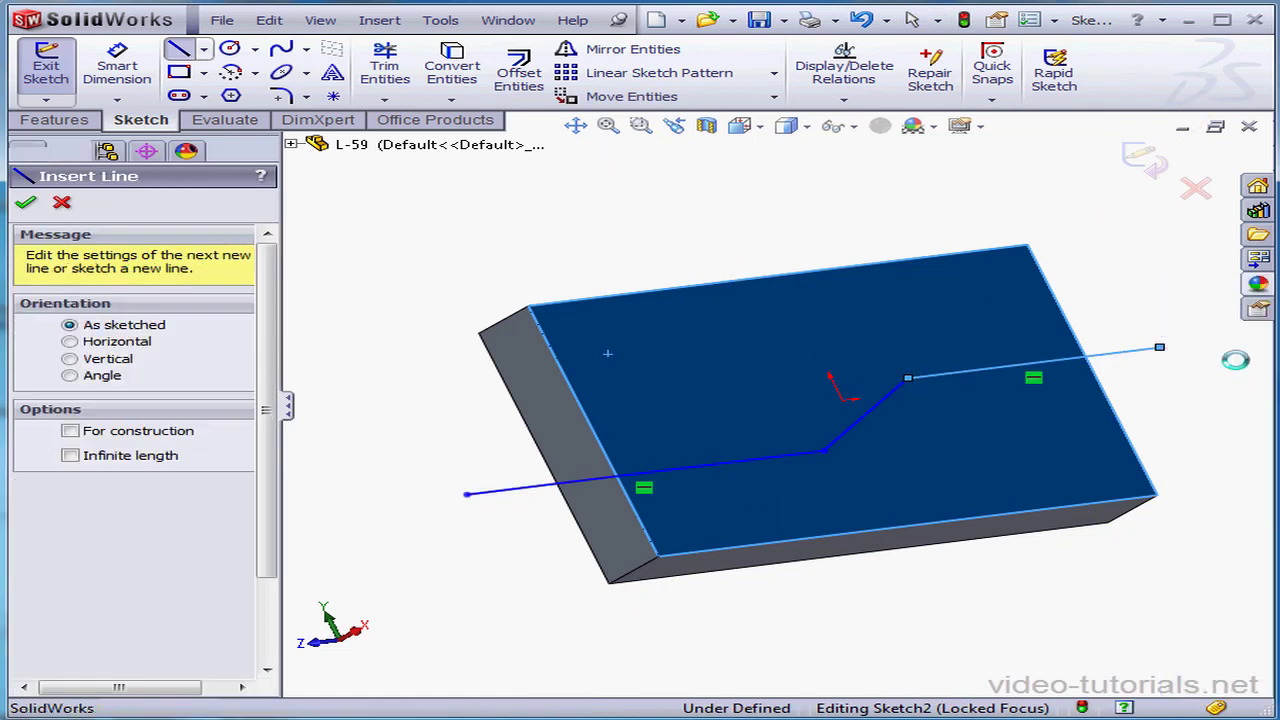
{"action": "left_click", "coordinate": [1143, 158]}
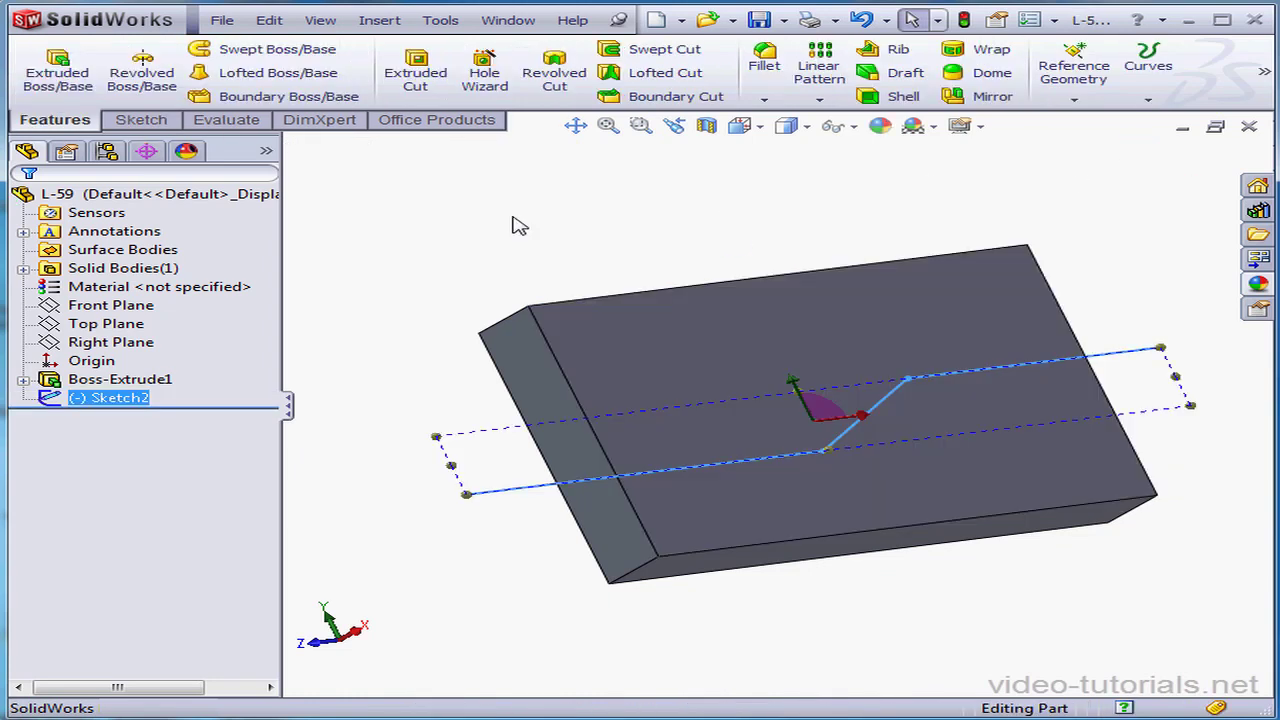
Split the plate's large face with a projection split line based on the three-line sketch.
{"action": "left_click", "coordinate": [379, 20]}
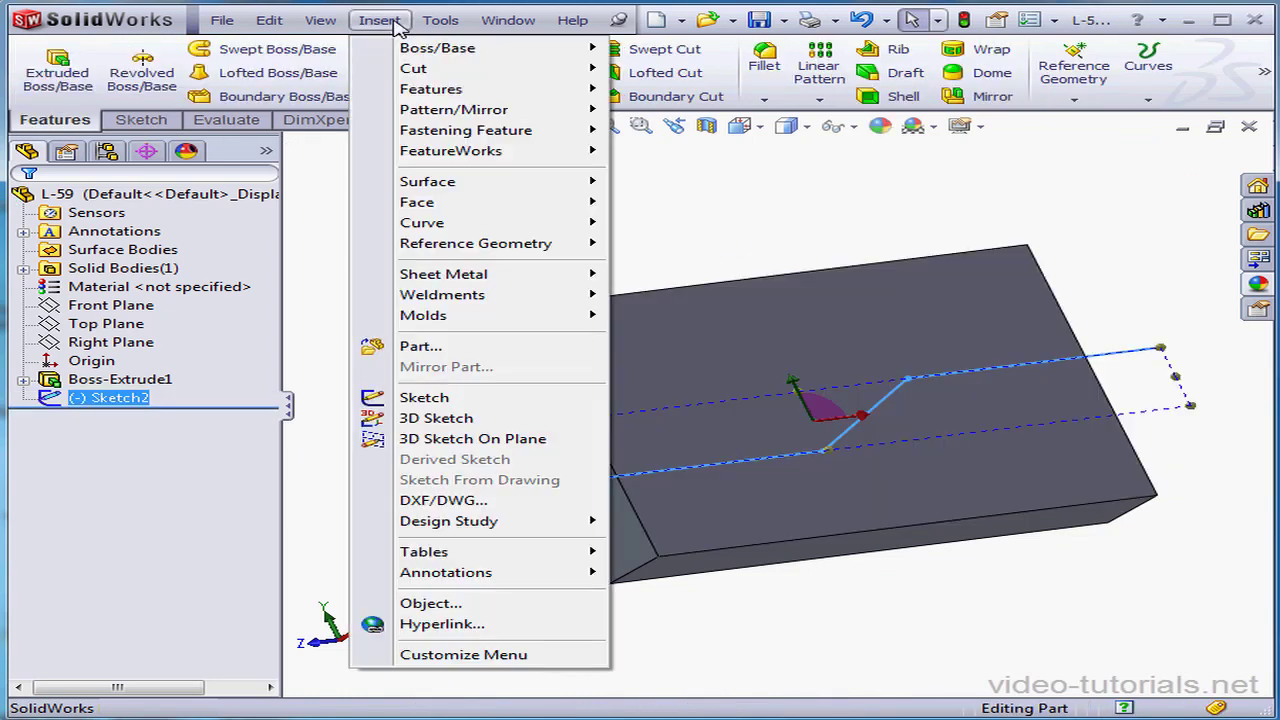
{"action": "mouse_move", "coordinate": [481, 232]}
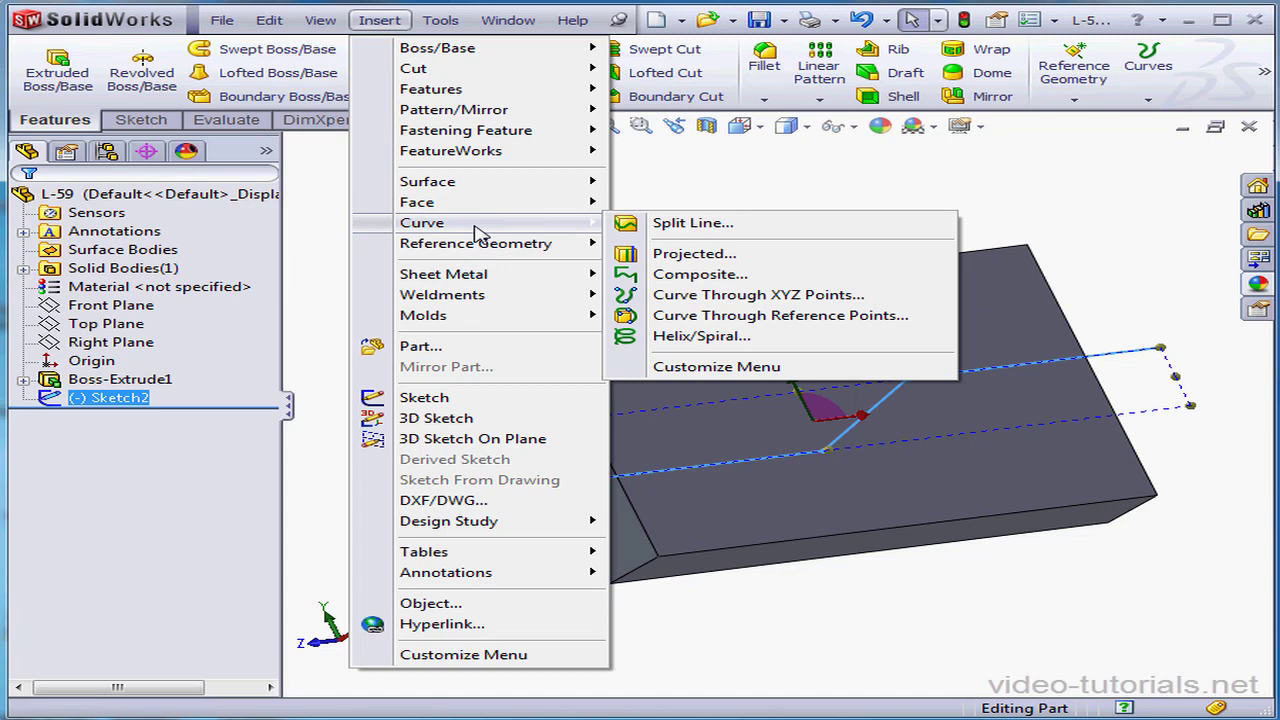
{"action": "left_click", "coordinate": [689, 223]}
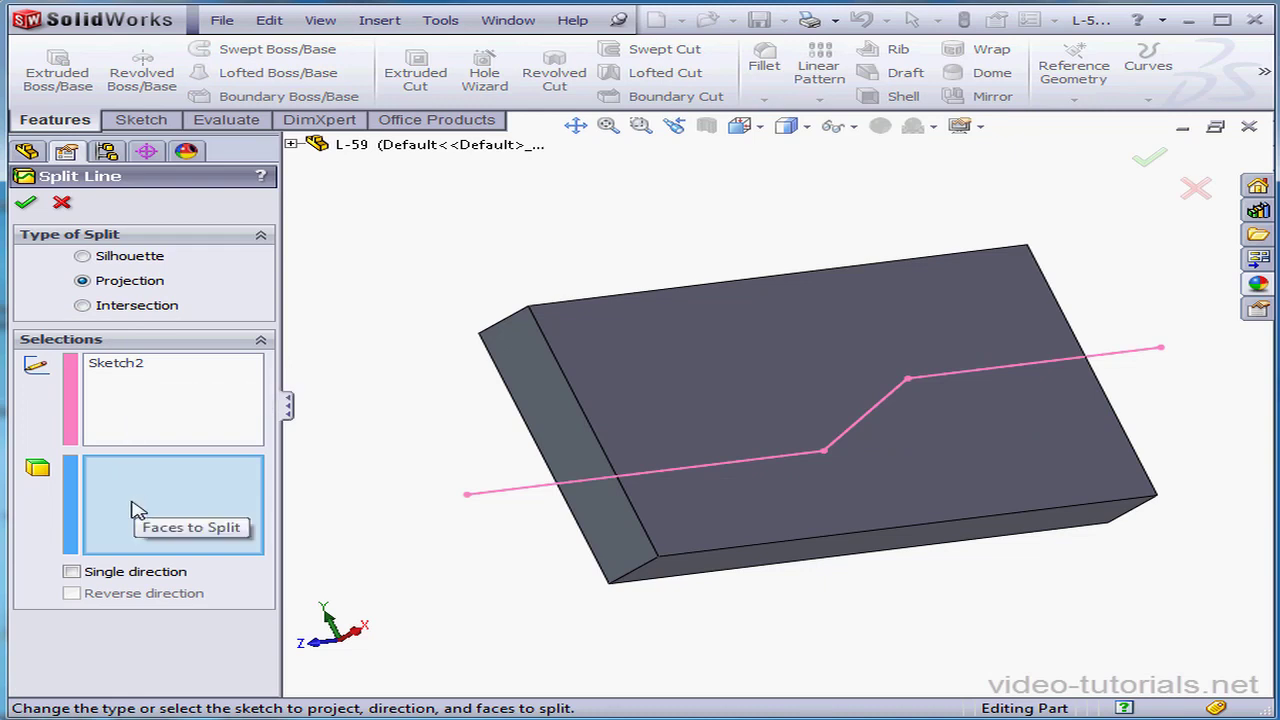
{"action": "left_click", "coordinate": [692, 395]}
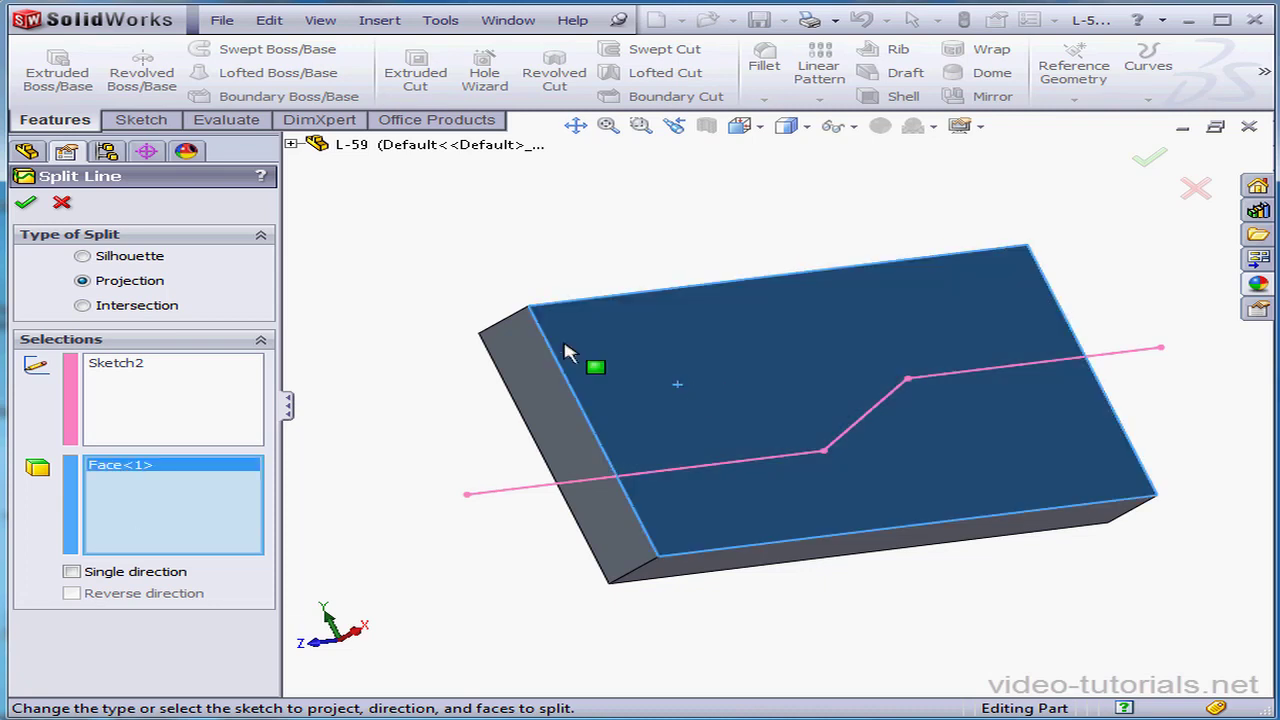
{"action": "left_click", "coordinate": [25, 202]}
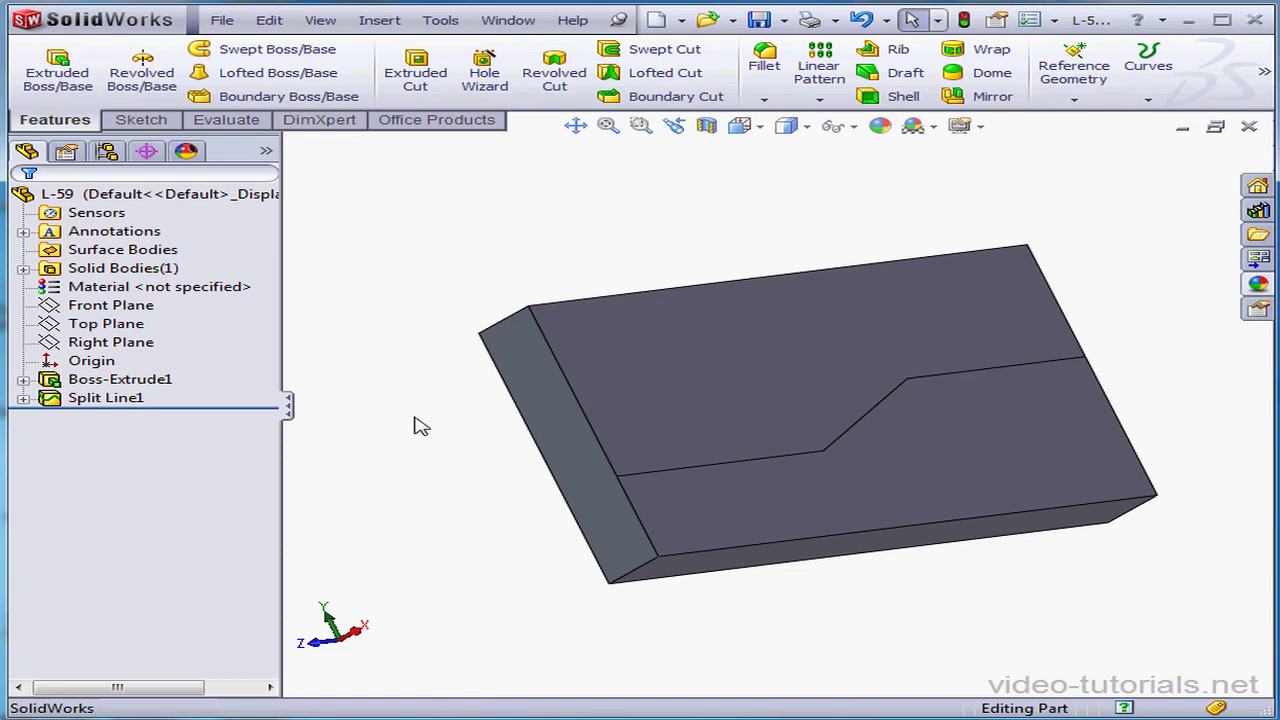
Define a 10-degree step draft with tapered steps, the narrow lower face as reversed direction of pull and the three split line edges as parting lines.
{"action": "left_click", "coordinate": [904, 75]}
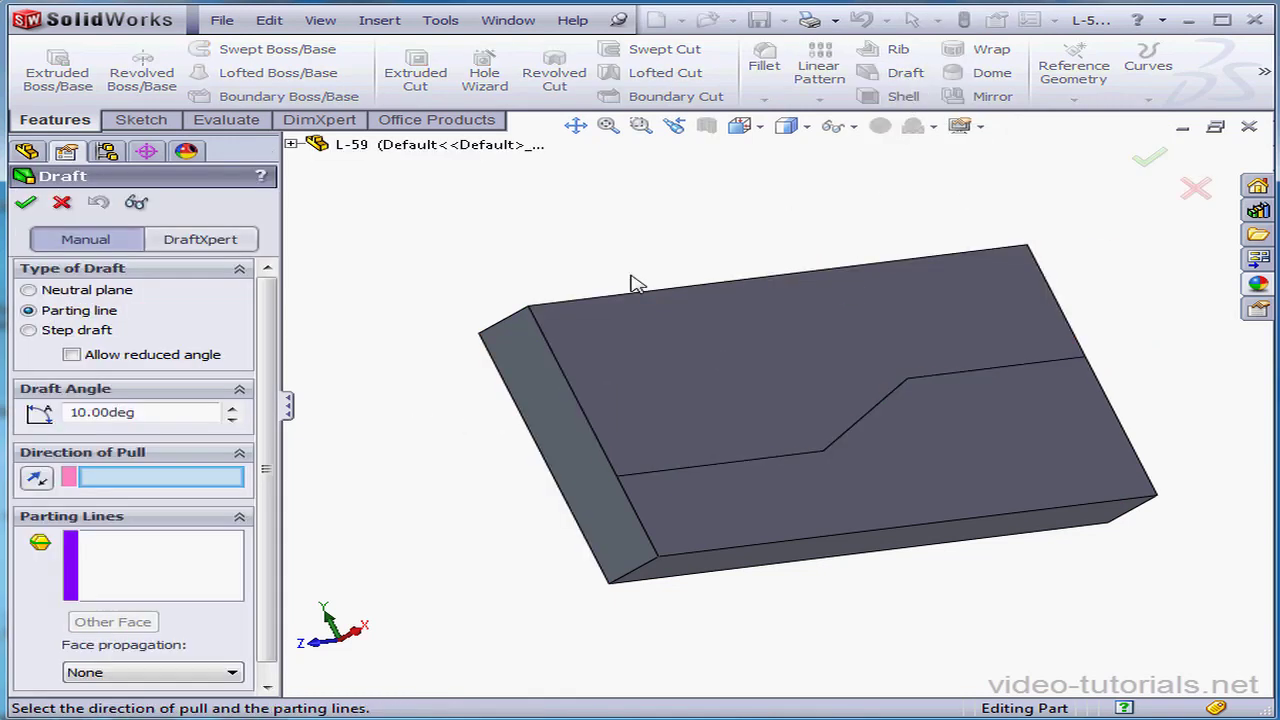
{"action": "left_click", "coordinate": [36, 332]}
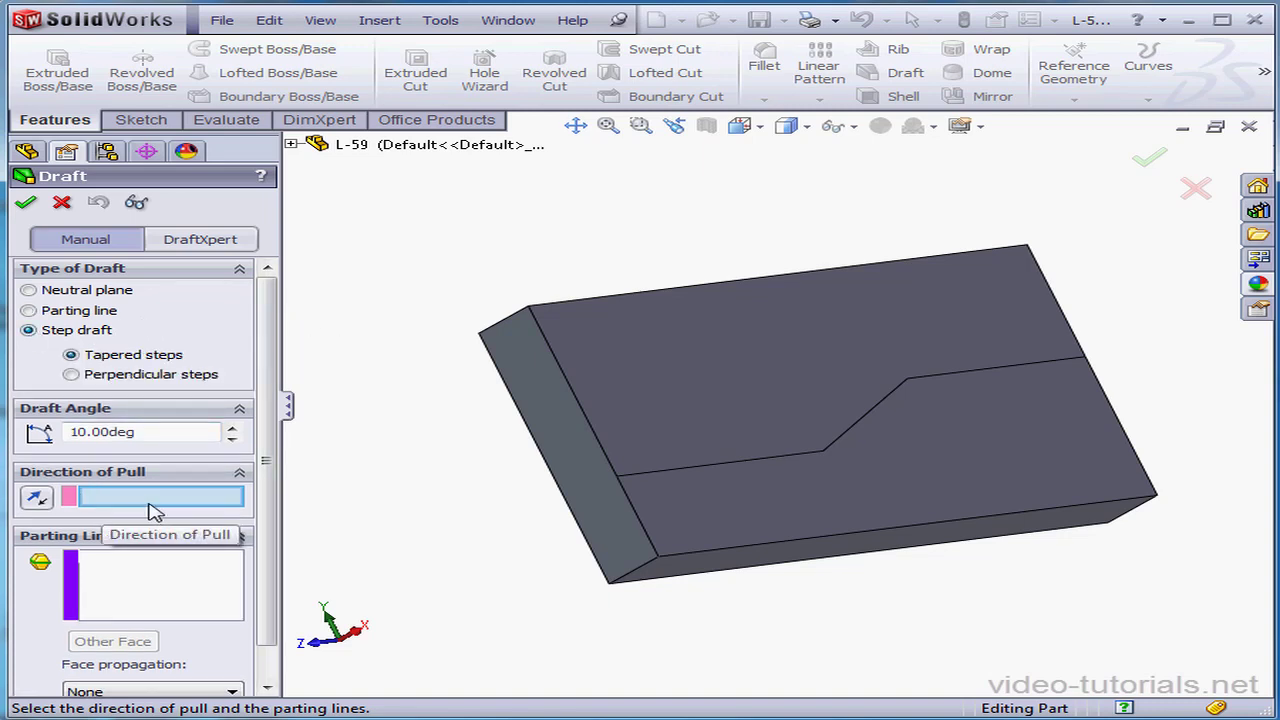
{"action": "left_click", "coordinate": [722, 570]}
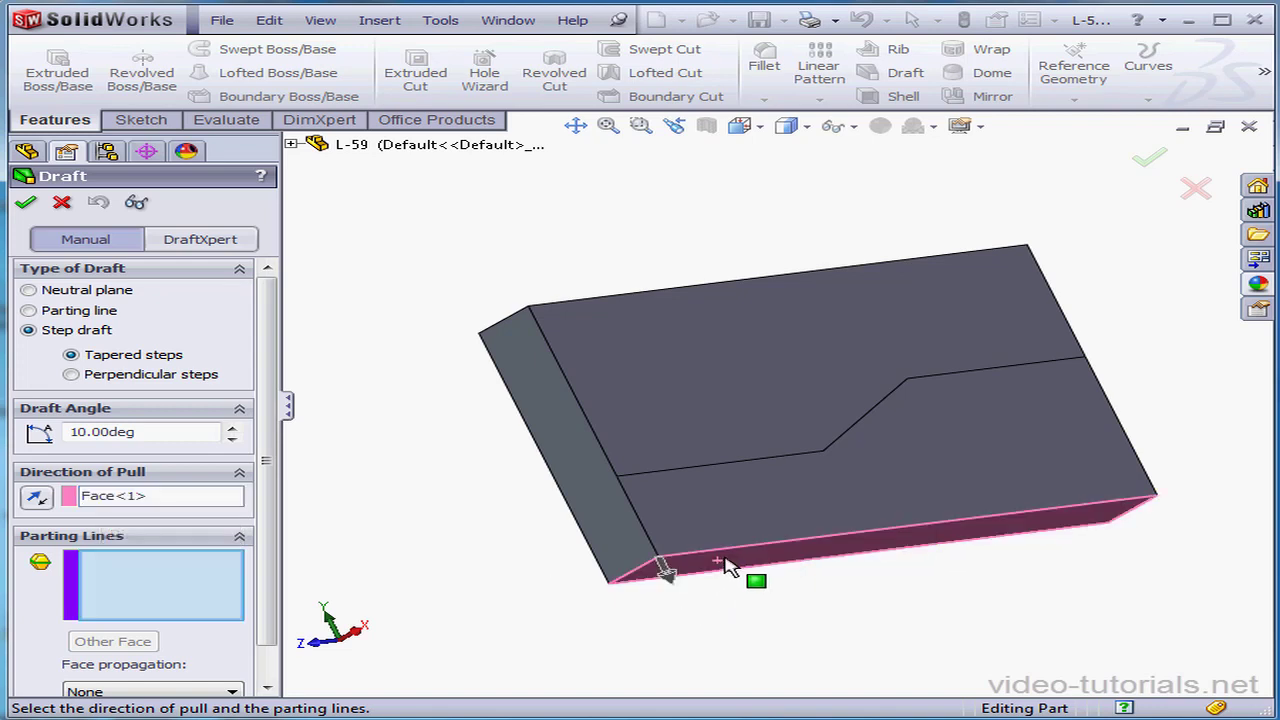
{"action": "left_click", "coordinate": [36, 499]}
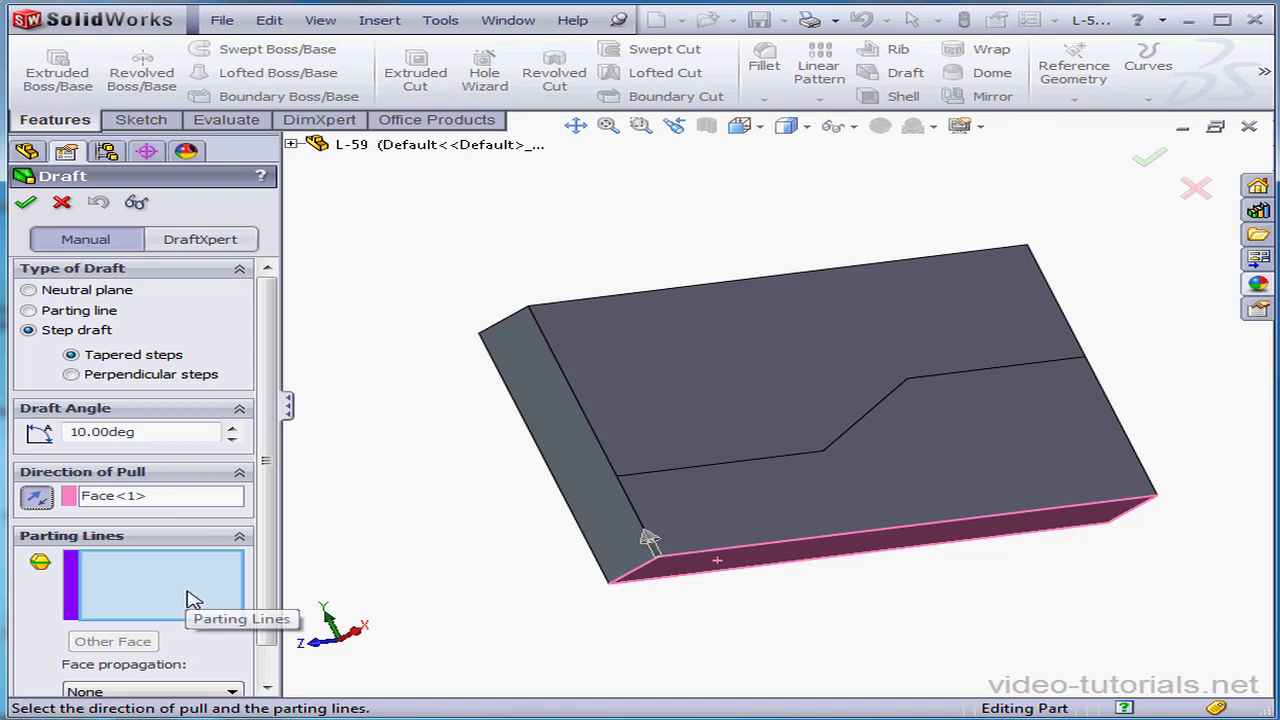
{"action": "left_click", "coordinate": [750, 461]}
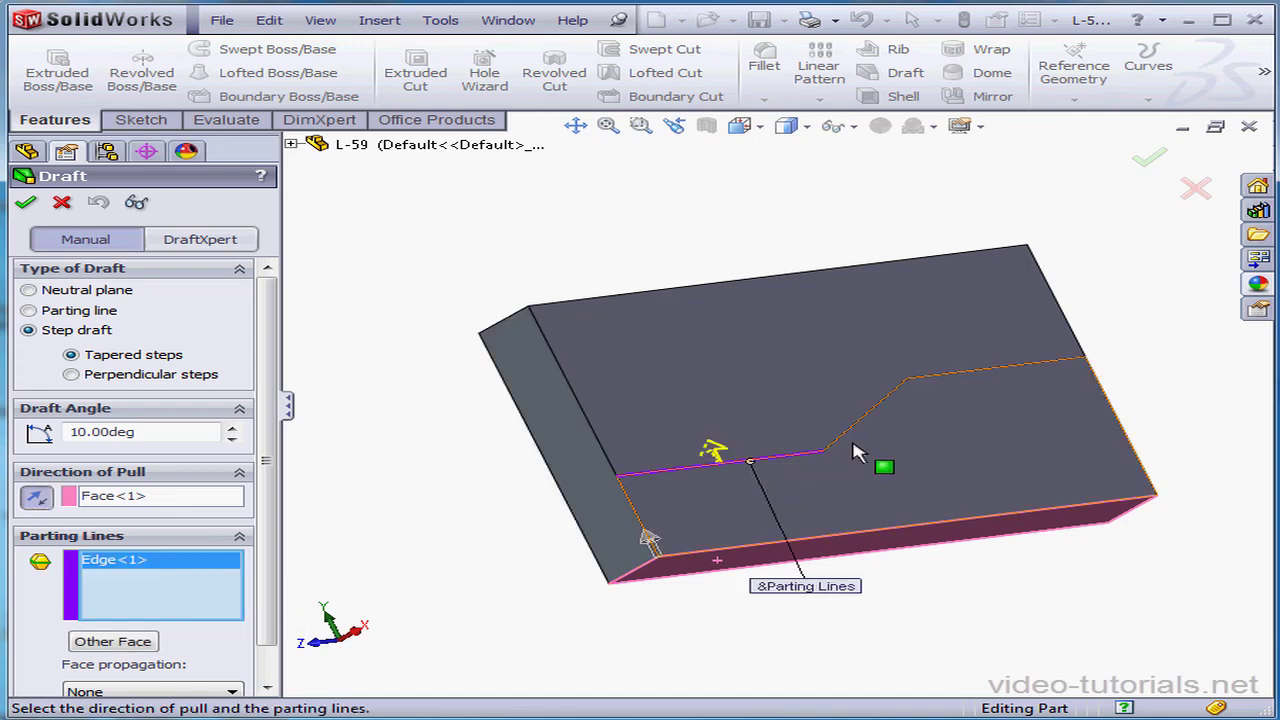
{"action": "left_click", "coordinate": [847, 443]}
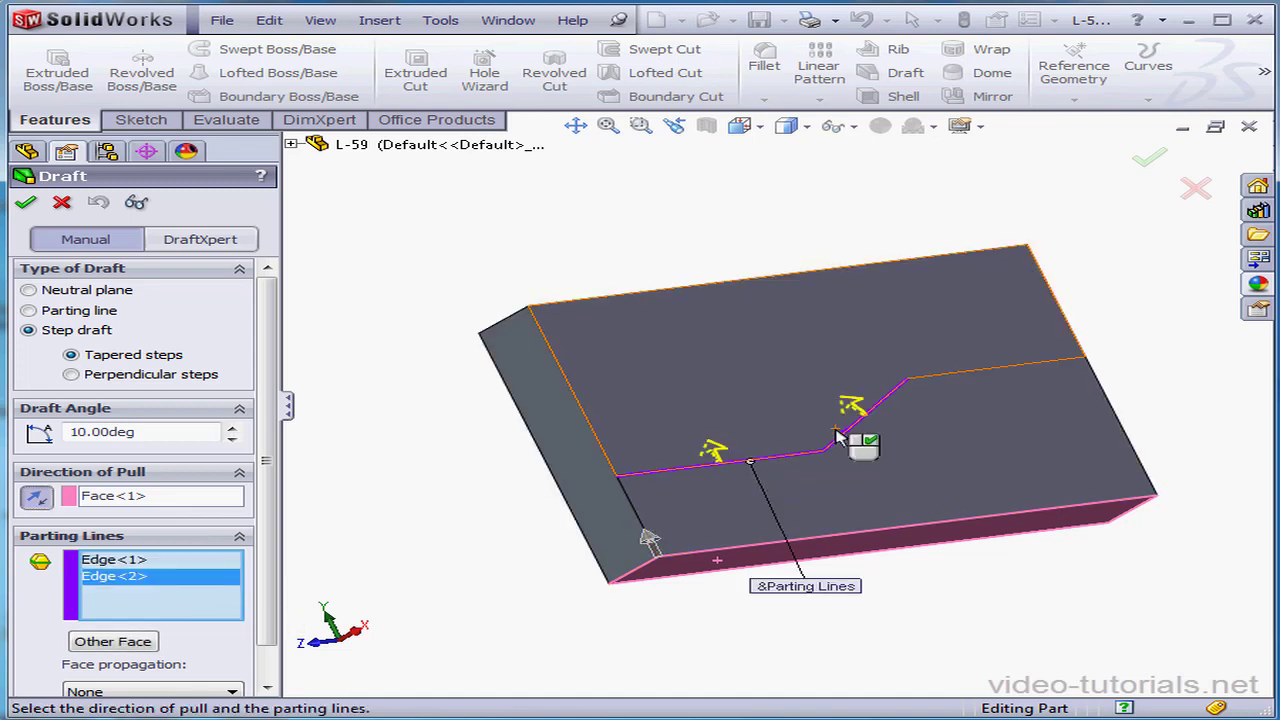
{"action": "left_click", "coordinate": [1025, 368]}
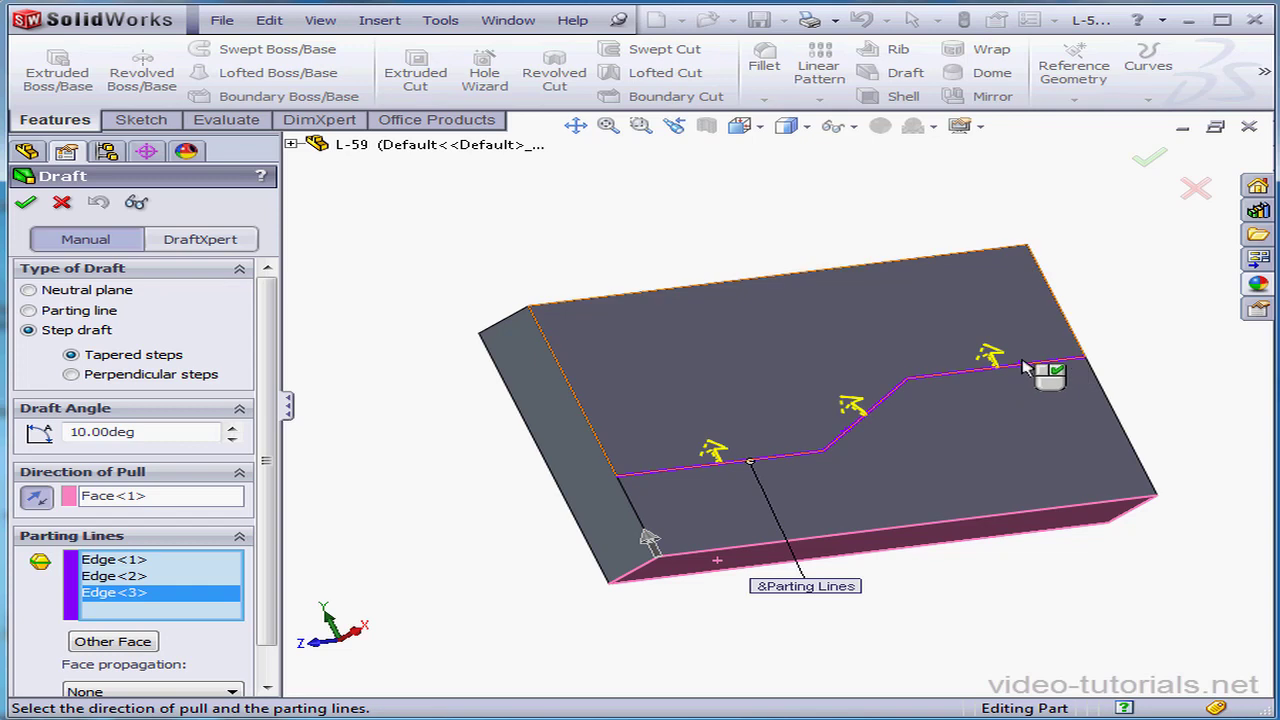
Examine the tapered step draft's result along the three parting lines in the detailed preview.
{"action": "left_click", "coordinate": [136, 202]}
{"action": "middle_click_drag", "start_coordinate": [700, 404], "coordinate": [780, 417]}
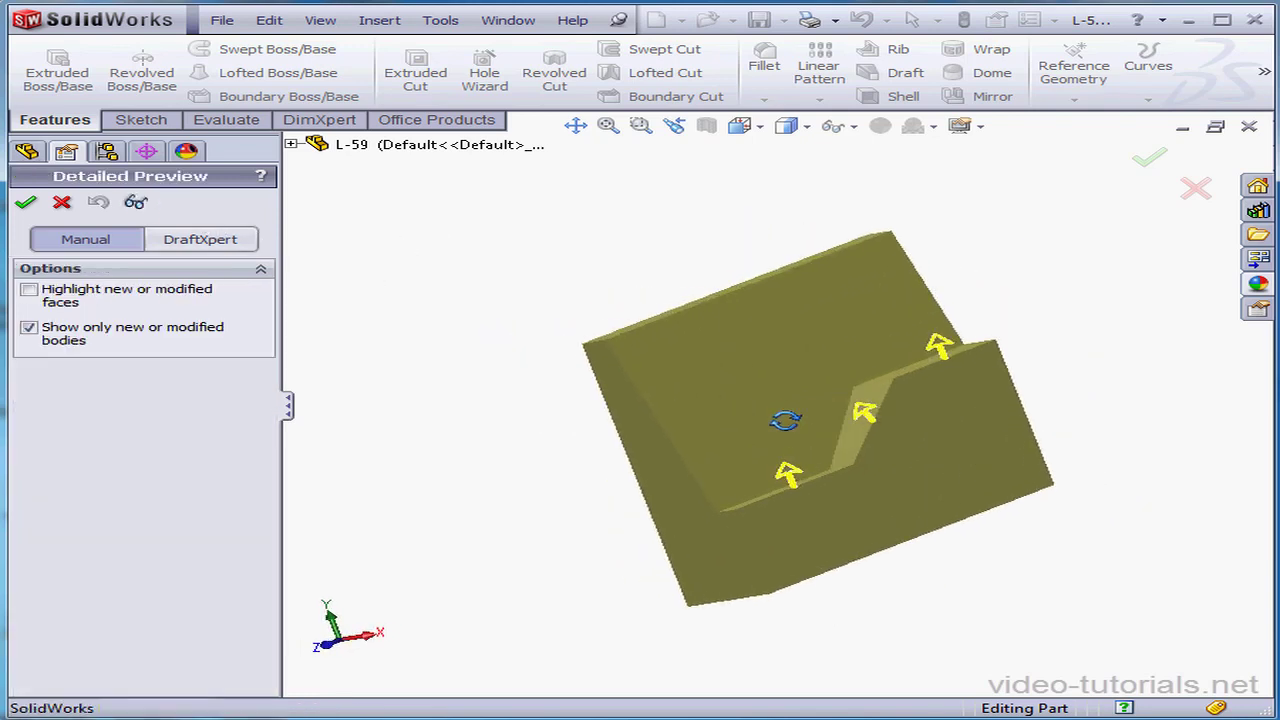
{"action": "left_click", "coordinate": [136, 202]}
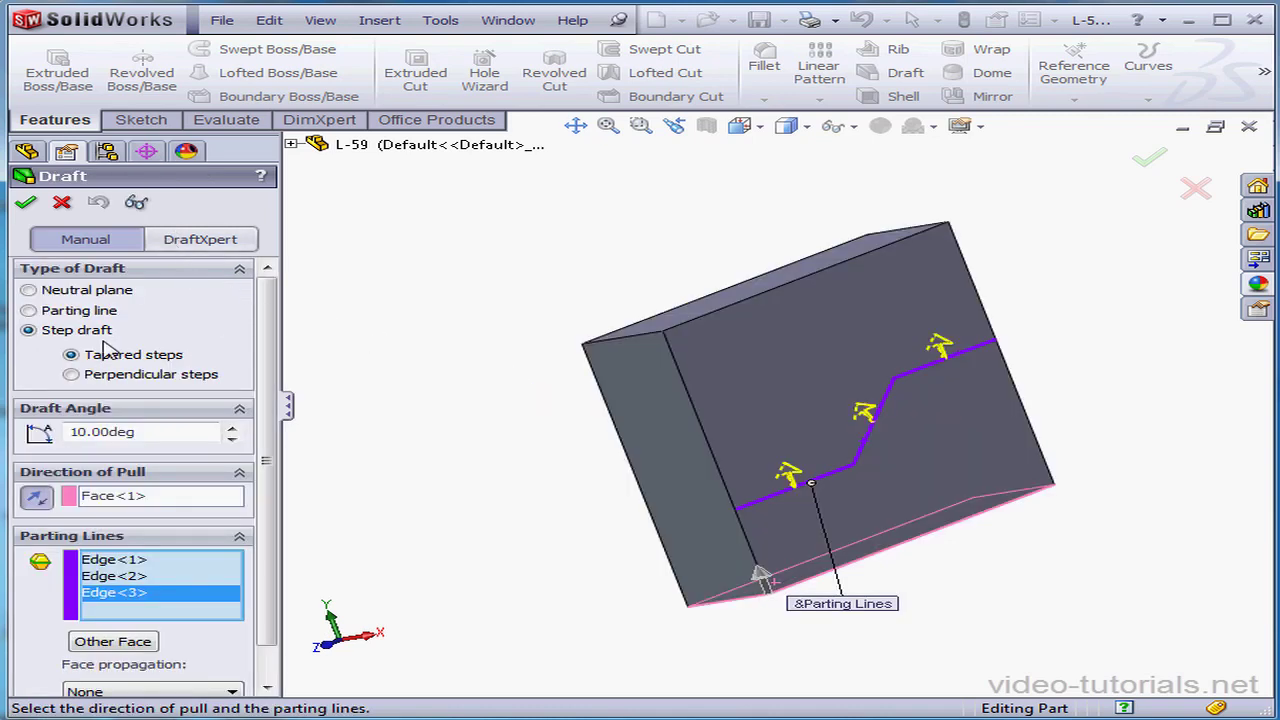
Preview the three-edge draft as a parting line draft for comparison, and complete it as a step draft with tapered steps.
{"action": "left_click", "coordinate": [29, 311]}
{"action": "left_click", "coordinate": [137, 203]}
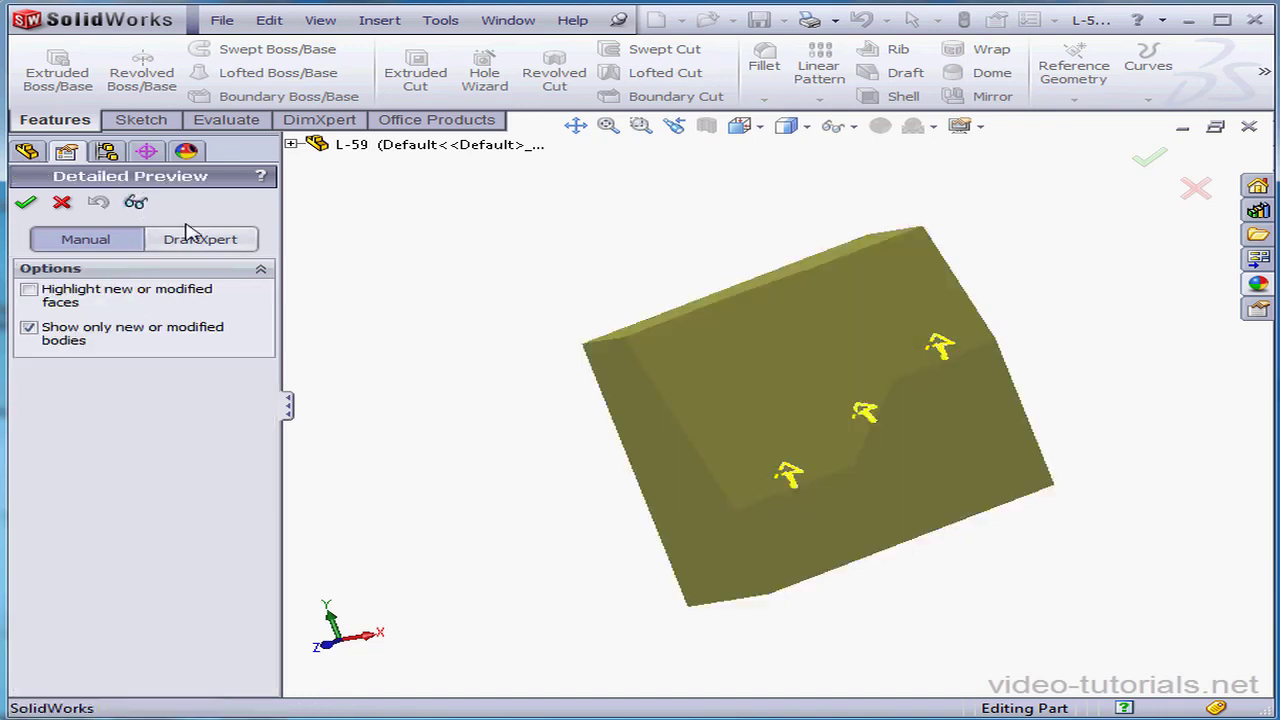
{"action": "mouse_move", "coordinate": [763, 397]}
{"action": "middle_mouse_down"}
{"action": "mouse_move", "coordinate": [819, 391]}
{"action": "mouse_move", "coordinate": [734, 371]}
{"action": "mouse_move", "coordinate": [720, 380]}
{"action": "middle_mouse_up"}
{"action": "left_click", "coordinate": [137, 203]}
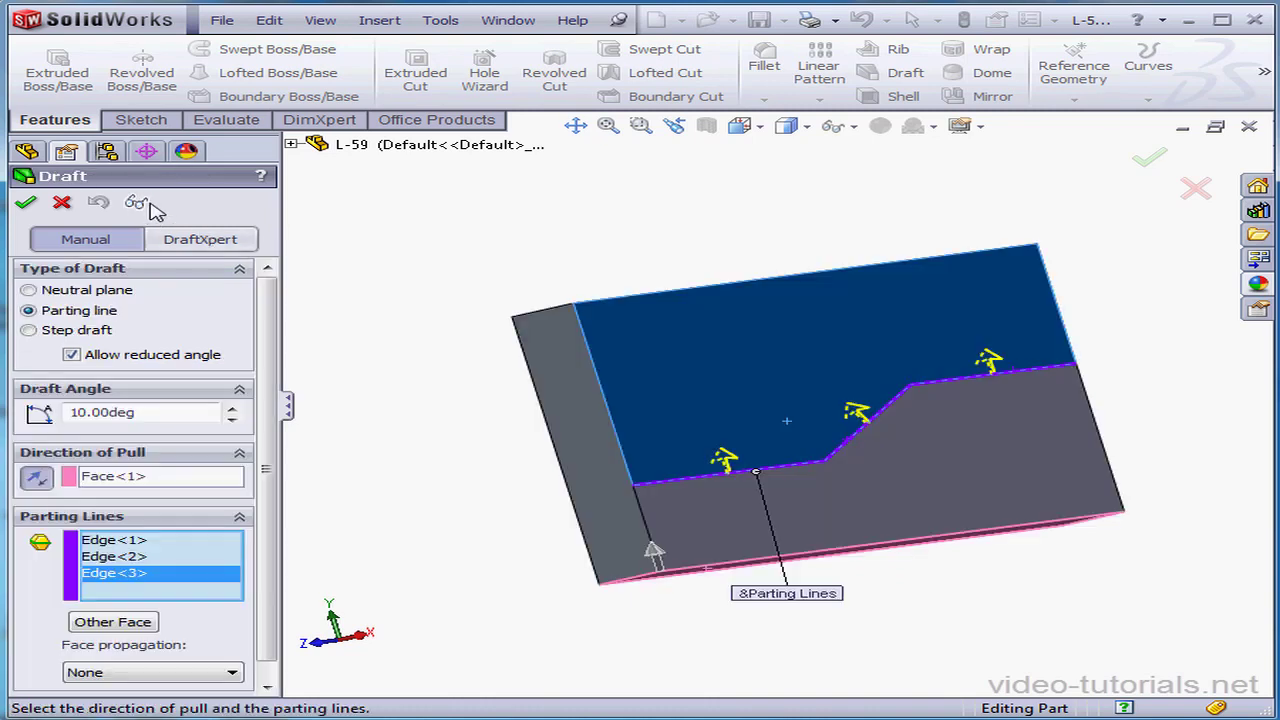
{"action": "left_click", "coordinate": [30, 332]}
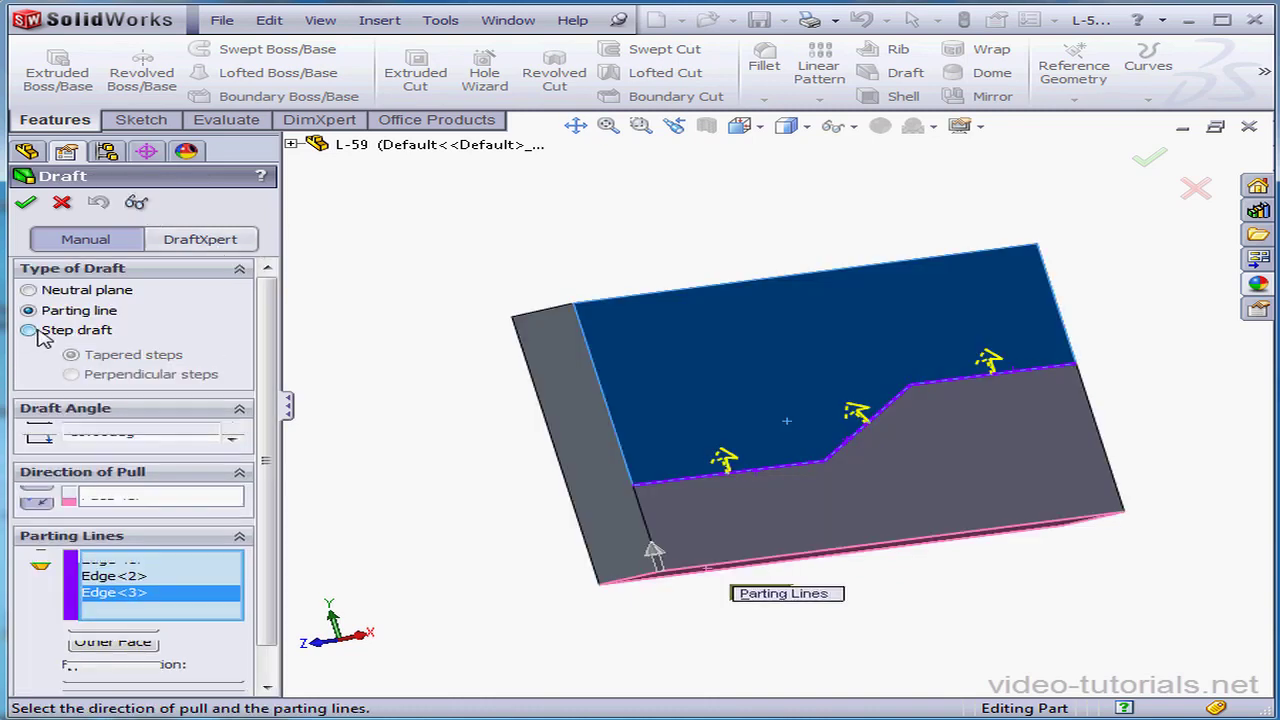
{"action": "left_click", "coordinate": [25, 203]}
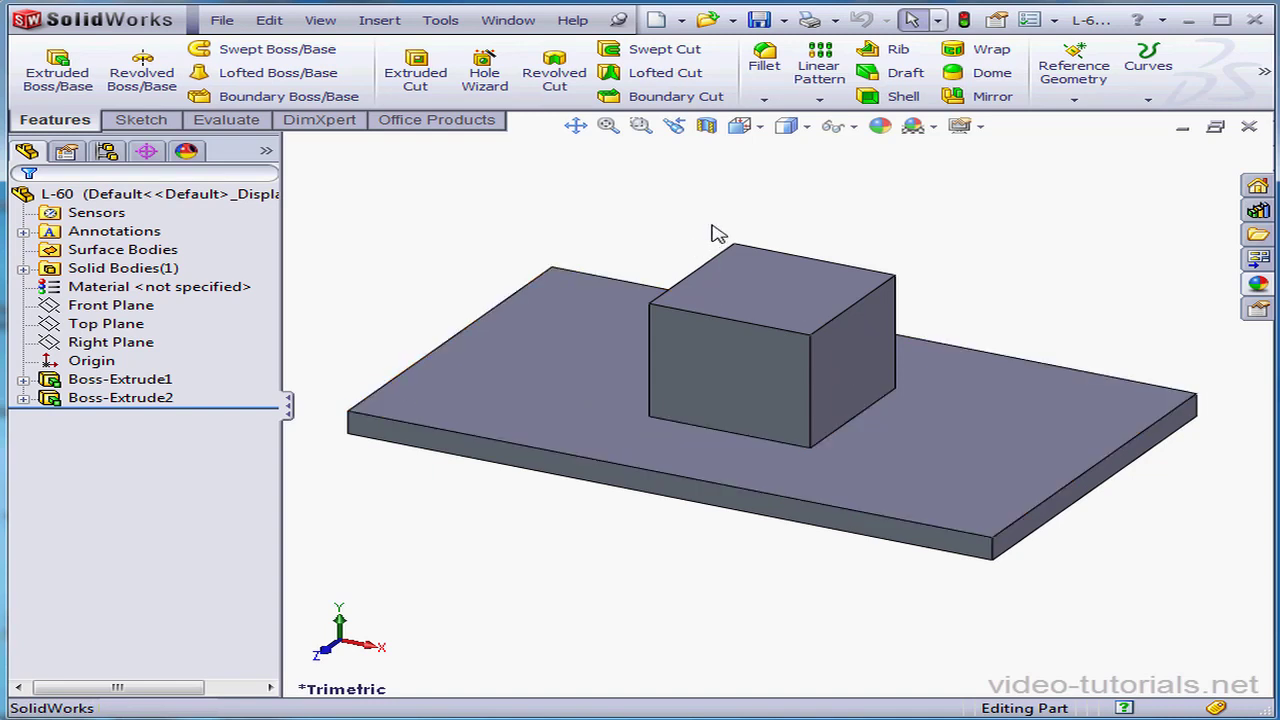
With DraftXpert and auto paint off, apply a 5-degree draft to the block's right side face, using the plate's top face as neutral plane.
{"action": "left_click", "coordinate": [897, 80]}
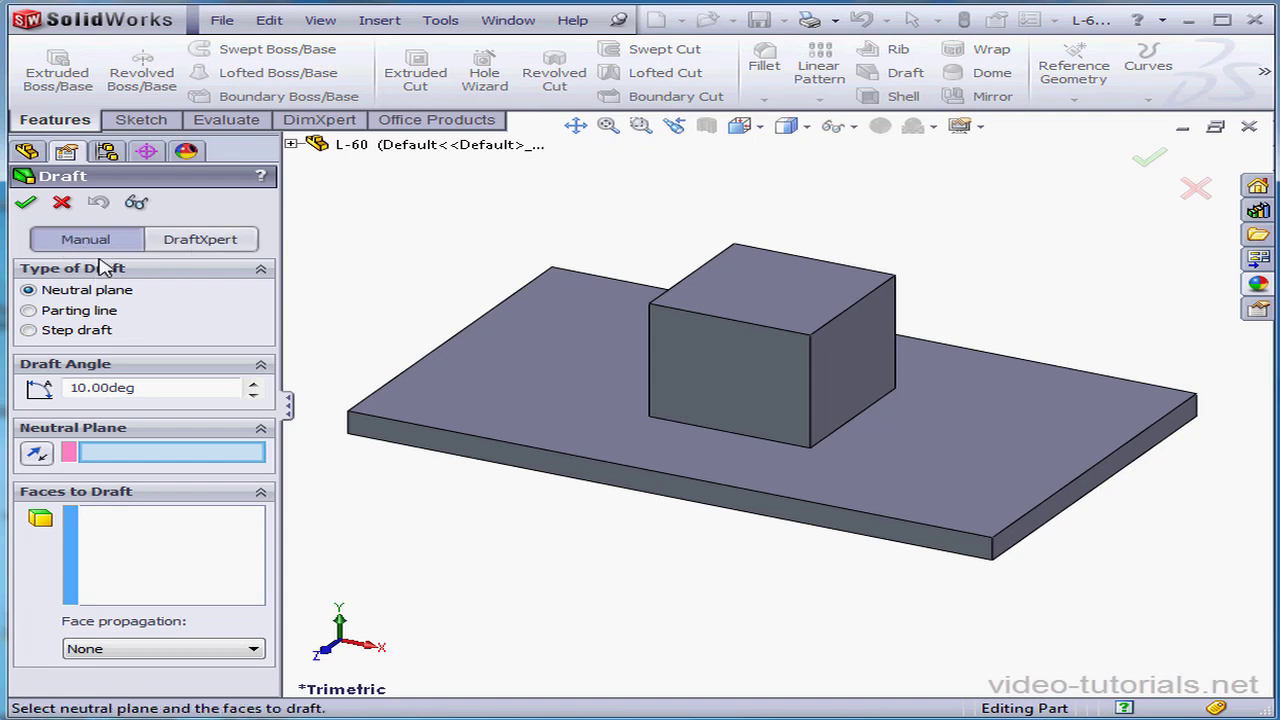
{"action": "left_click", "coordinate": [202, 244]}
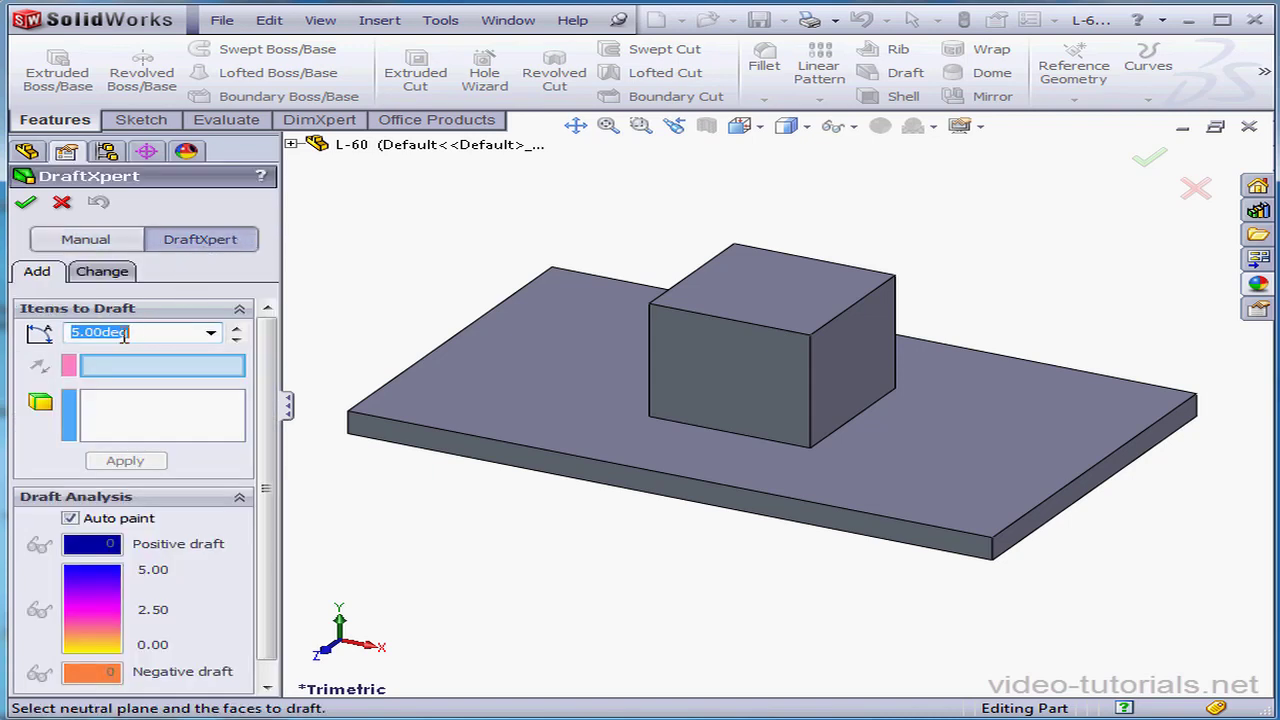
{"action": "left_click", "coordinate": [132, 372]}
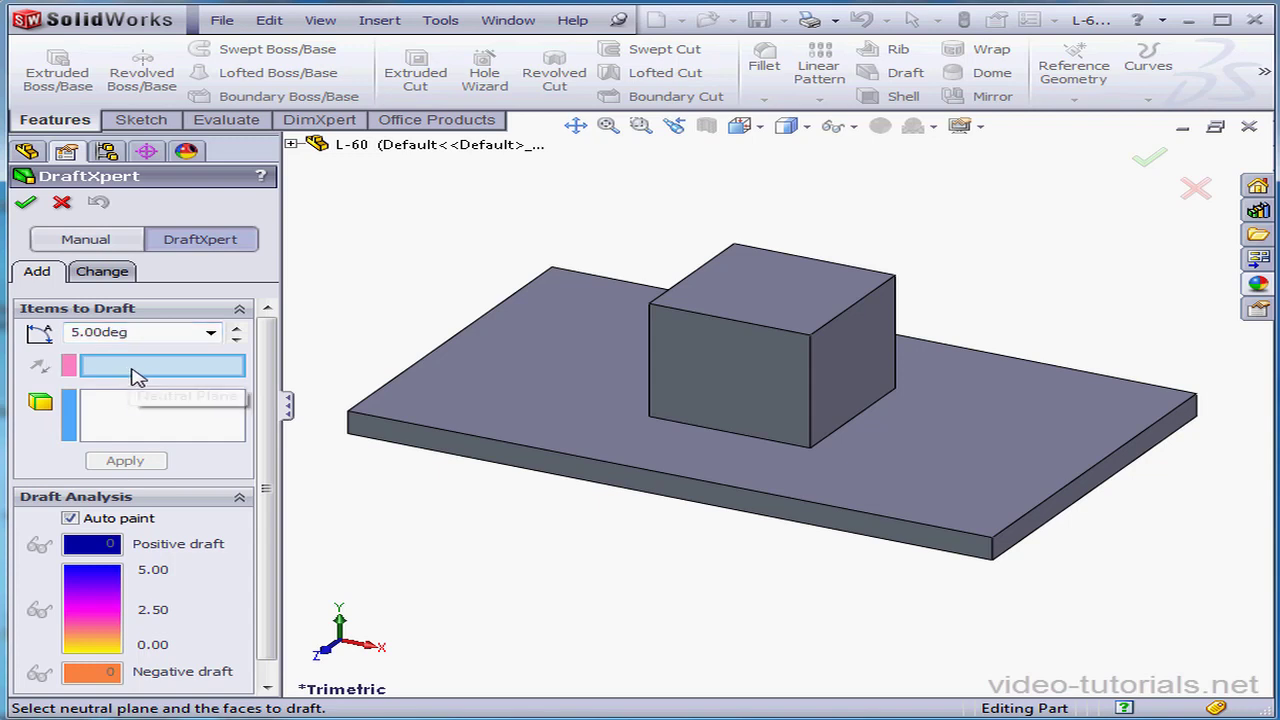
{"action": "left_click", "coordinate": [500, 414]}
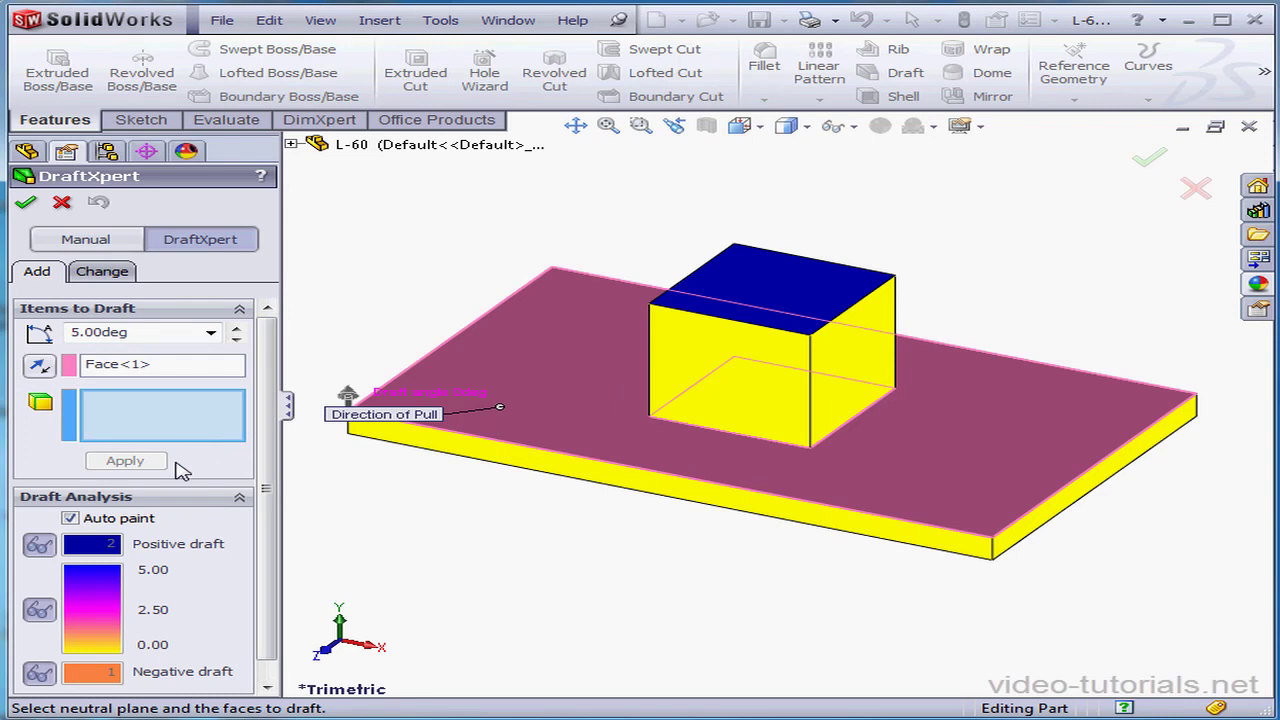
{"action": "left_click", "coordinate": [88, 520]}
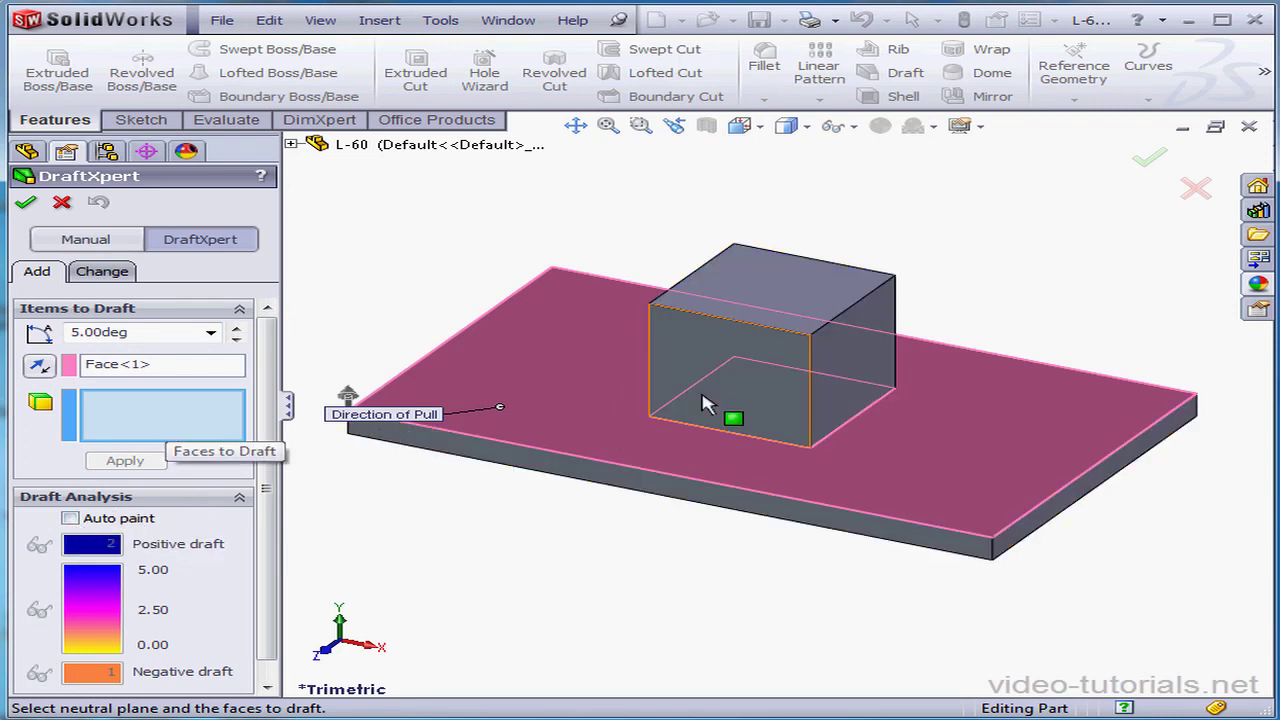
{"action": "left_click", "coordinate": [882, 358]}
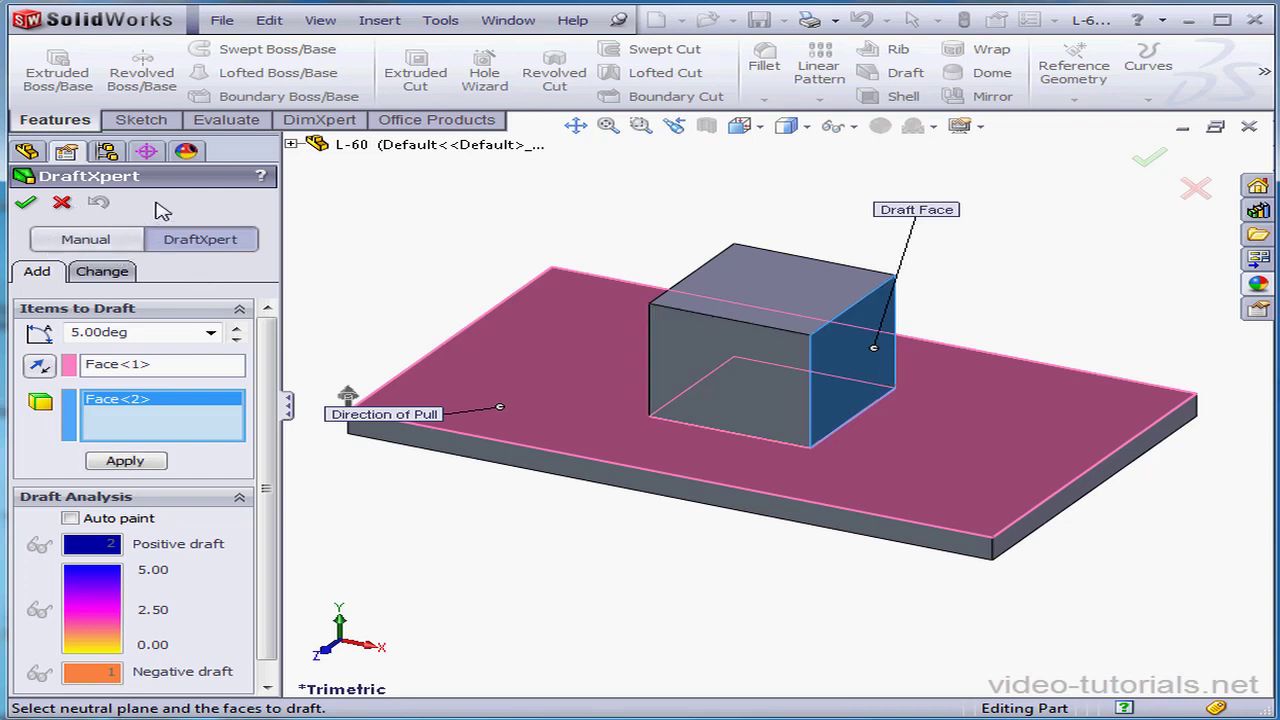
{"action": "left_click", "coordinate": [125, 461]}
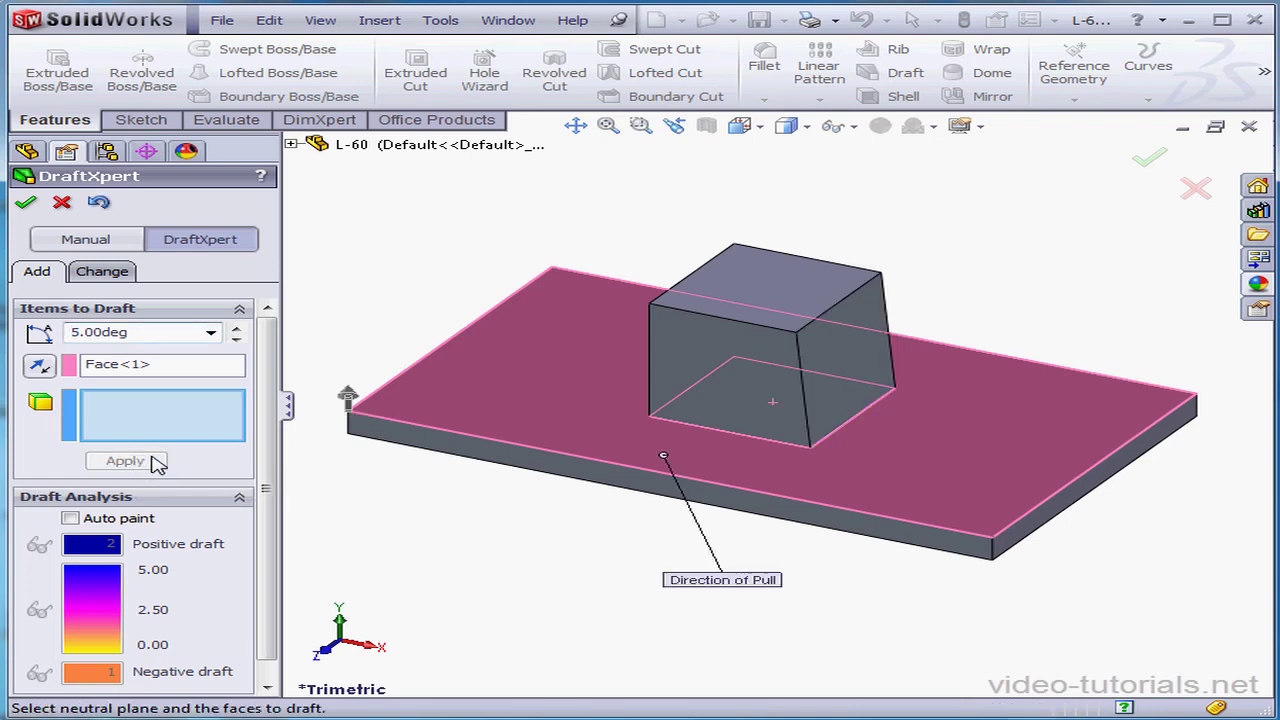
Apply a 10-degree draft to the block's front face with the same neutral plane.
{"action": "double_click", "coordinate": [132, 333]}
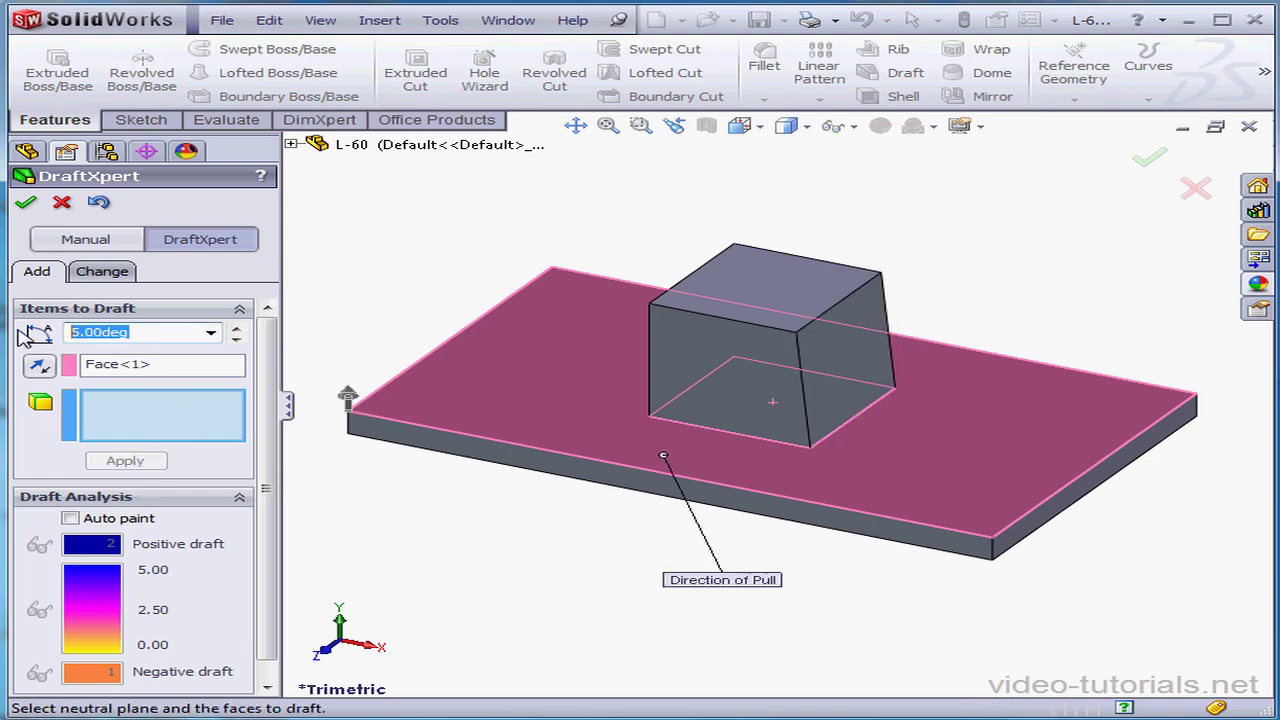
{"action": "type", "text": "10"}
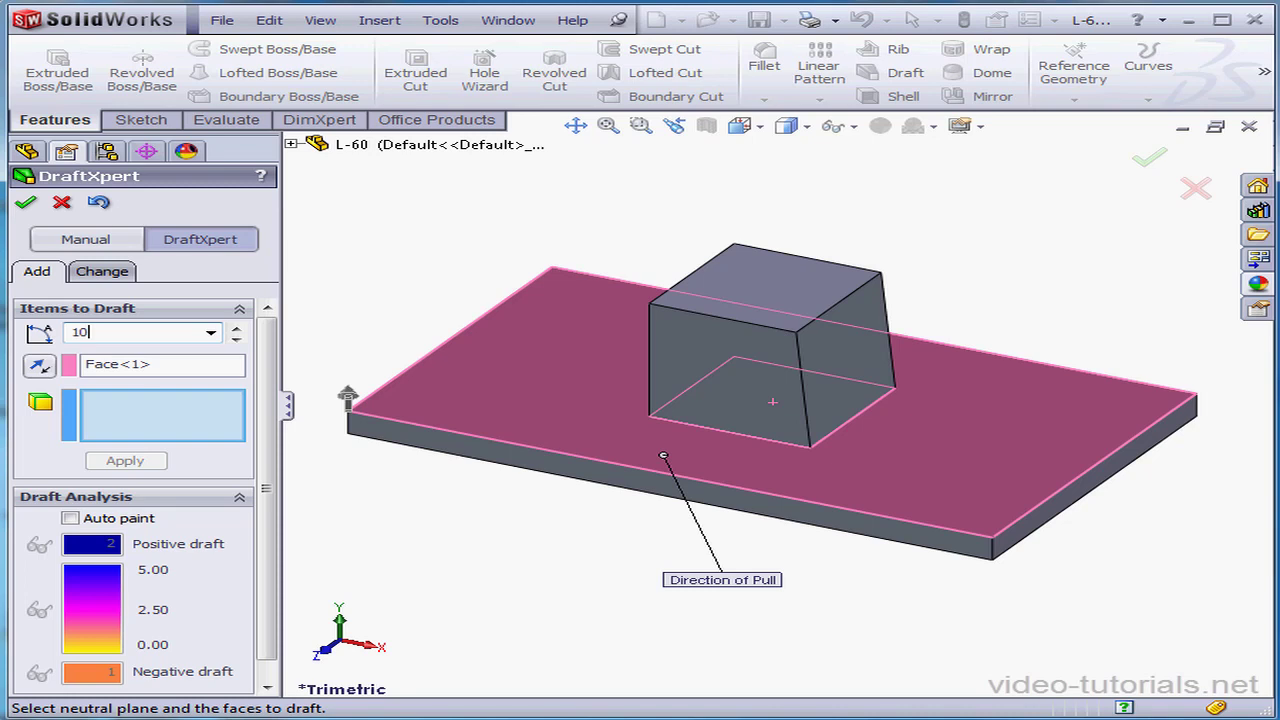
{"action": "left_click", "coordinate": [765, 395]}
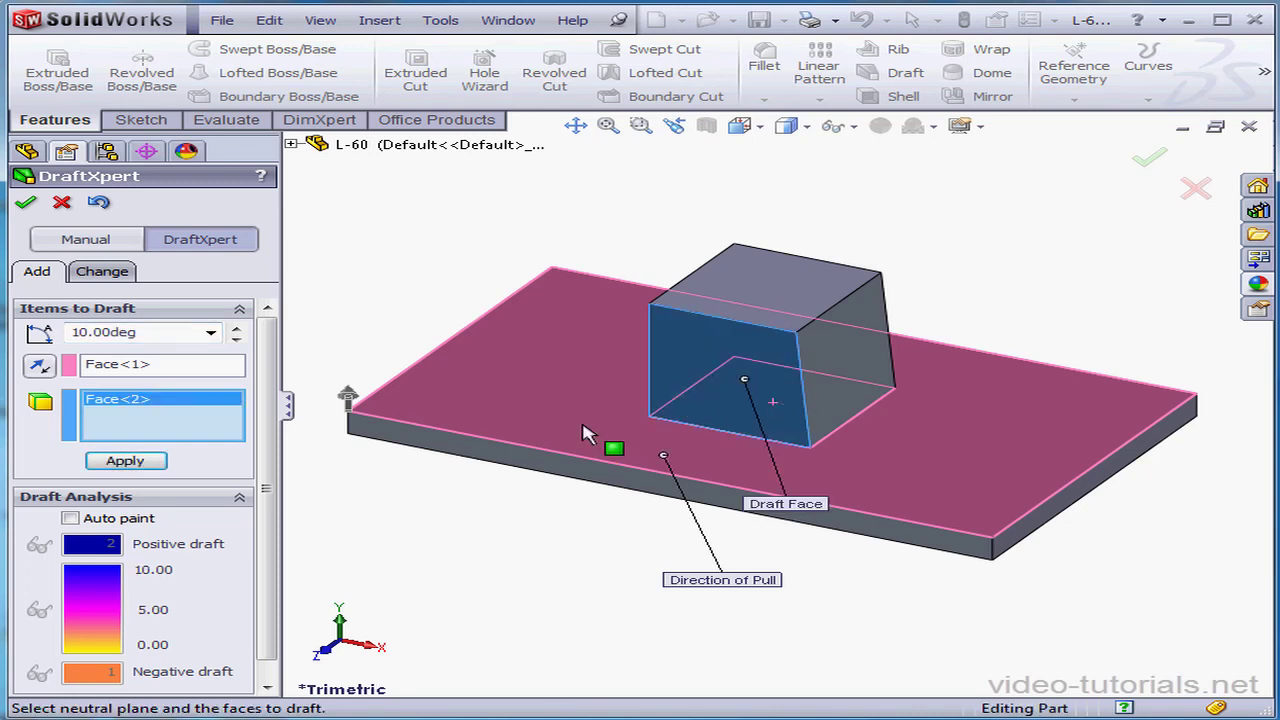
{"action": "left_click", "coordinate": [143, 466]}
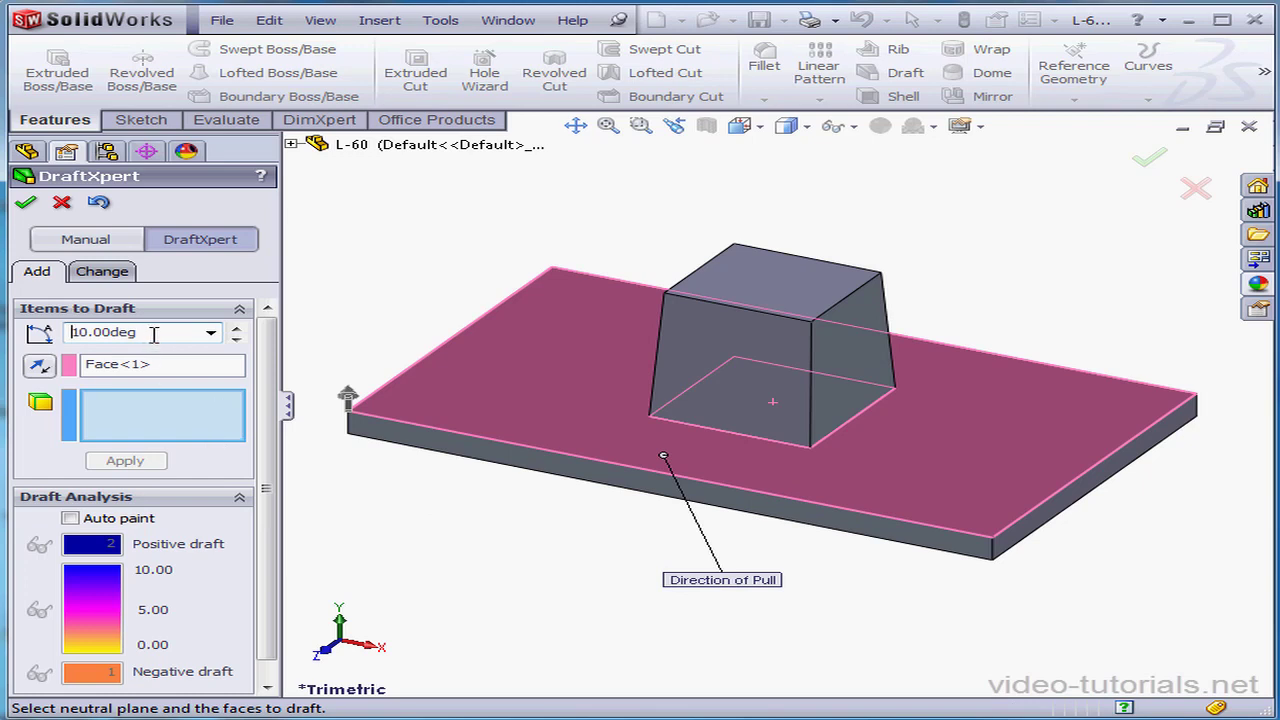
Apply a 15-degree draft to the plate's narrow right end face with the same neutral plane.
{"action": "left_click_drag", "start_coordinate": [154, 334], "coordinate": [89, 332]}
{"action": "type", "text": "15"}
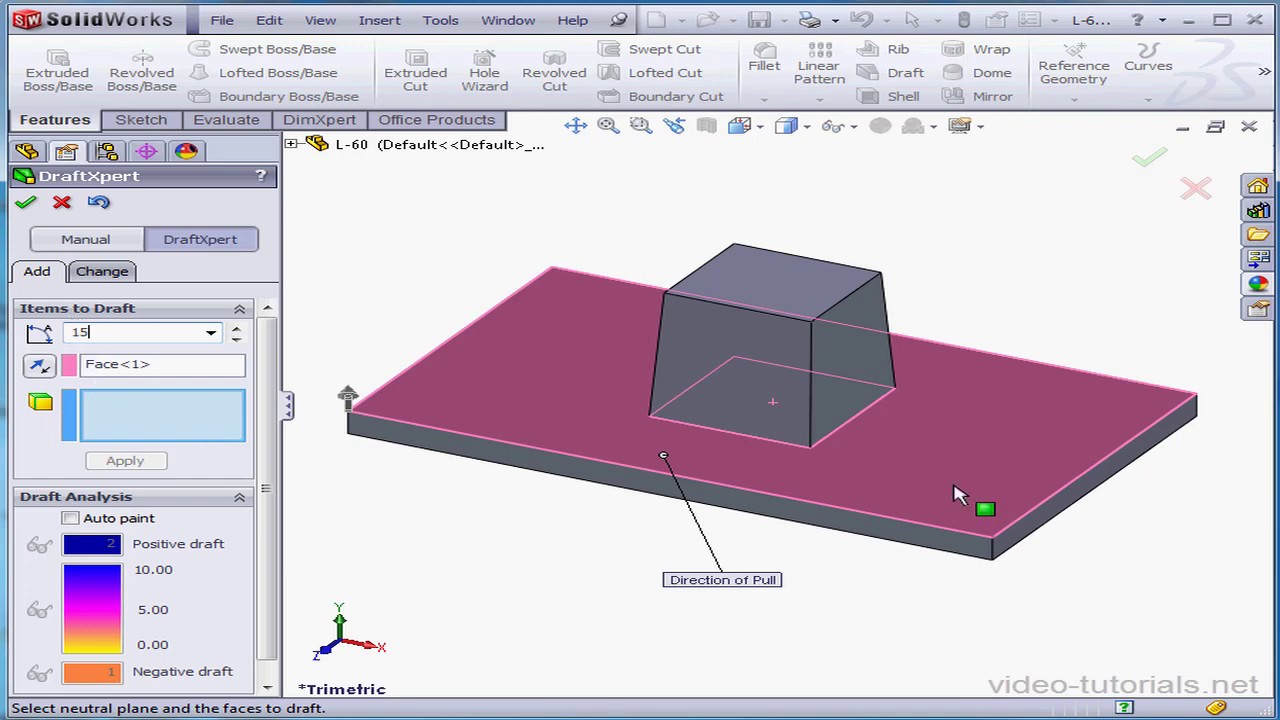
{"action": "left_click", "coordinate": [1055, 512]}
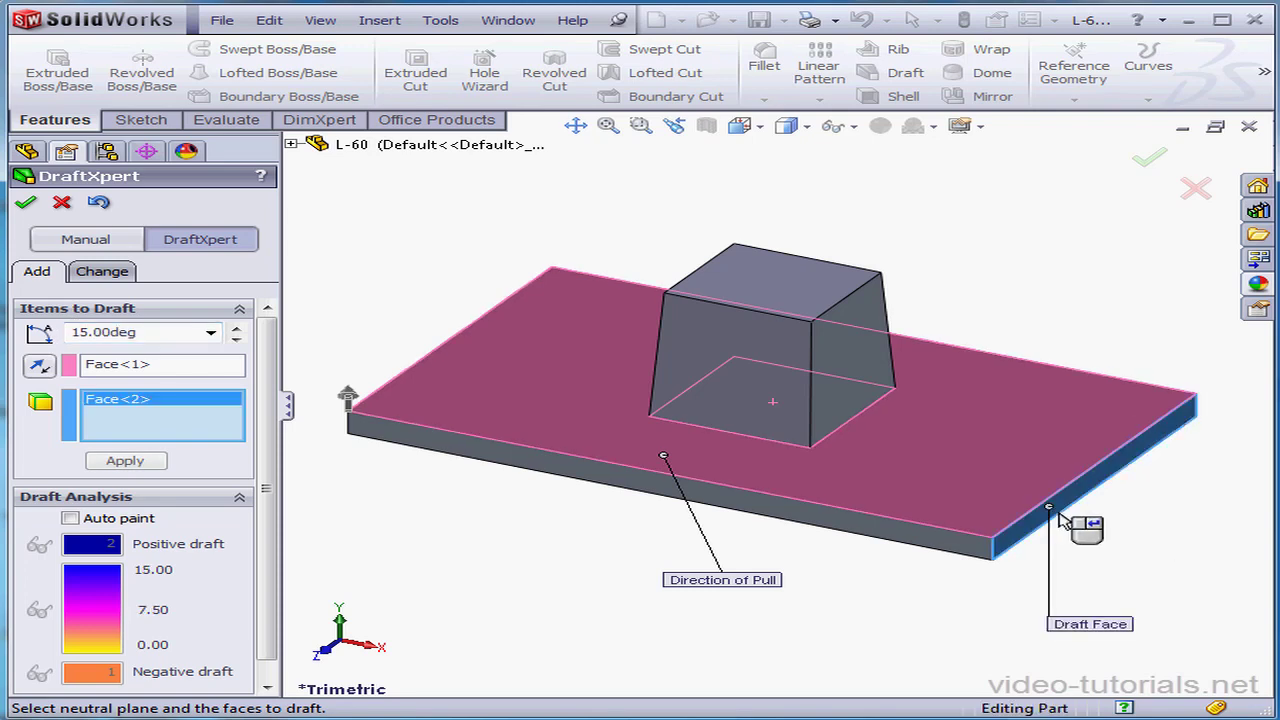
{"action": "left_click", "coordinate": [145, 463]}
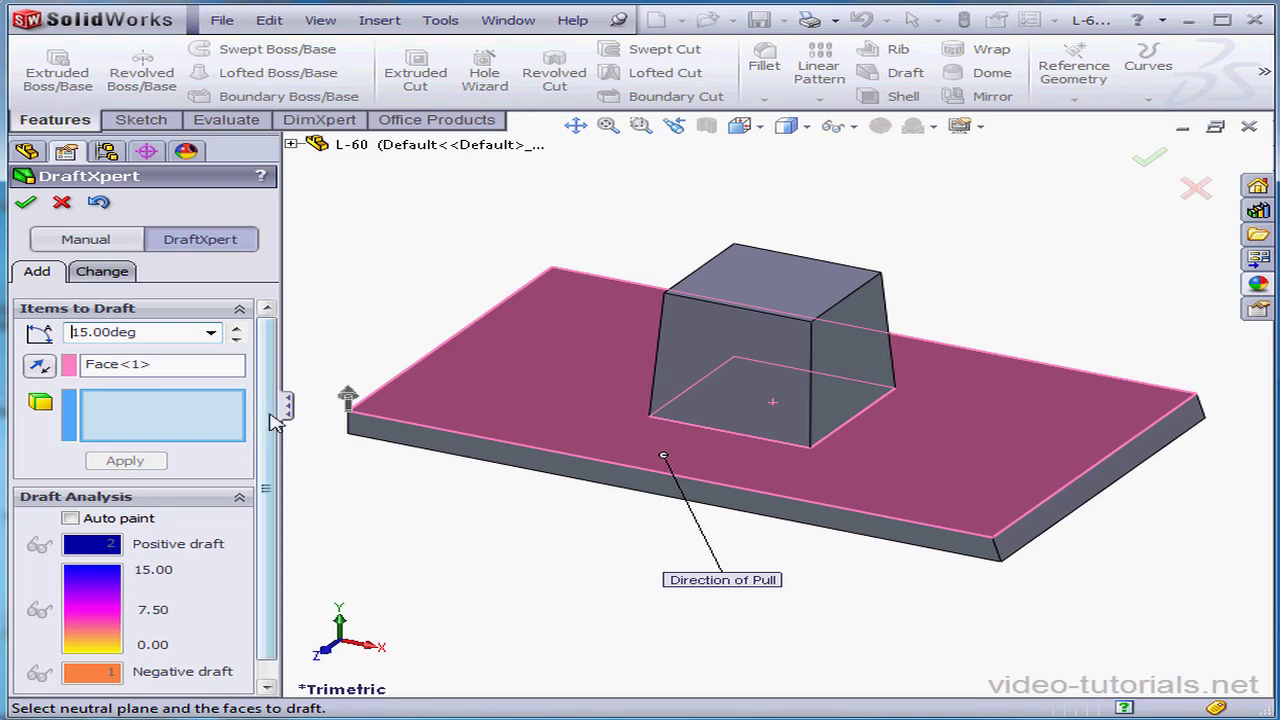
Change the existing draft on the block's right side face to 7 degrees.
{"action": "left_click", "coordinate": [104, 272]}
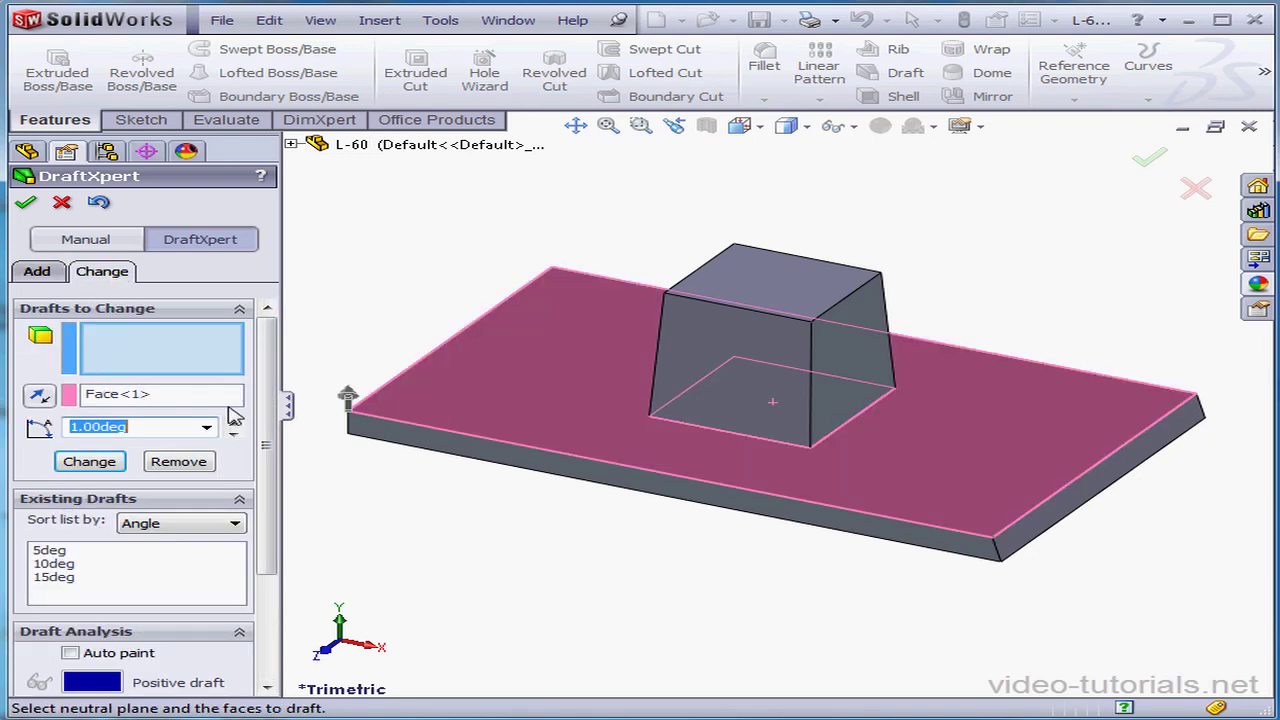
{"action": "left_click", "coordinate": [55, 551]}
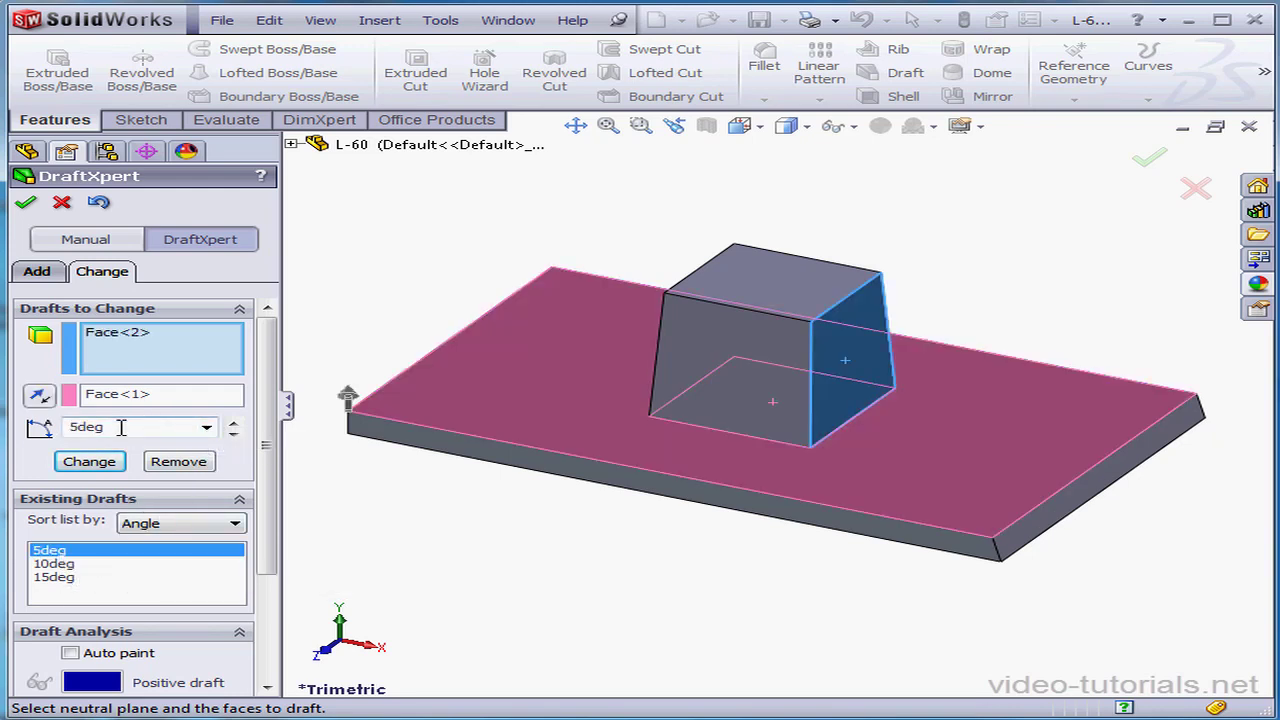
{"action": "left_click_drag", "start_coordinate": [120, 428], "coordinate": [47, 428]}
{"action": "type", "text": "7"}
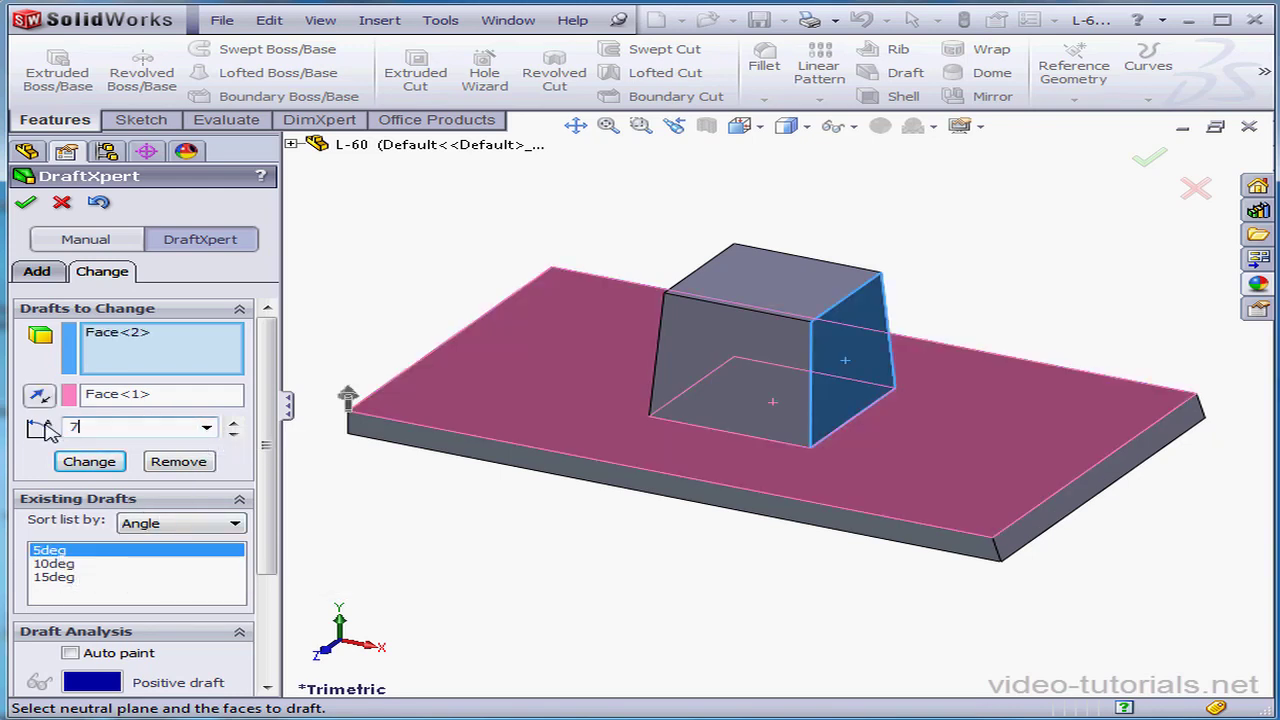
{"action": "left_click", "coordinate": [90, 465]}
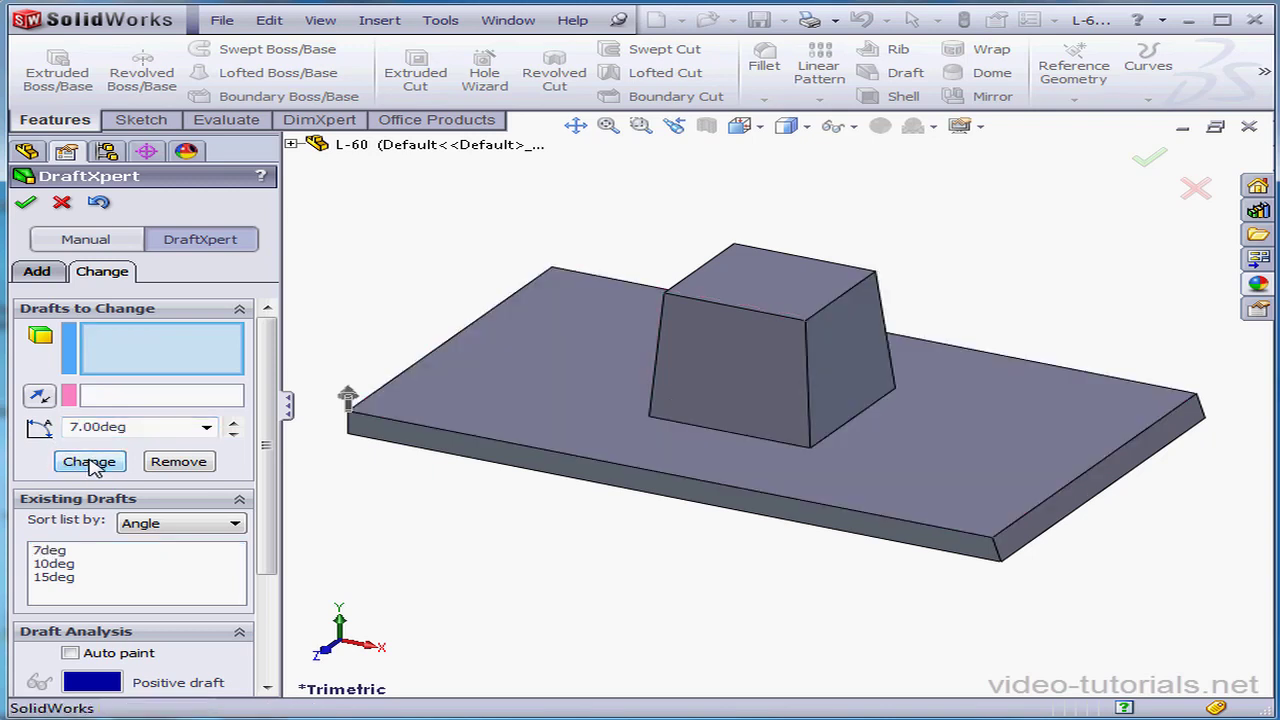
Change the existing draft on the plate's right end face to 17 degrees and finish the DraftXpert edits.
{"action": "left_click", "coordinate": [74, 580]}
{"action": "double_click", "coordinate": [90, 426]}
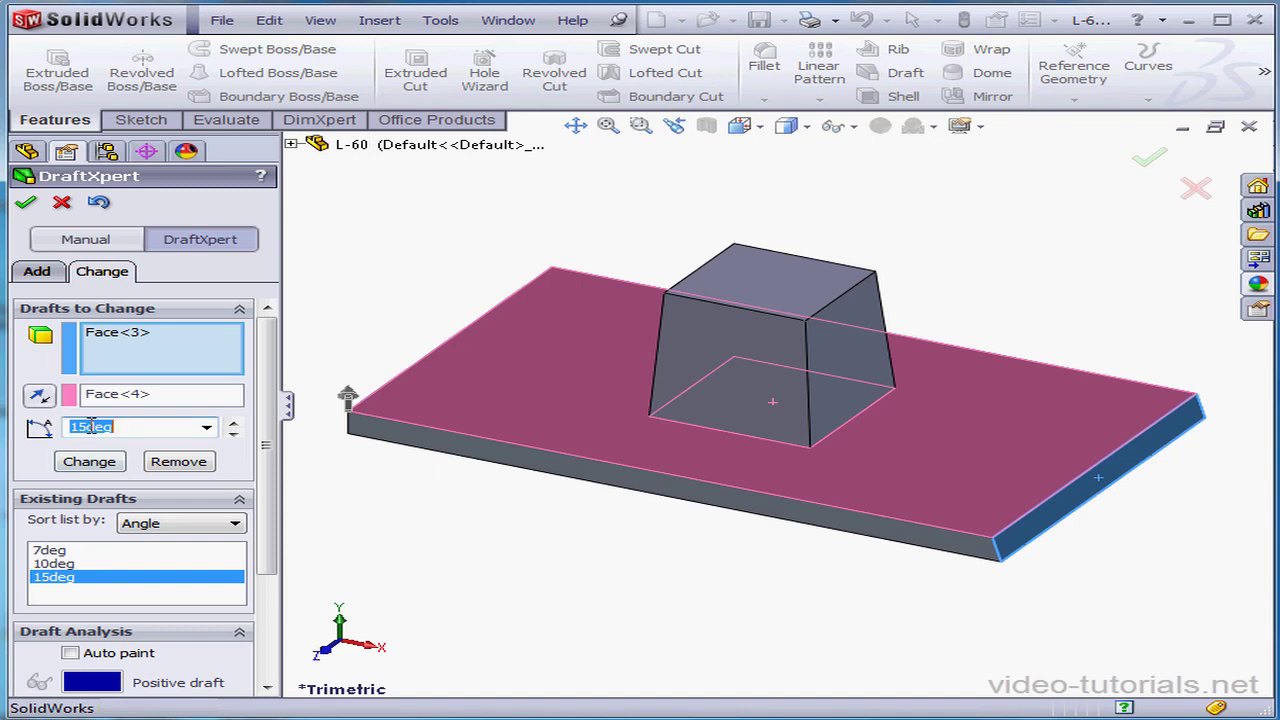
{"action": "left_click_drag", "start_coordinate": [117, 427], "coordinate": [104, 428]}
{"action": "type", "text": "7"}
{"action": "left_click", "coordinate": [96, 466]}
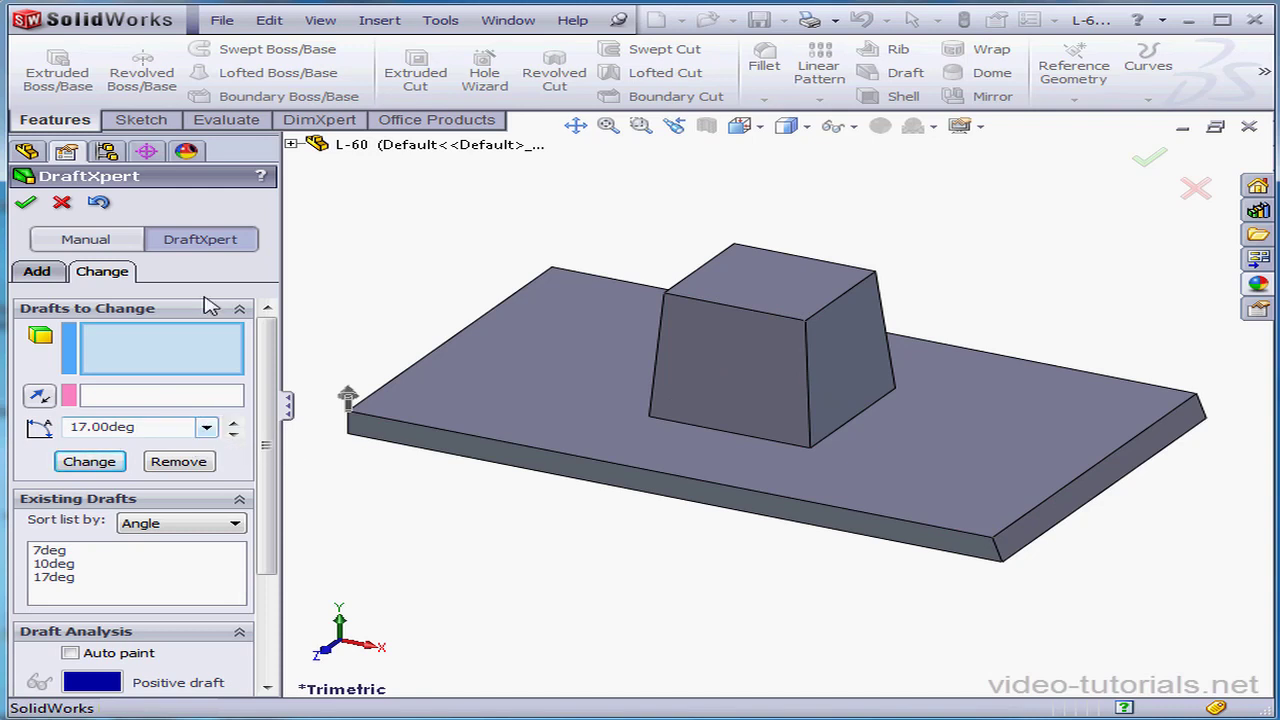
{"action": "left_click", "coordinate": [25, 202]}
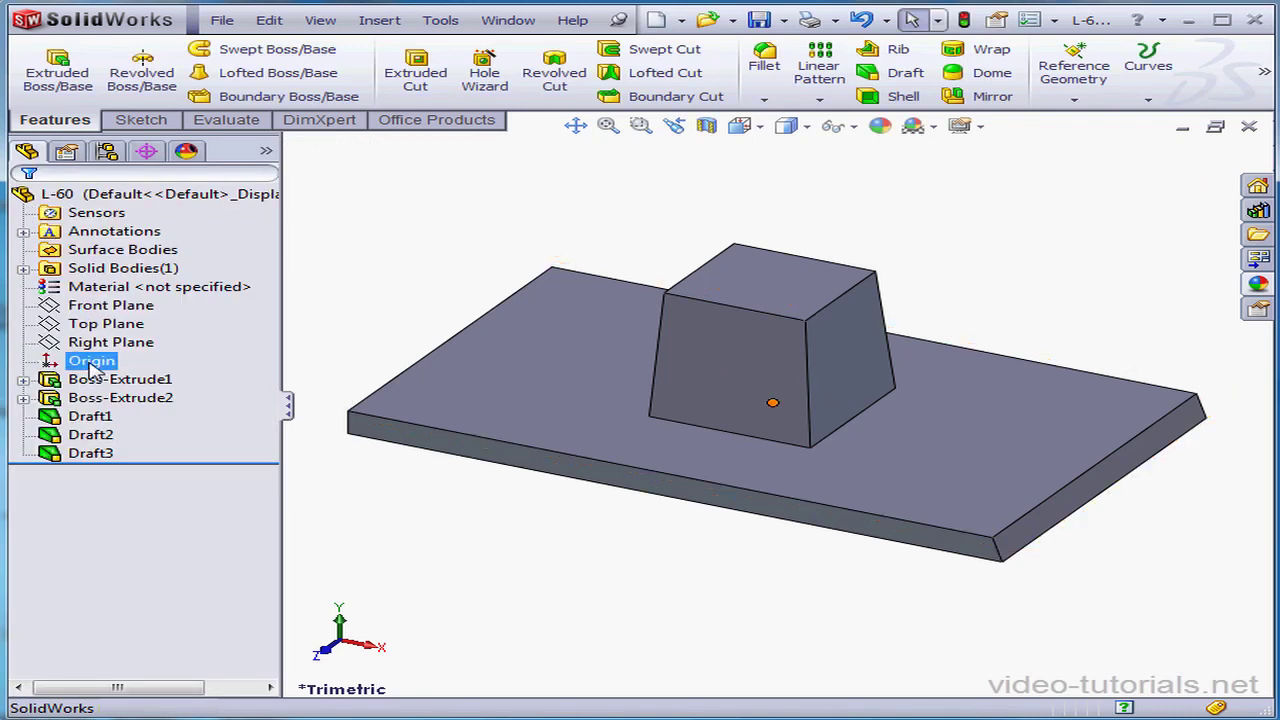
Review which faces the three draft features affect and inspect the definition of Draft1 without changing it.
{"action": "left_click", "coordinate": [90, 417]}
{"action": "left_click", "coordinate": [91, 433]}
{"action": "left_click", "coordinate": [92, 455]}
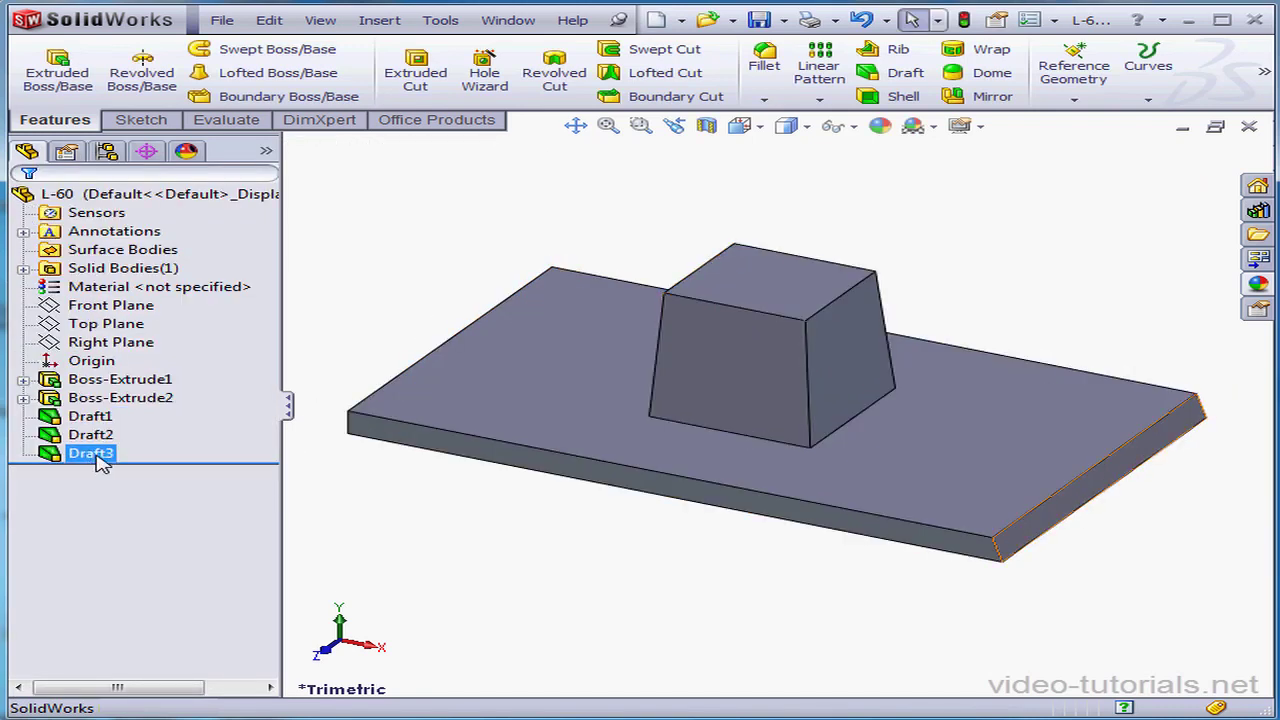
{"action": "left_click", "coordinate": [92, 435]}
{"action": "left_click", "coordinate": [92, 418]}
{"action": "right_click", "coordinate": [93, 420]}
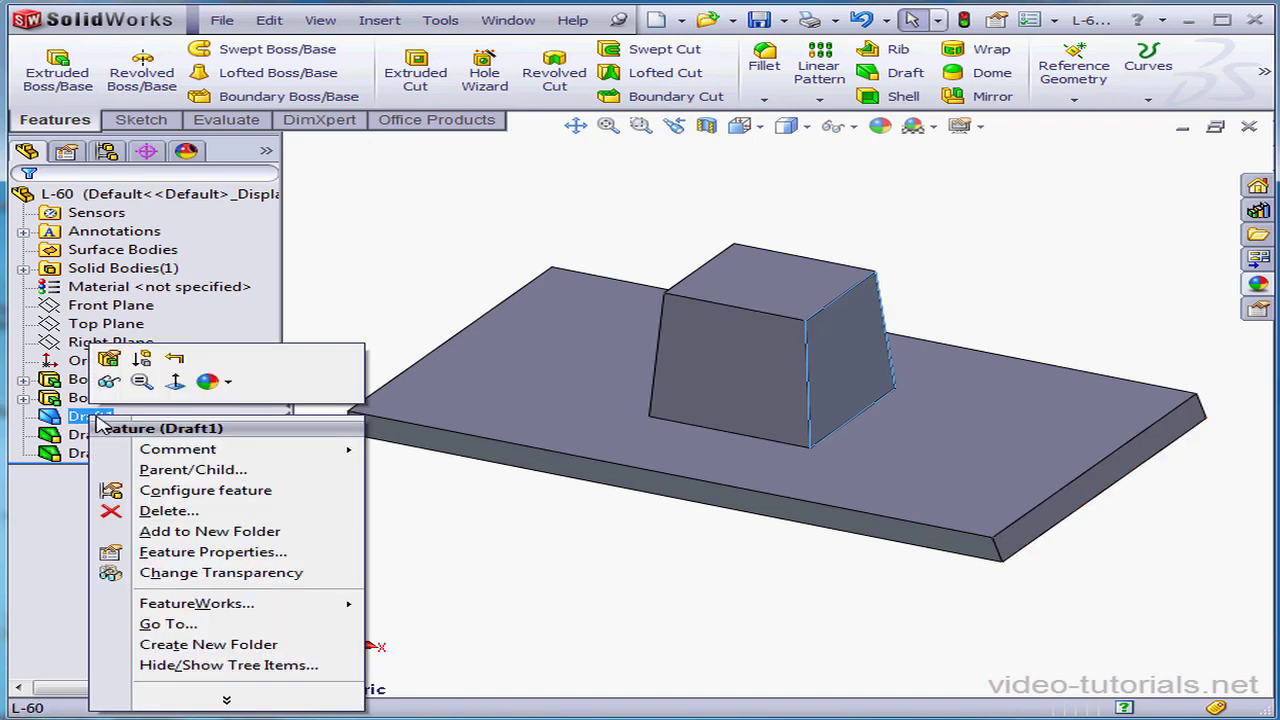
{"action": "left_click", "coordinate": [110, 364]}
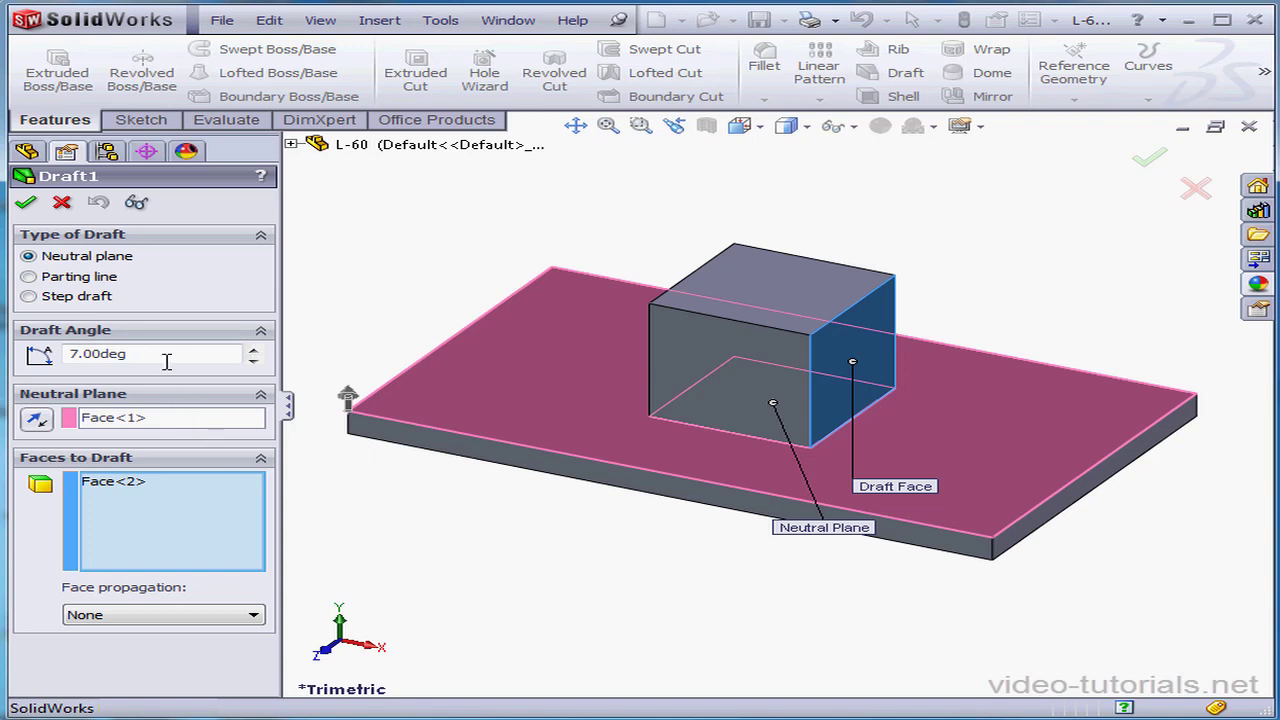
{"action": "left_click", "coordinate": [63, 205]}
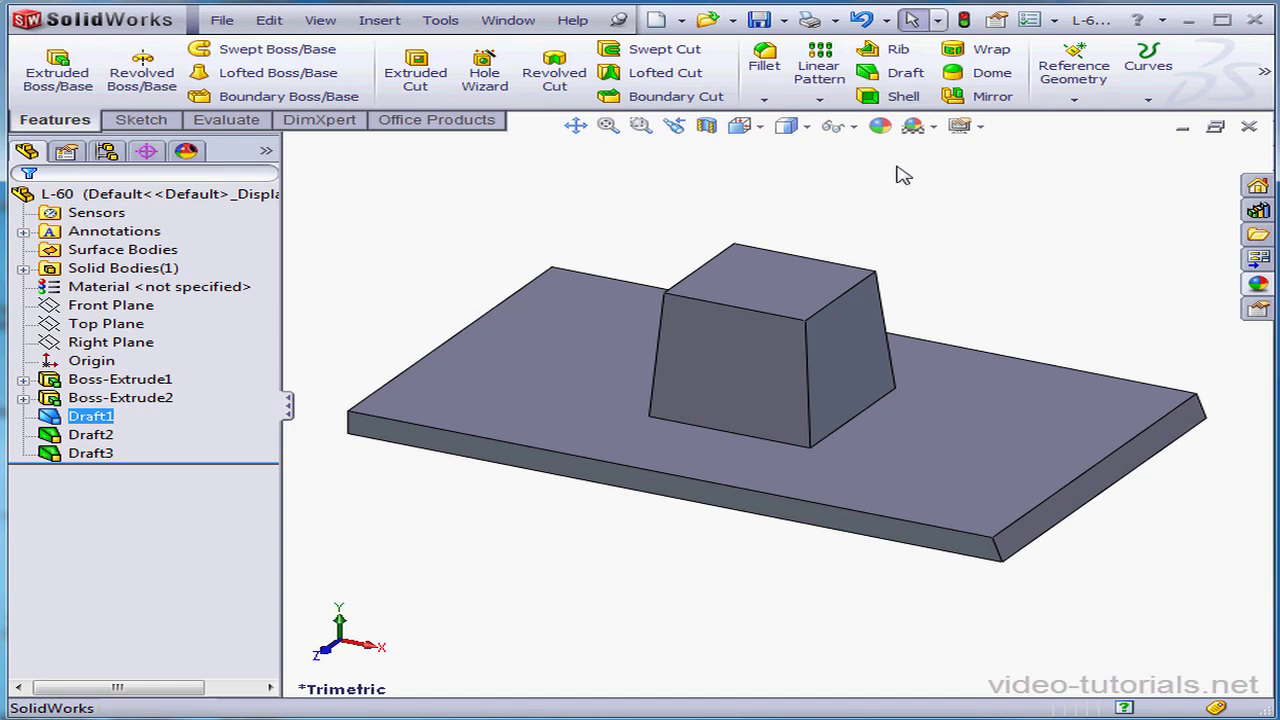
Reopen the existing drafts in DraftXpert and change the plate's right end face draft to 20 degrees.
{"action": "left_click", "coordinate": [890, 78]}
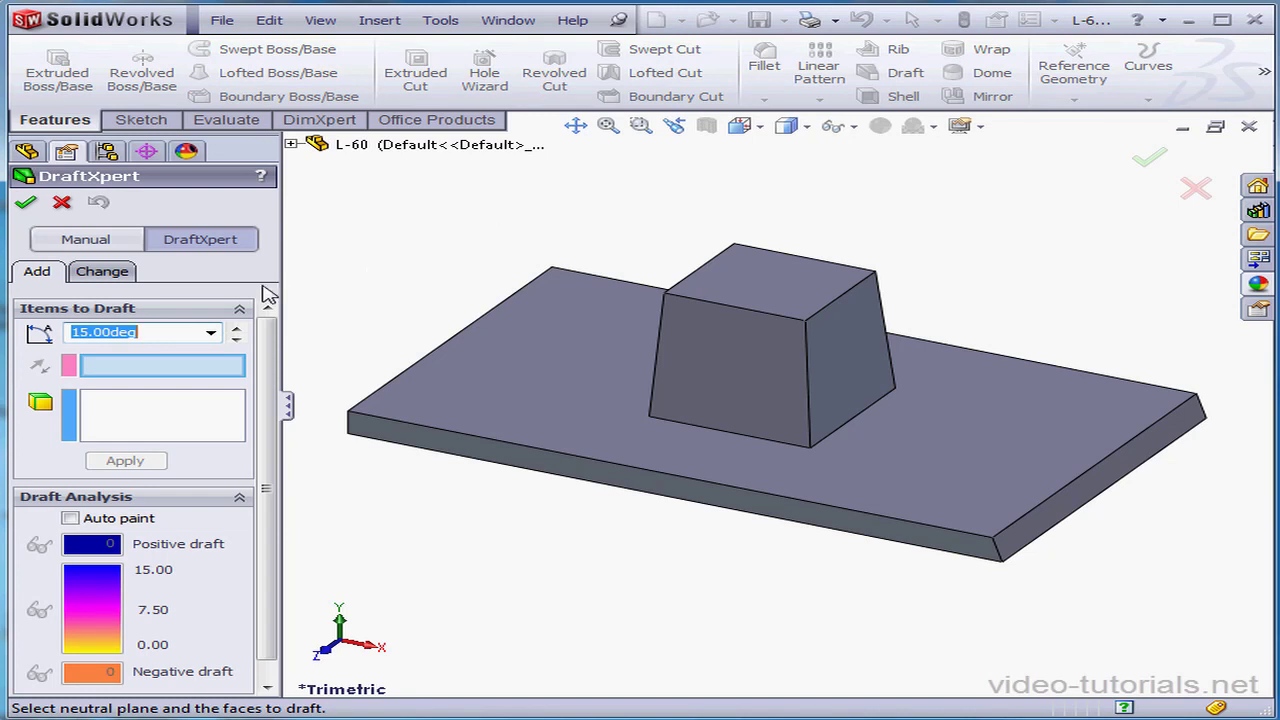
{"action": "left_click", "coordinate": [118, 272]}
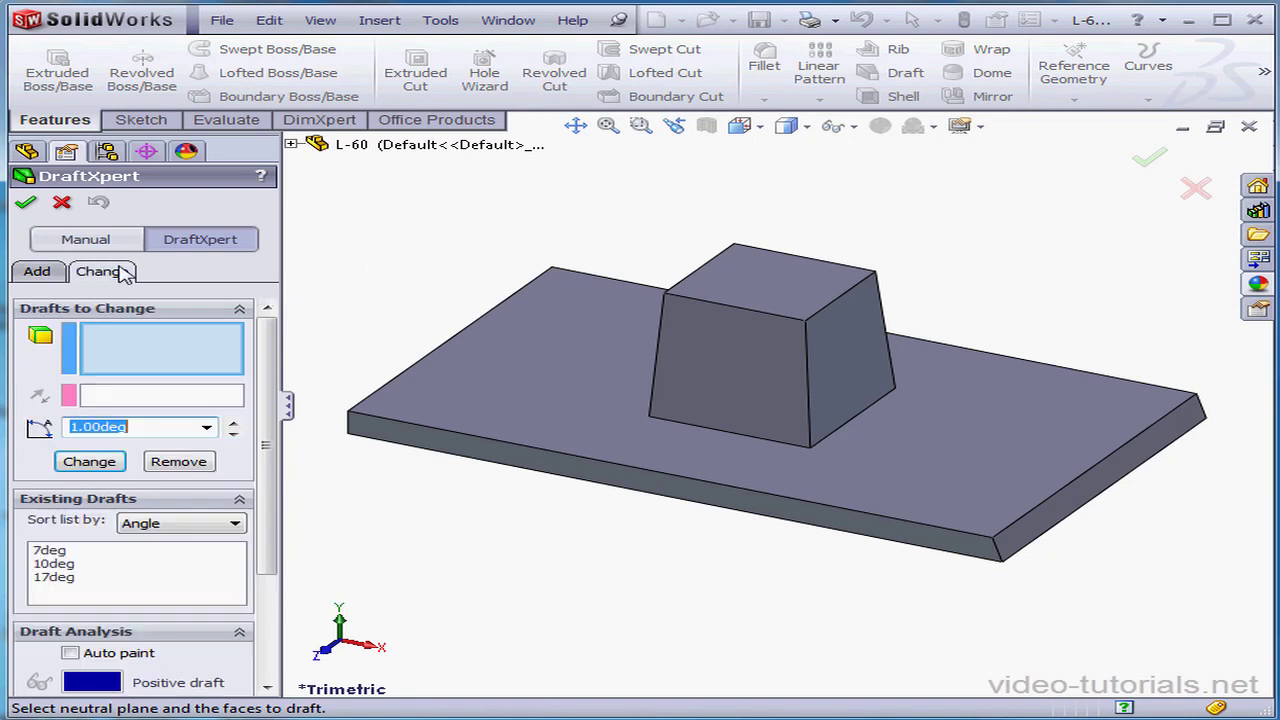
{"action": "left_click", "coordinate": [52, 577]}
{"action": "left_click_drag", "start_coordinate": [137, 428], "coordinate": [36, 428]}
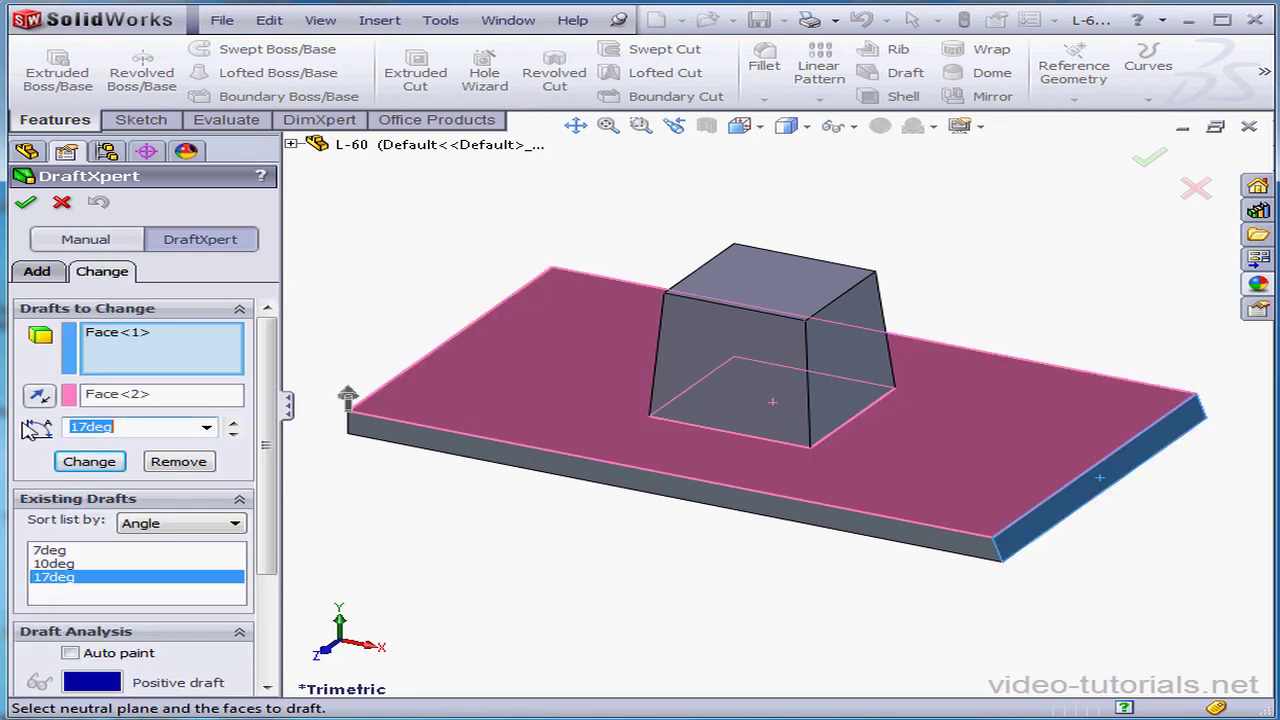
{"action": "type", "text": "20"}
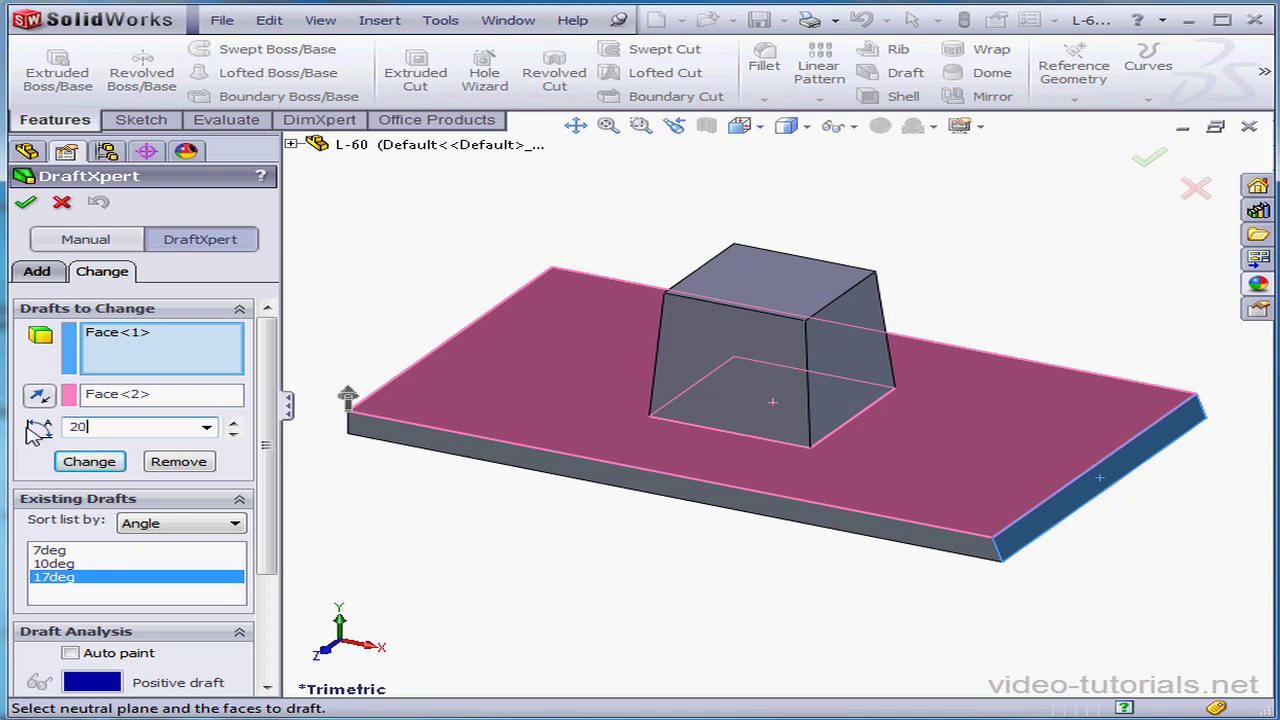
{"action": "left_click", "coordinate": [70, 460]}
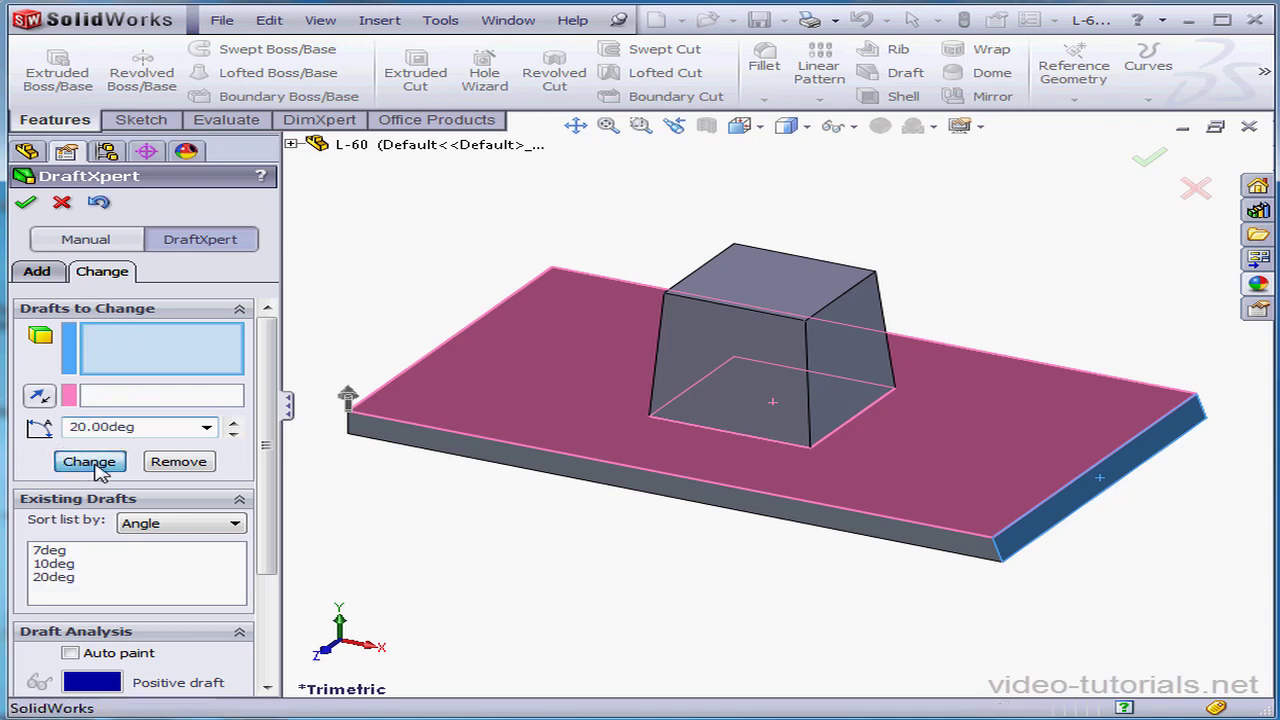
Remove the draft from the plate's right end face and leave DraftXpert.
{"action": "left_click", "coordinate": [53, 577]}
{"action": "left_click", "coordinate": [178, 462]}
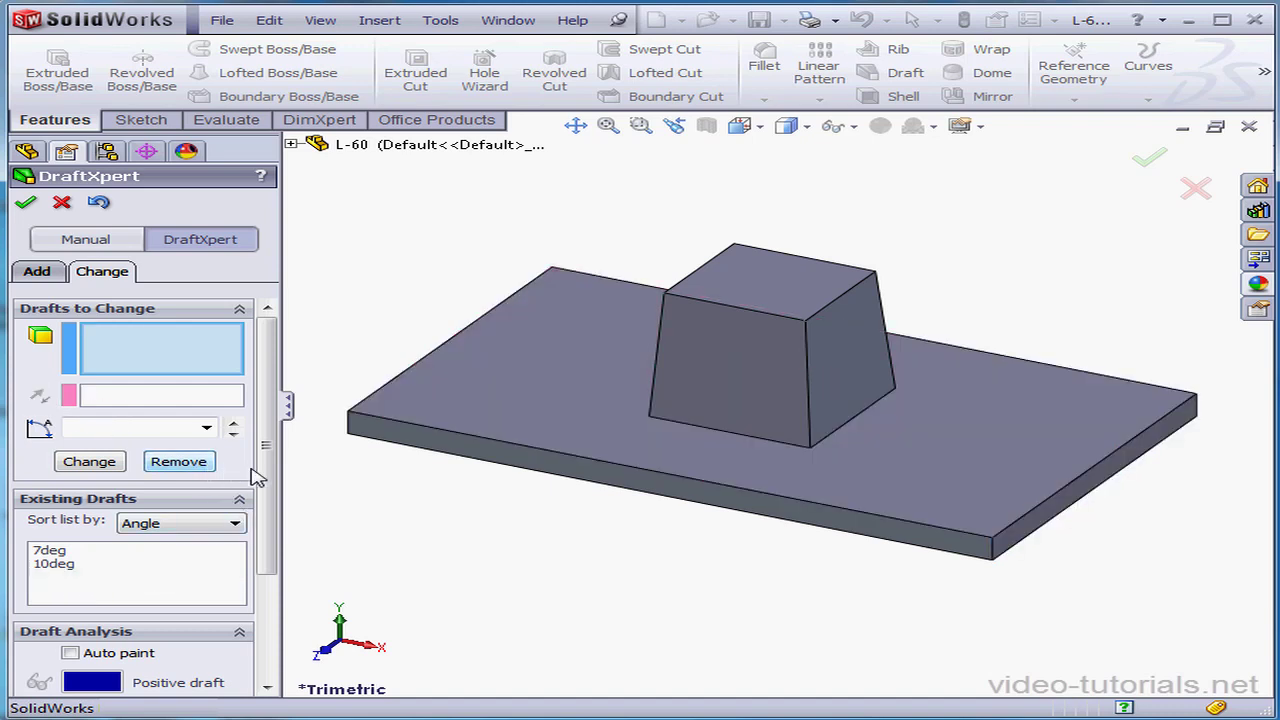
{"action": "left_click", "coordinate": [62, 204]}
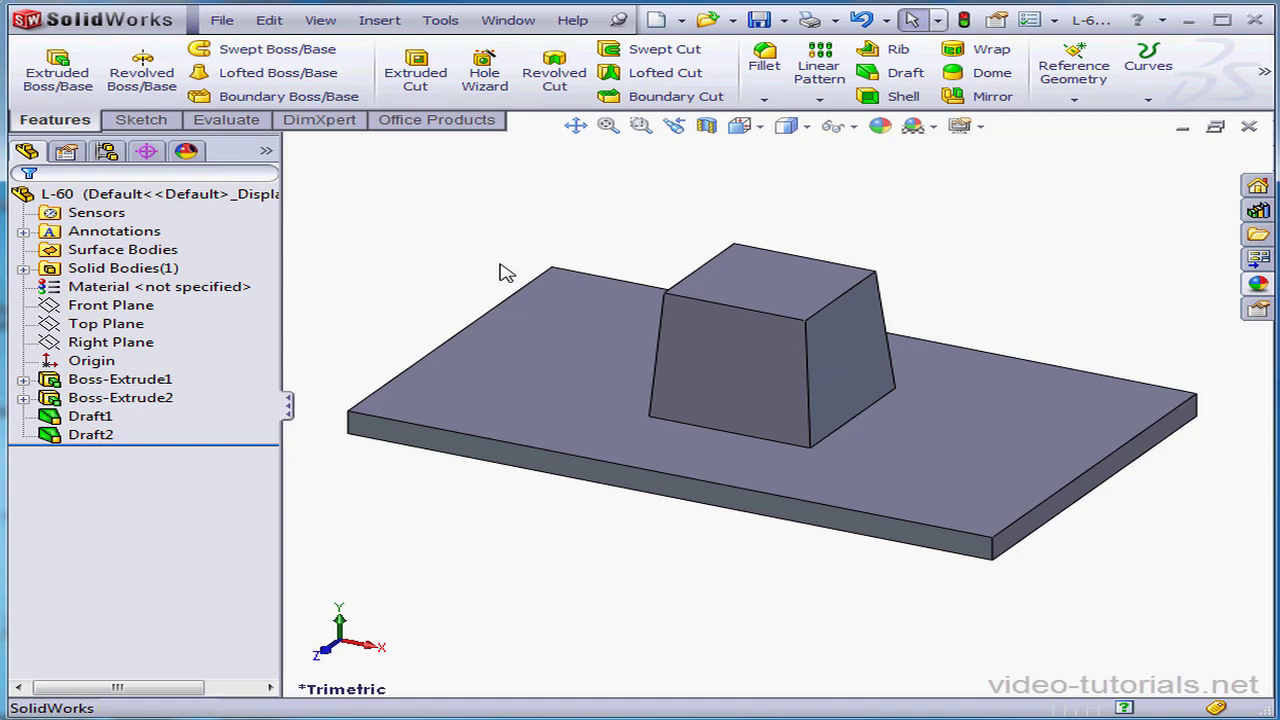